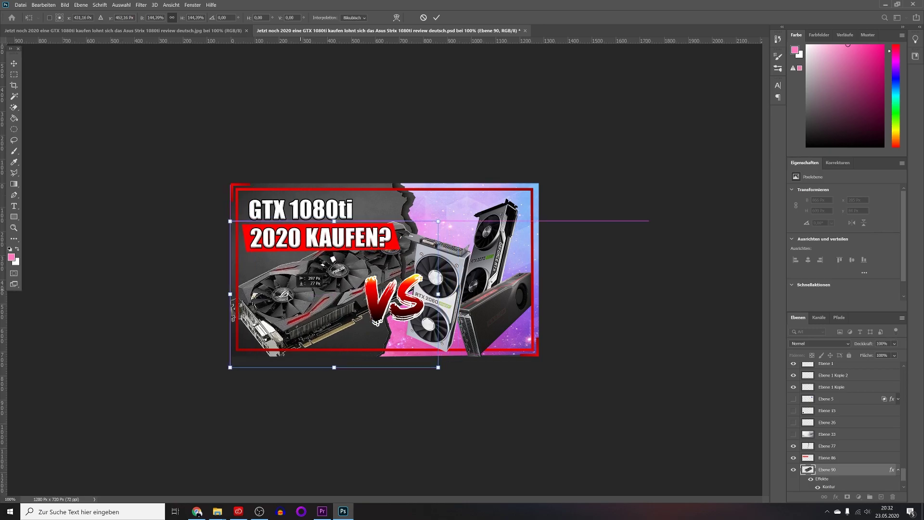
Step: Shift the graphics card image left and scale it down to about 103.61%
left_click_drag(361, 258, 328, 264)
left_click_drag(433, 224, 374, 266)
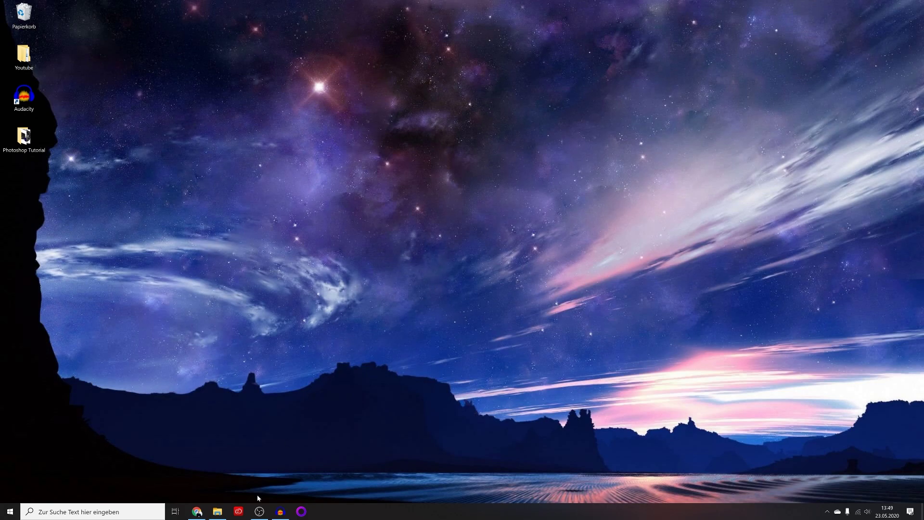
Step: Launch Photoshop from the Photoshop tile in Creative Cloud Desktop
left_click(239, 512)
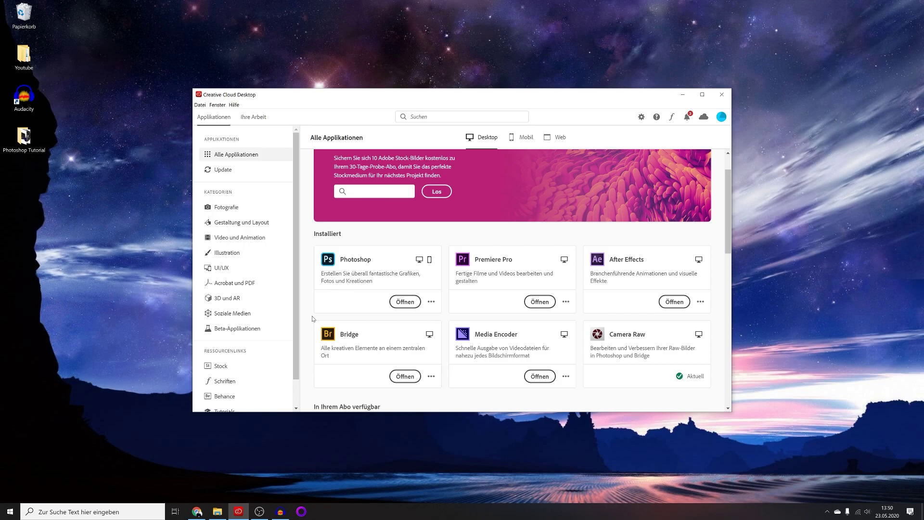
left_click(404, 302)
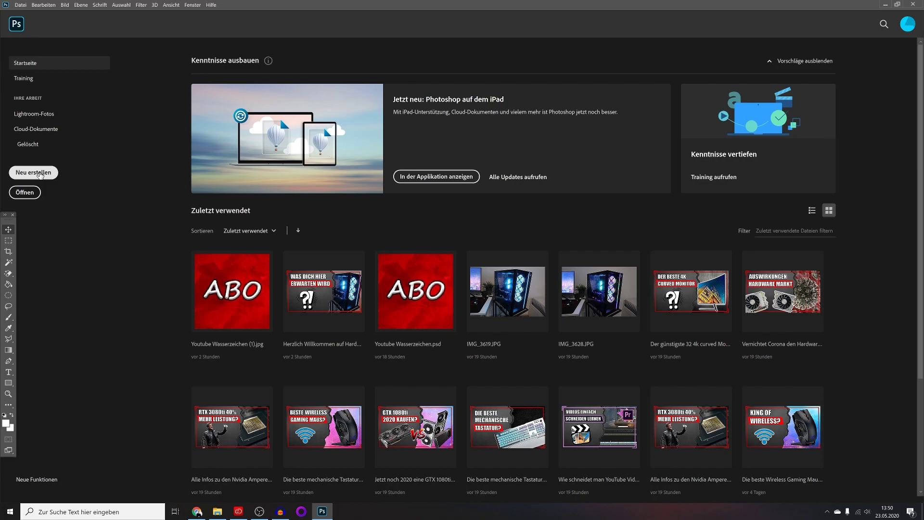
Step: Create a 1280×720 px, 72 ppi RGB document in pixels with a white (Weiß) background
left_click(41, 174)
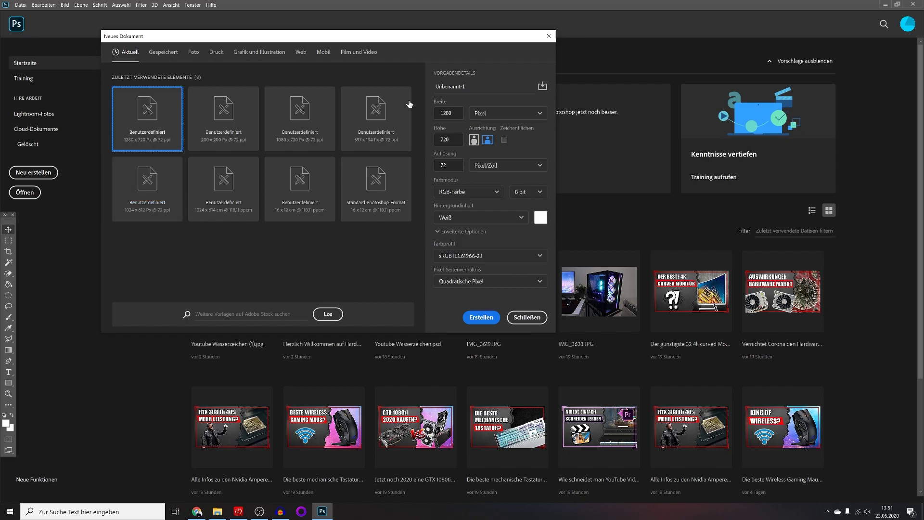
left_click(326, 56)
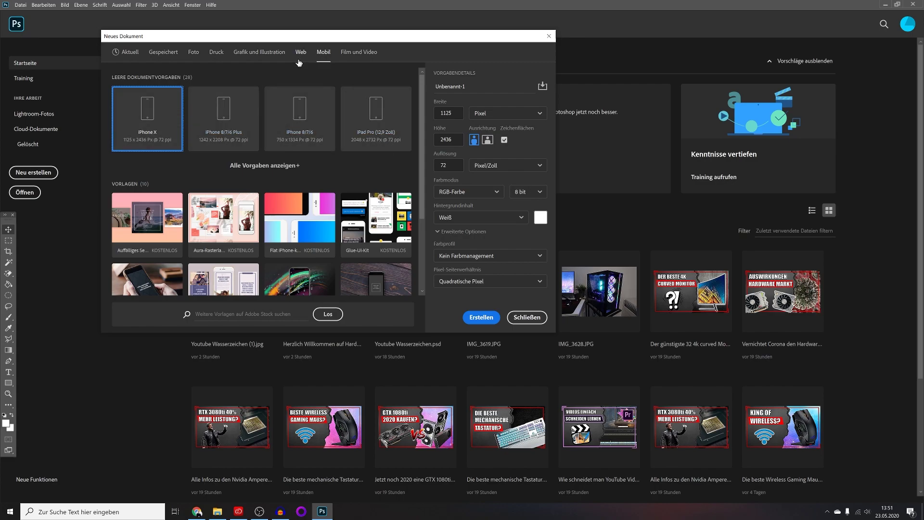
left_click(126, 52)
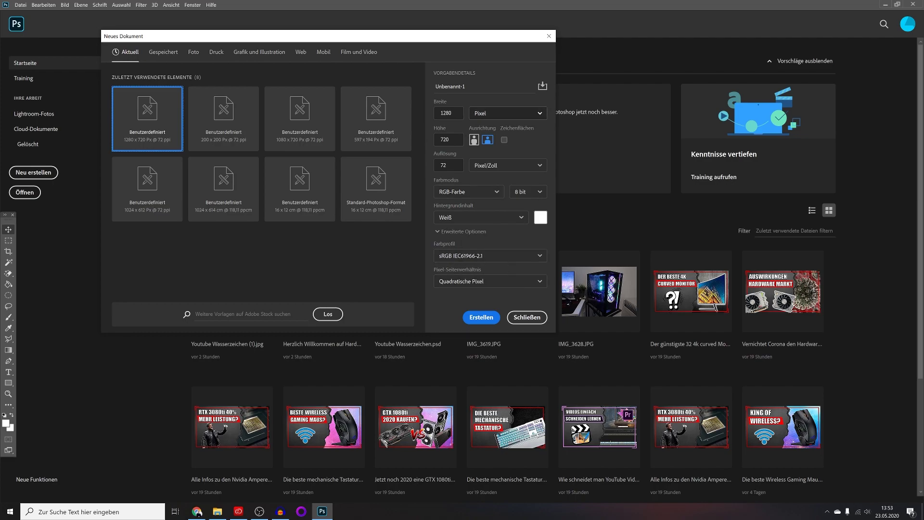
left_click(451, 113)
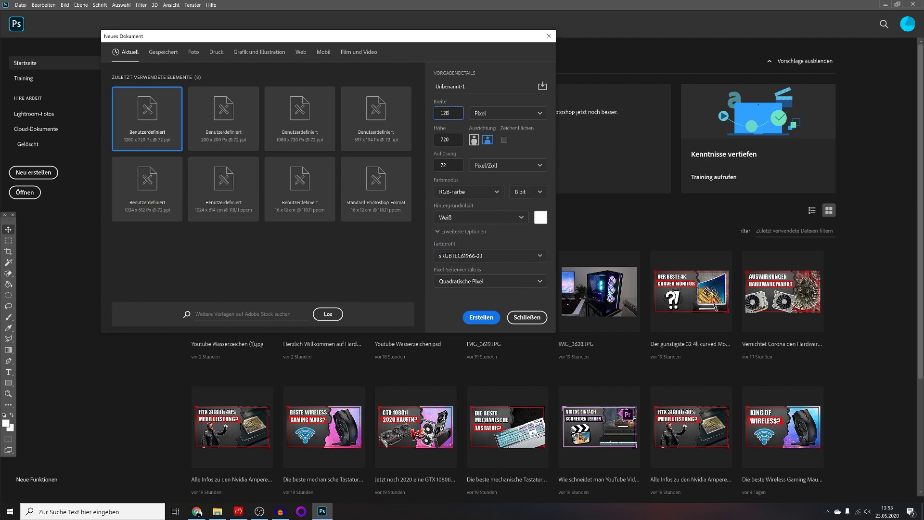
key("BackSpace")
key("BackSpace")
key("BackSpace")
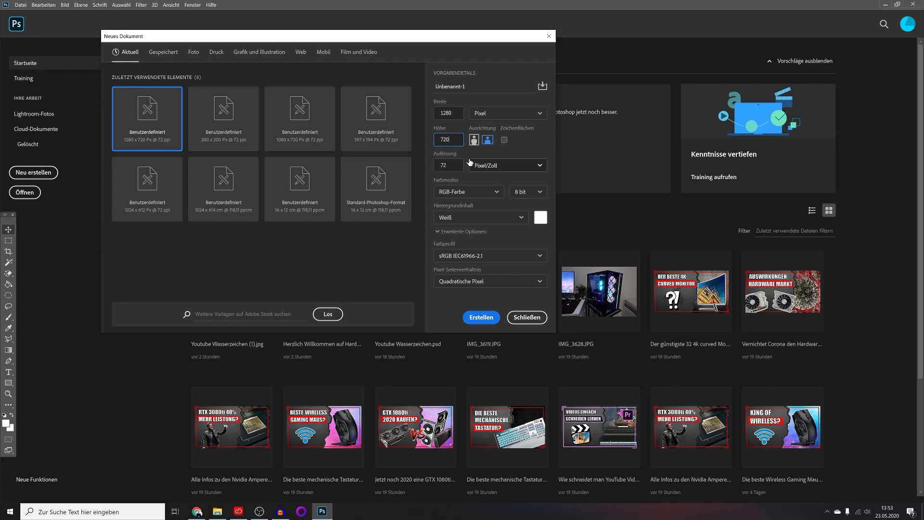
left_click(499, 118)
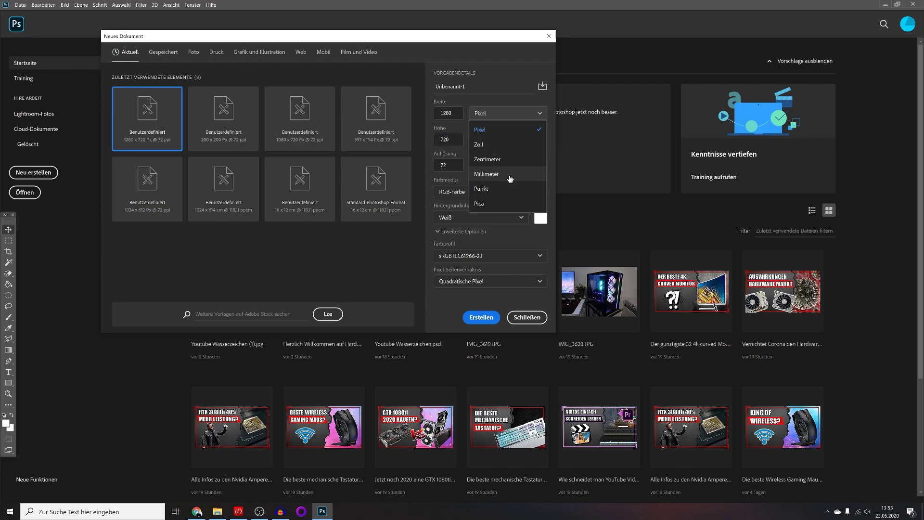
left_click(509, 118)
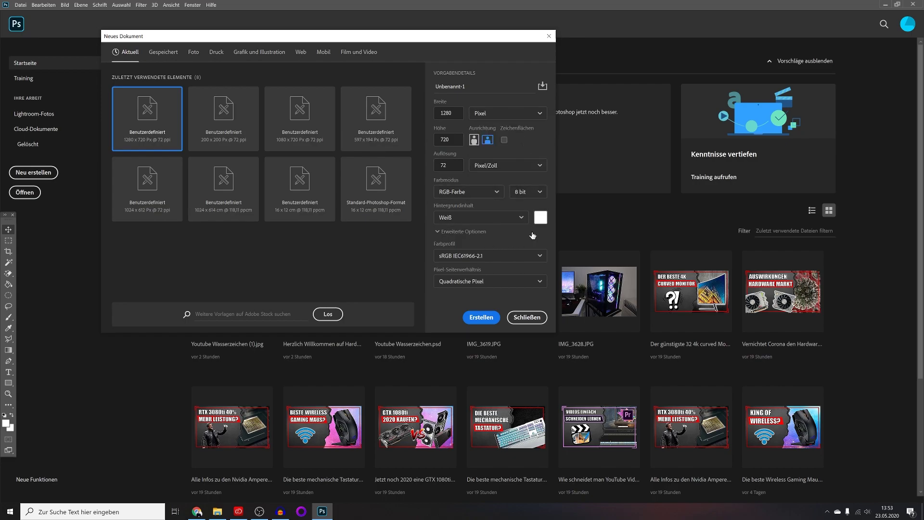
left_click(482, 224)
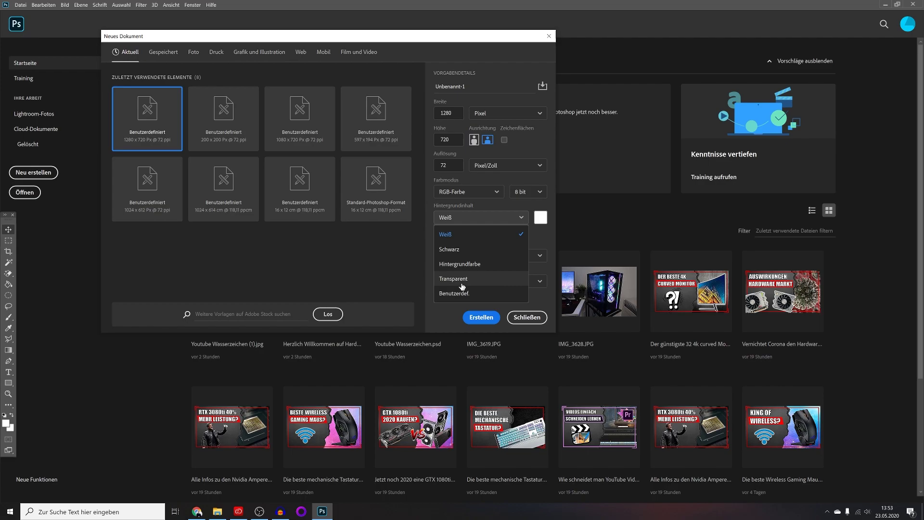
left_click(453, 240)
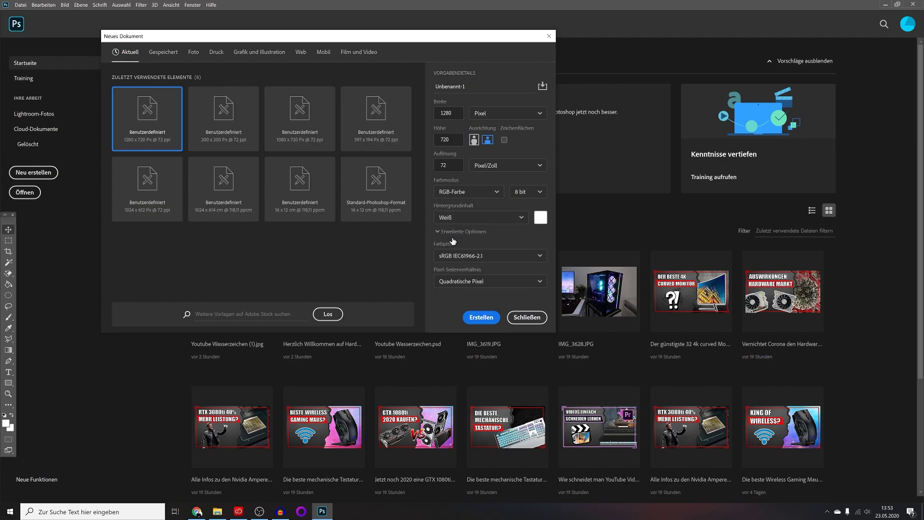
left_click(478, 321)
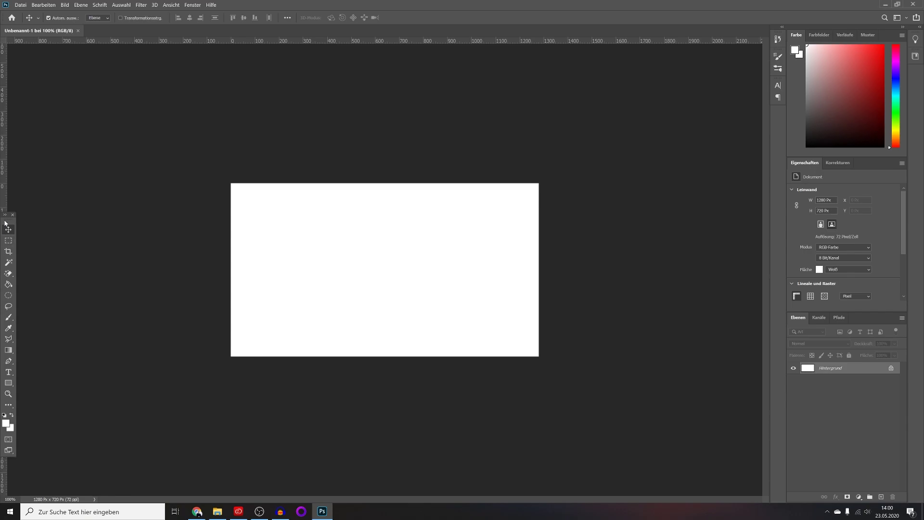
Step: Dock the Tools panel at the top of the left screen edge
mouse_move(2, 223)
left_mouse_down()
mouse_move(1, 79)
mouse_move(11, 56)
left_mouse_up()
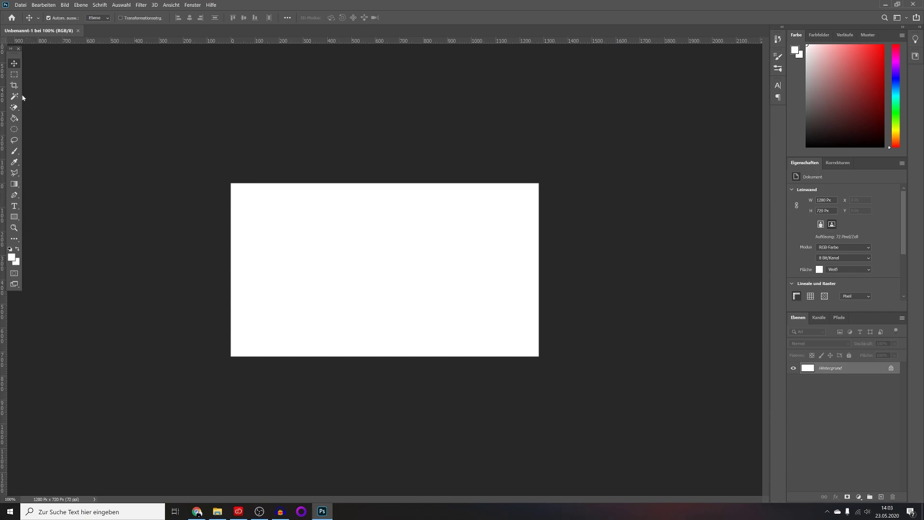
left_click(44, 5)
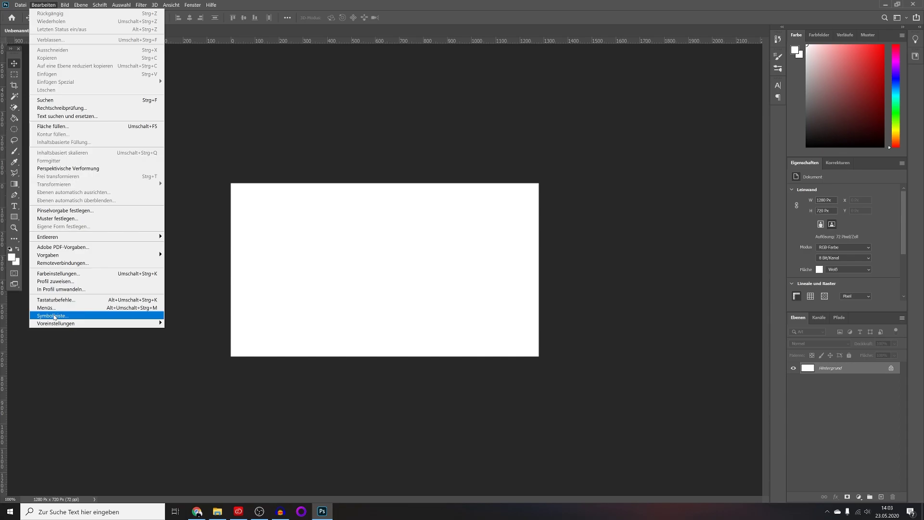
left_click(54, 316)
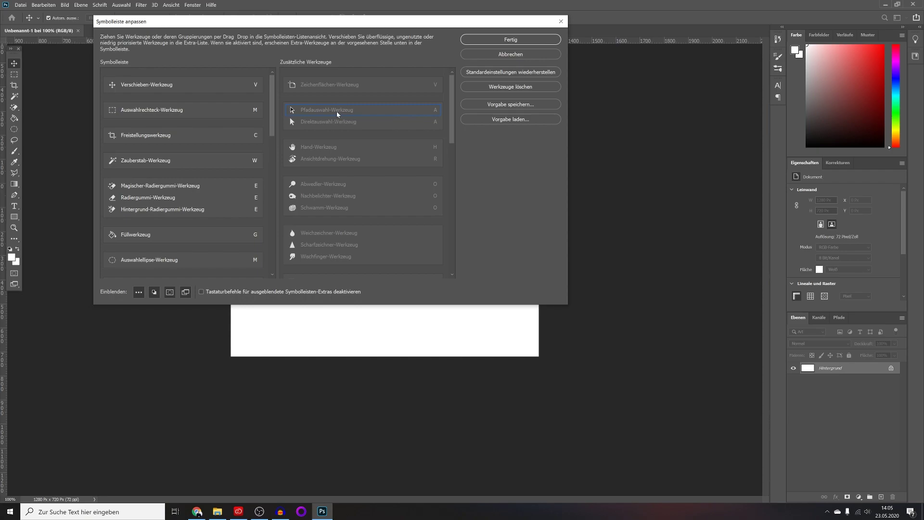
left_click_drag(337, 112, 167, 128)
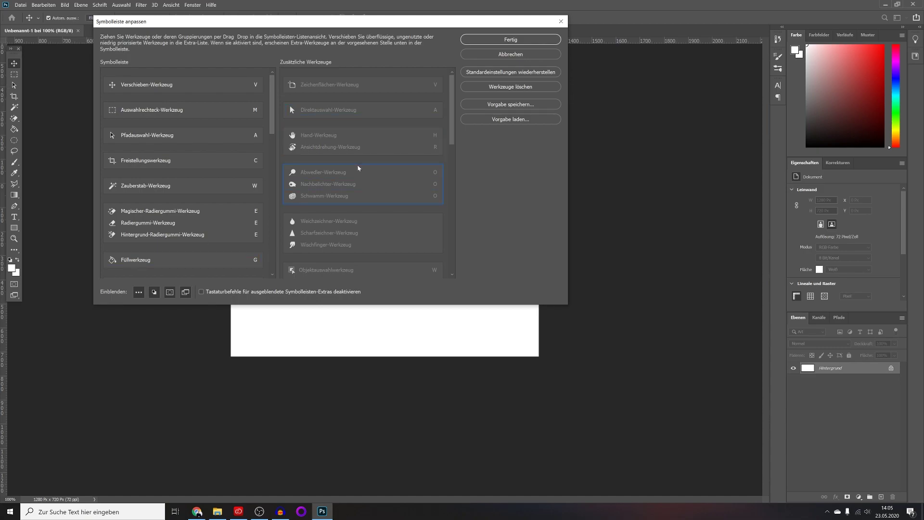
left_click_drag(359, 167, 336, 123)
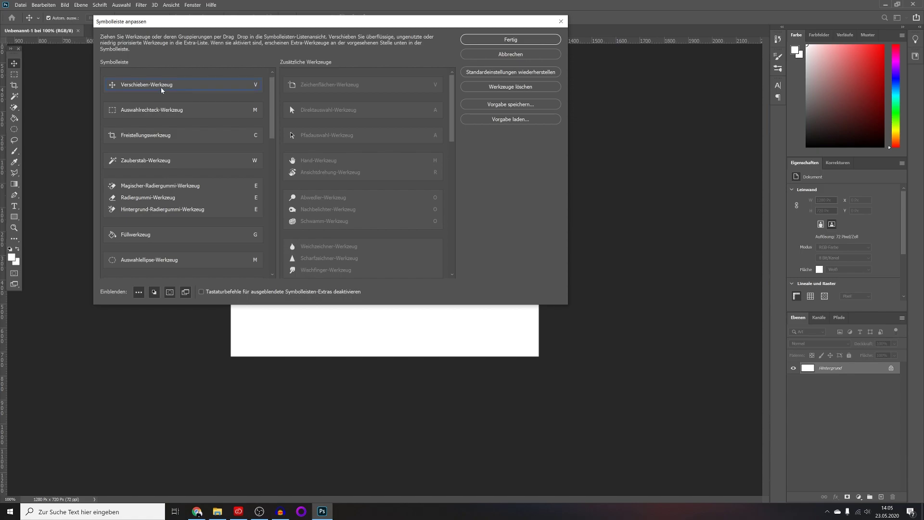
scroll(161, 90, "down", 1)
scroll(161, 90, "down", 1)
scroll(162, 121, "down", 2)
scroll(162, 133, "down", 1)
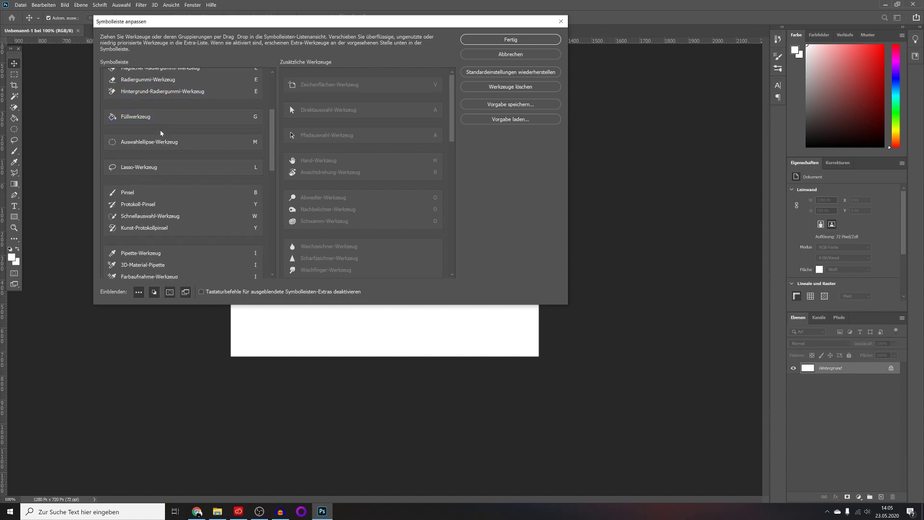
scroll(162, 133, "down", 2)
scroll(162, 133, "down", 2)
scroll(162, 134, "down", 1)
scroll(161, 134, "down", 2)
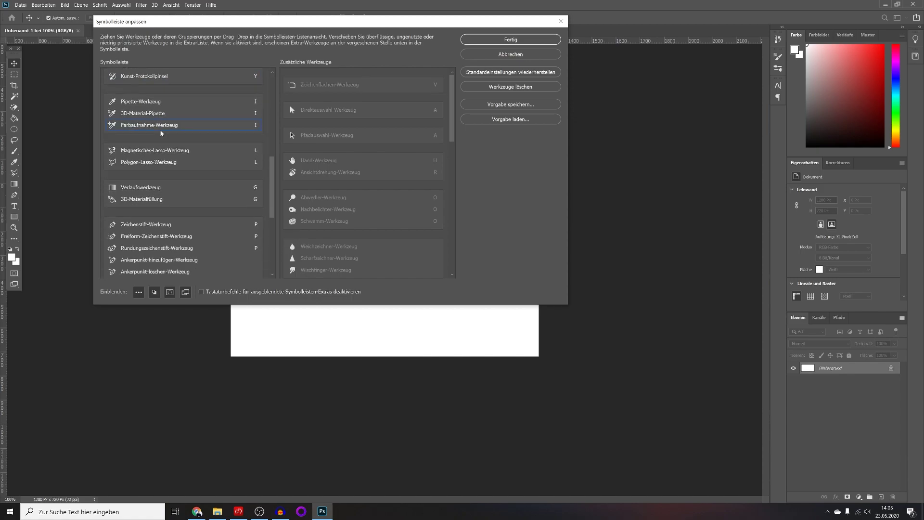
scroll(162, 133, "down", 2)
scroll(162, 133, "down", 1)
scroll(161, 133, "down", 2)
scroll(162, 134, "down", 2)
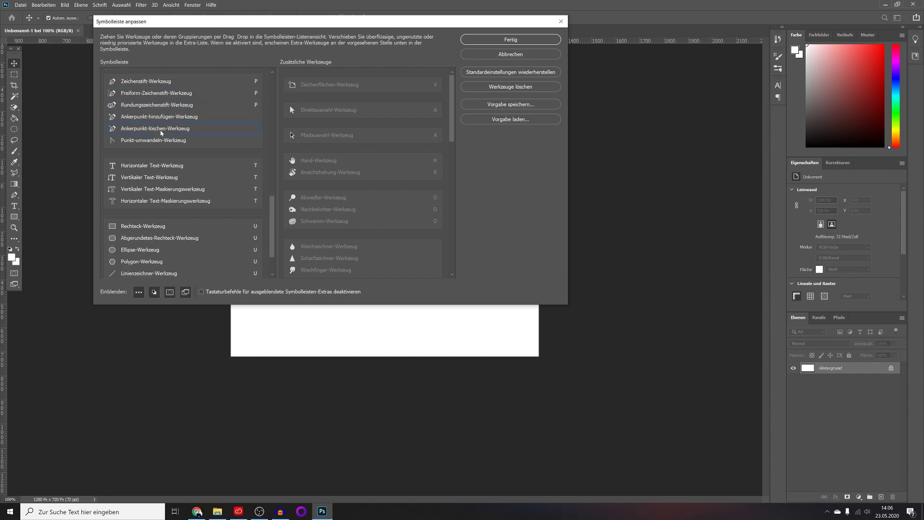
scroll(162, 134, "down", 2)
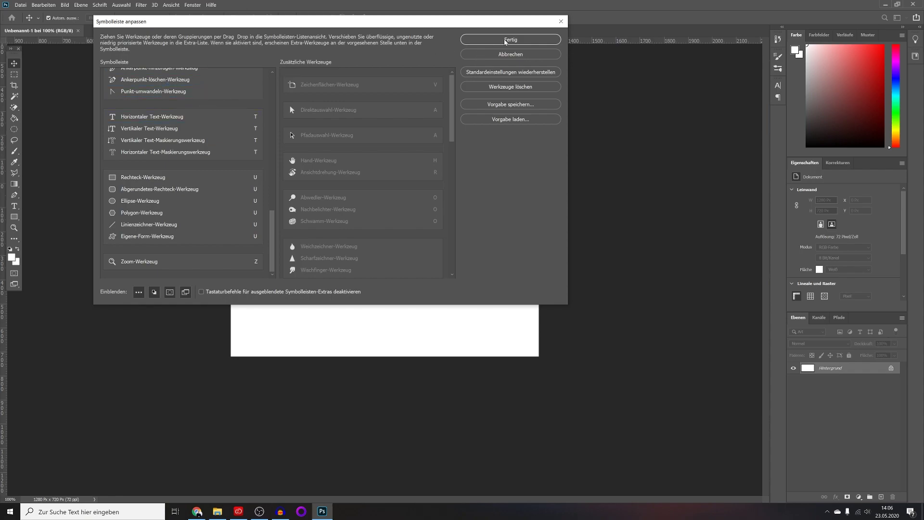
left_click(505, 41)
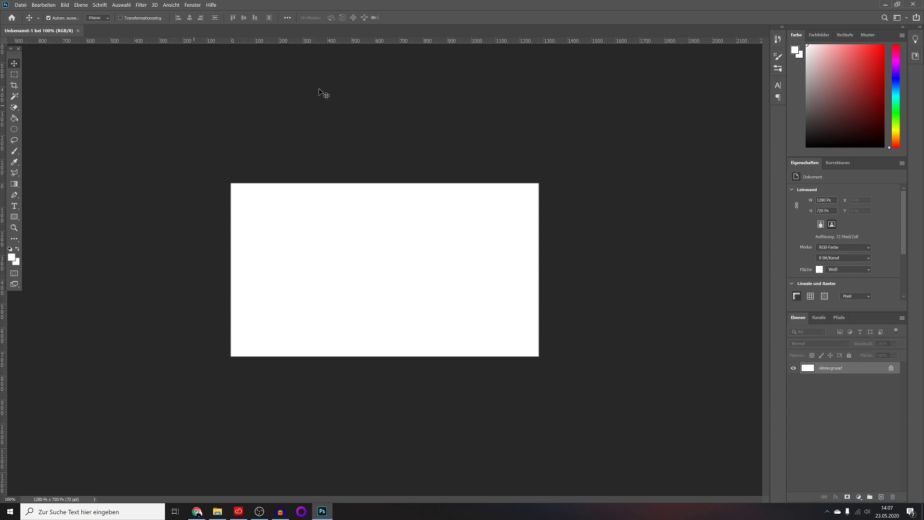
Step: Open Eislandschaft.jpg from Desktop > Photoshop Tutorial and compare it with the Unbenannt-1 tab
left_click(22, 5)
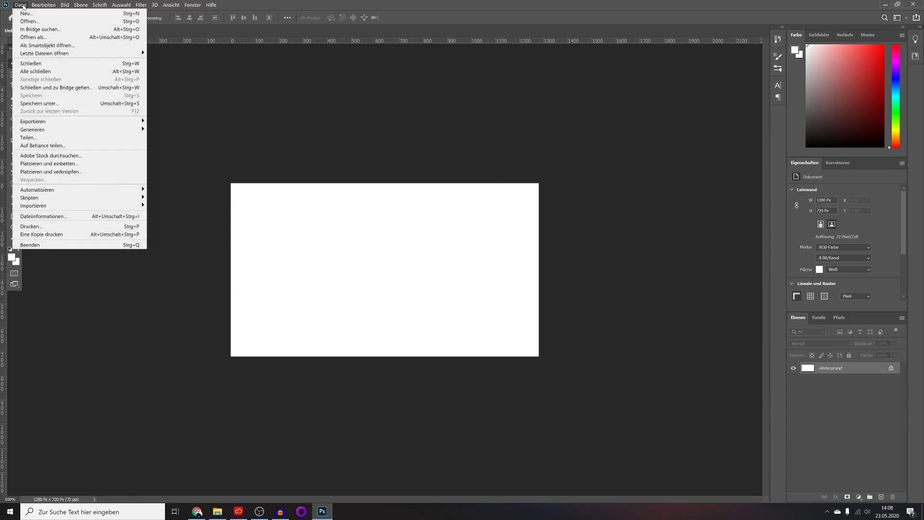
left_click(30, 21)
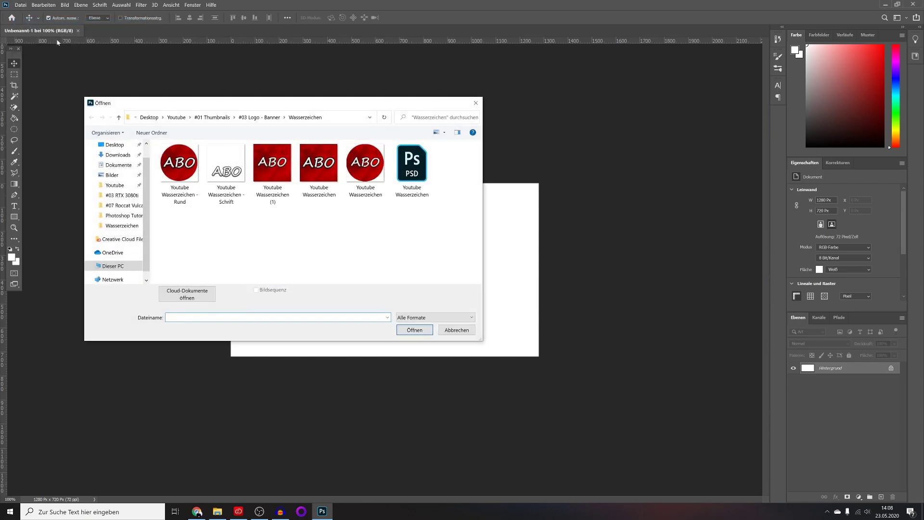
left_click(114, 144)
left_click(179, 168)
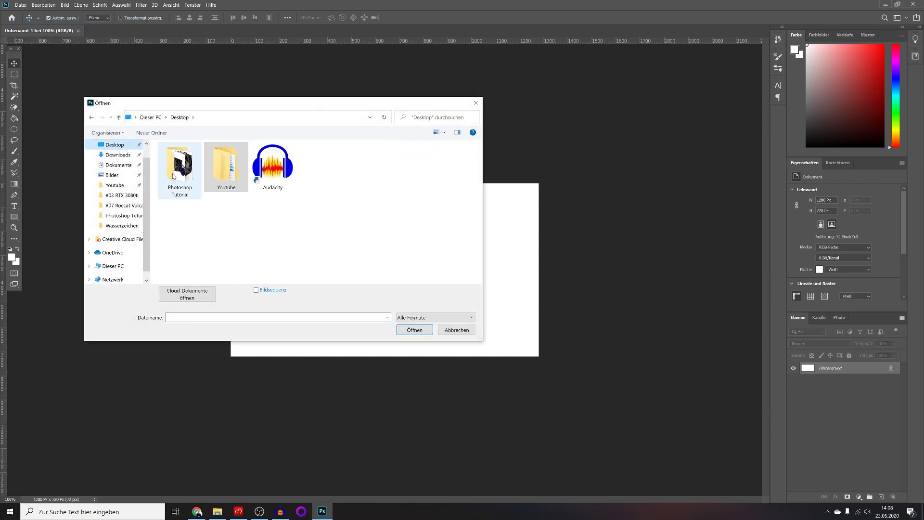
double_click(179, 168)
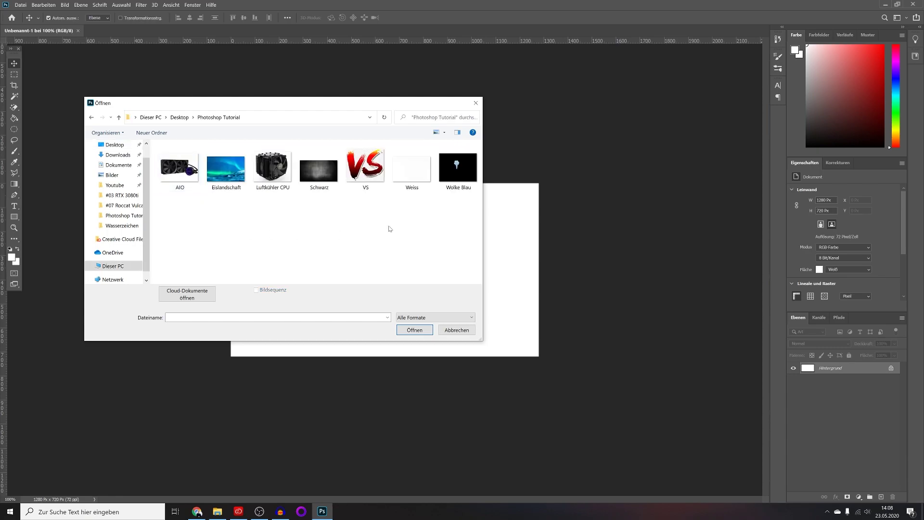
left_click(225, 172)
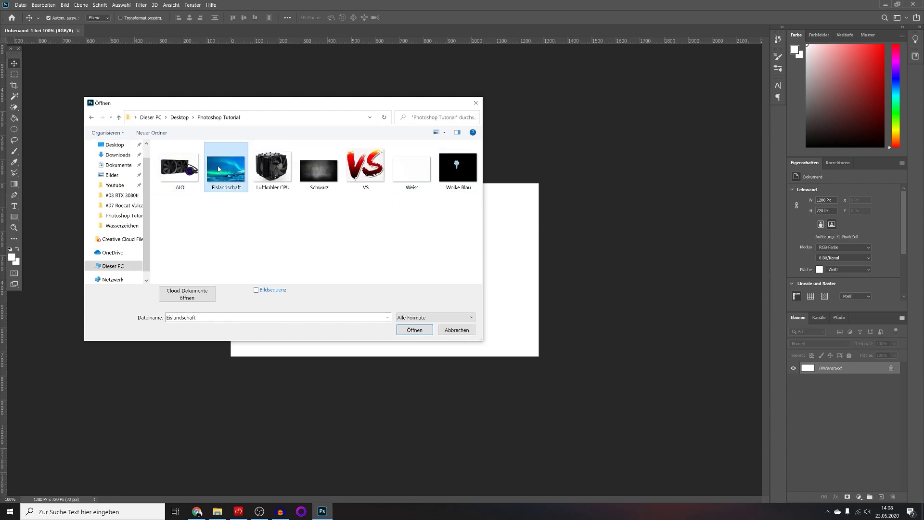
left_click(417, 331)
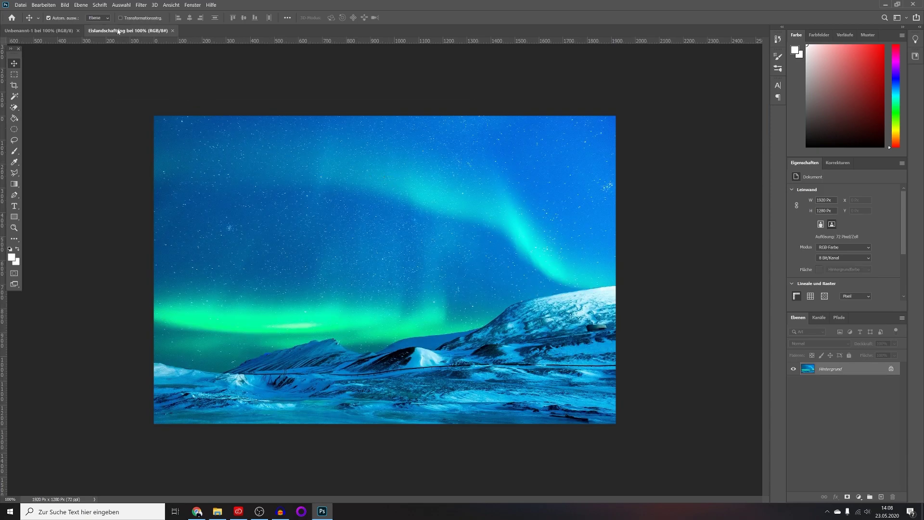
left_click(67, 31)
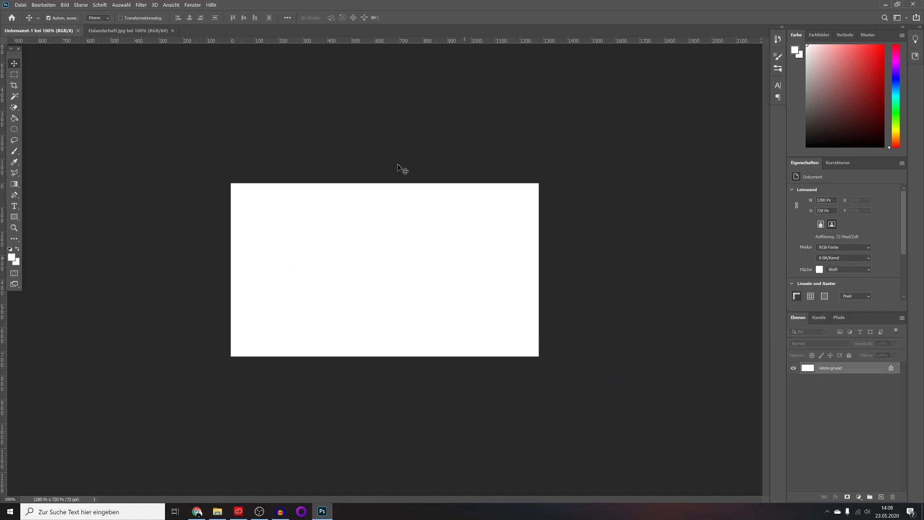
left_click(141, 32)
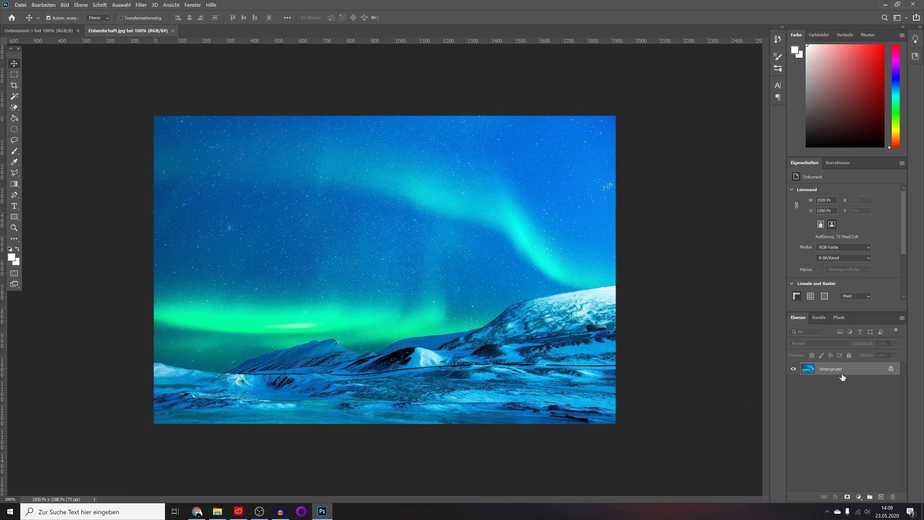
Step: Unlock the aurora photo's layer and drop it onto the Unbenannt-1 canvas as Ebene 1
left_click(891, 370)
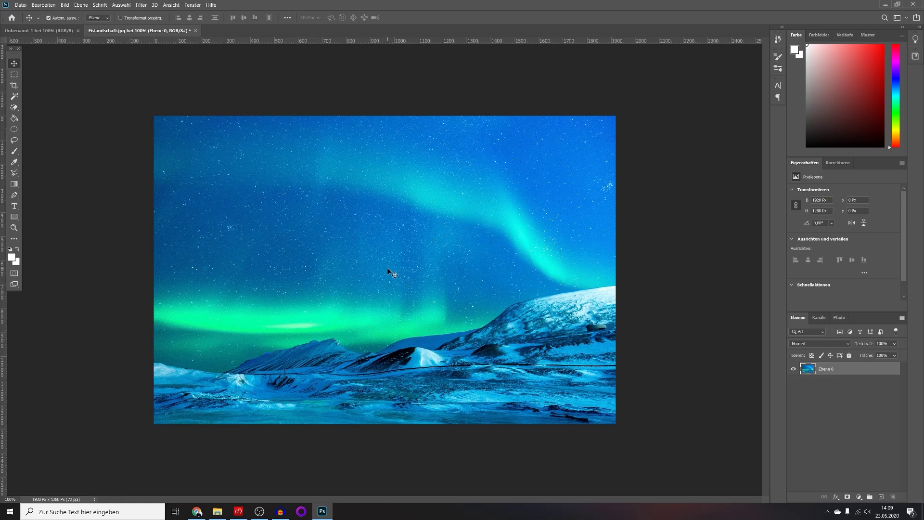
mouse_move(387, 267)
left_mouse_down()
mouse_move(436, 325)
mouse_move(440, 286)
mouse_move(397, 243)
mouse_move(244, 163)
mouse_move(103, 37)
mouse_move(63, 32)
left_mouse_up()
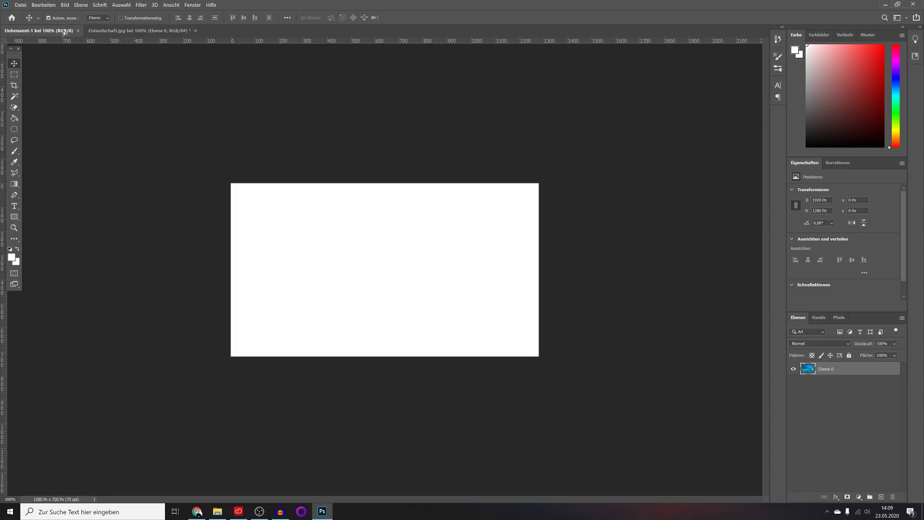
mouse_move(64, 33)
left_mouse_down()
mouse_move(324, 183)
mouse_move(374, 244)
mouse_move(385, 279)
left_mouse_up()
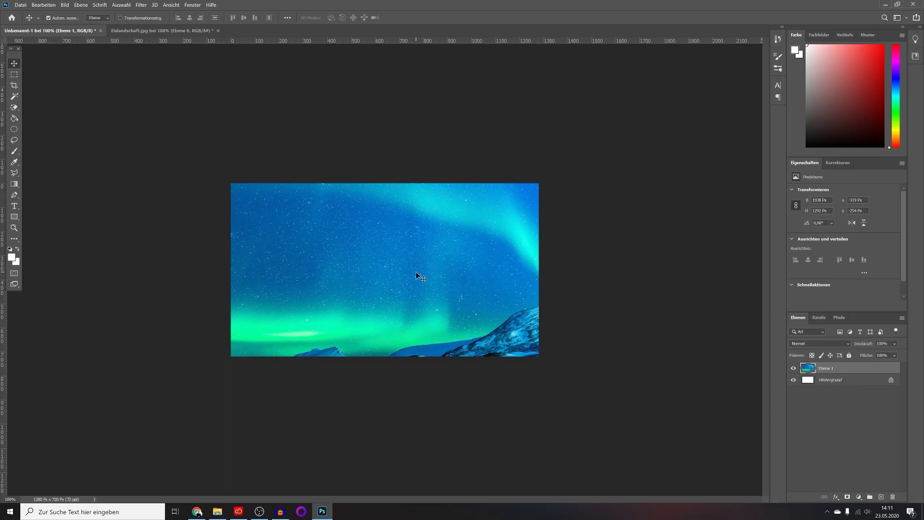
Step: Scale the aurora photo to about 86% and position it to fill the canvas
key("ctrl")
key("ctrl+t")
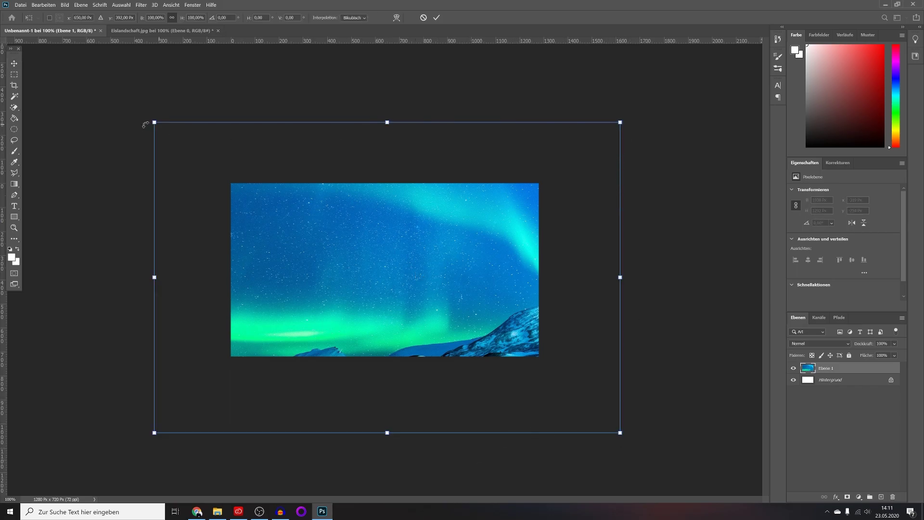
left_click_drag(619, 123, 642, 108)
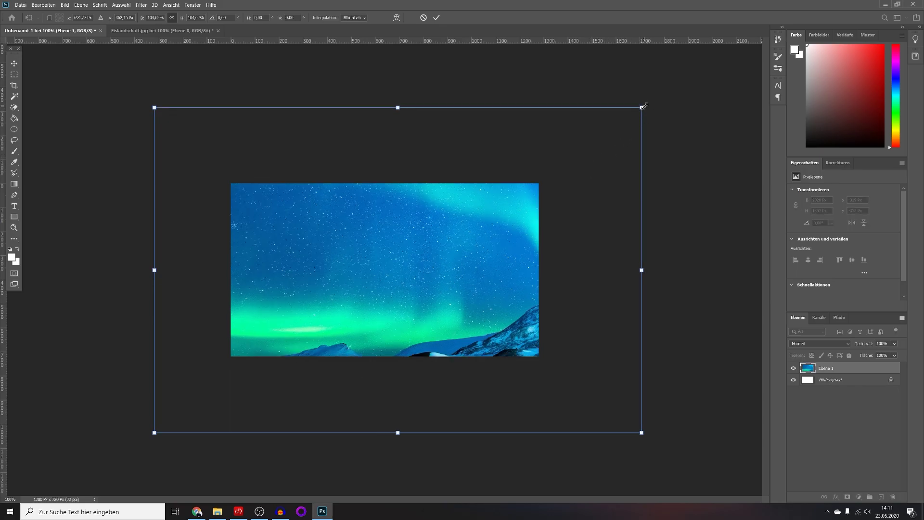
left_click_drag(644, 106, 516, 249)
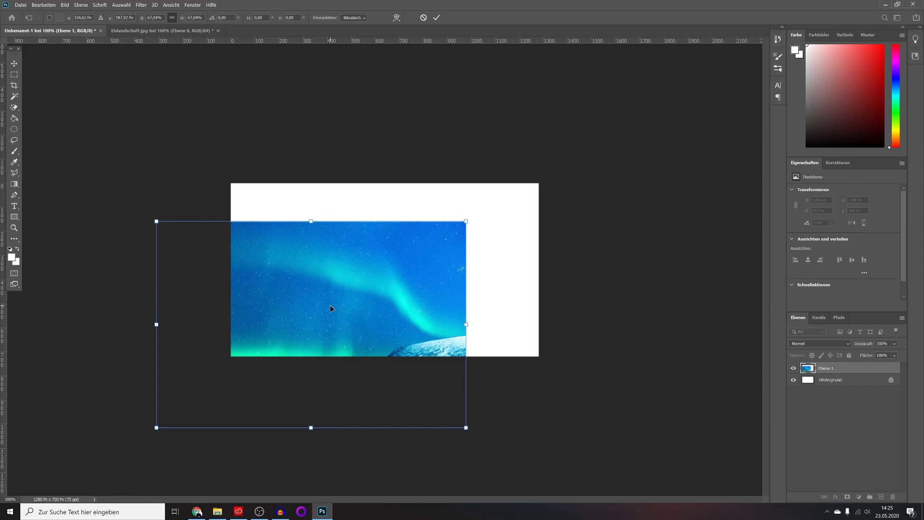
left_click_drag(331, 306, 400, 260)
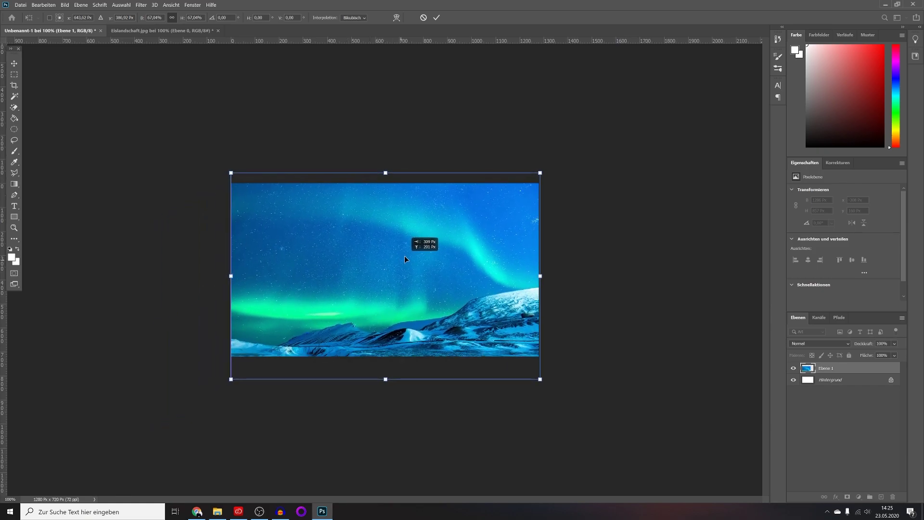
left_click_drag(400, 261, 403, 244)
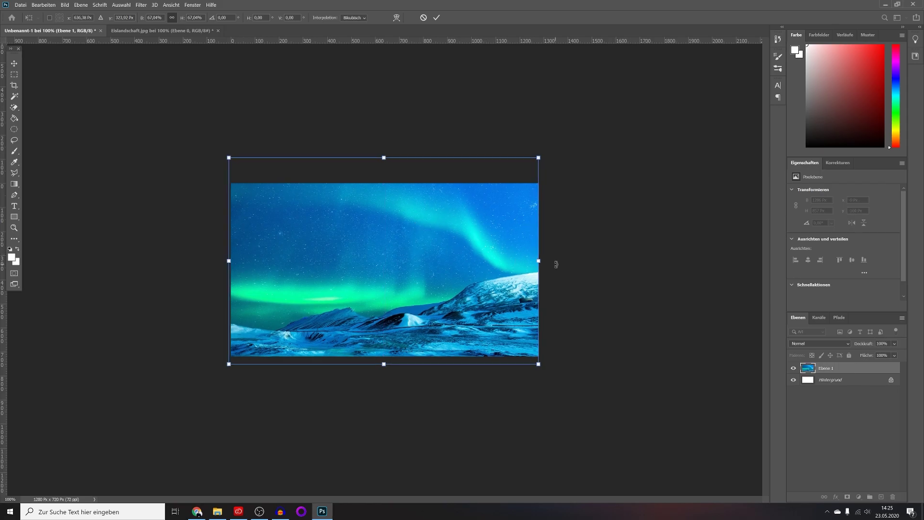
key("Return")
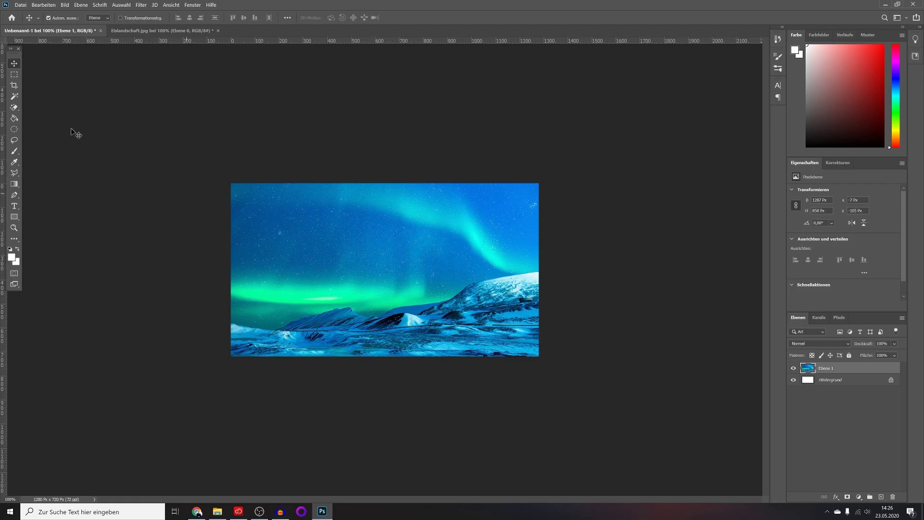
Step: Open the Schwarz.jpg texture image as a new document
left_click(20, 6)
left_click(27, 22)
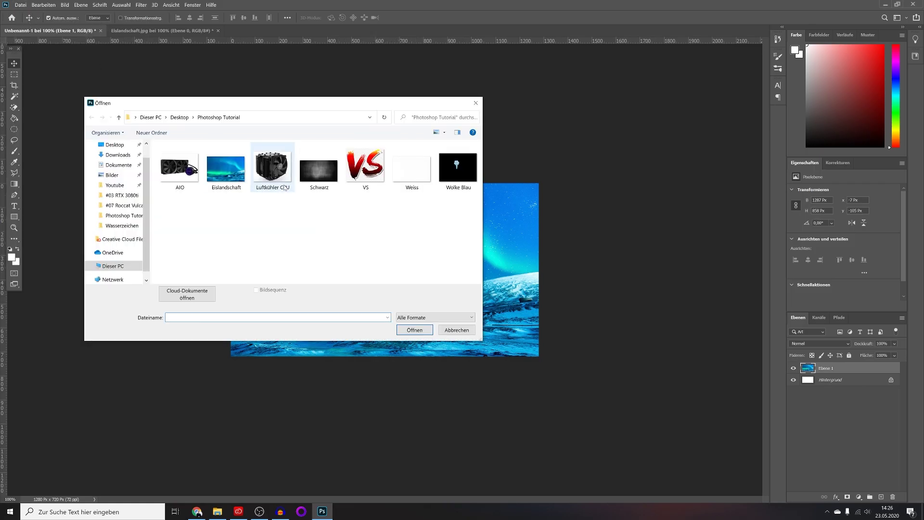
left_click(320, 172)
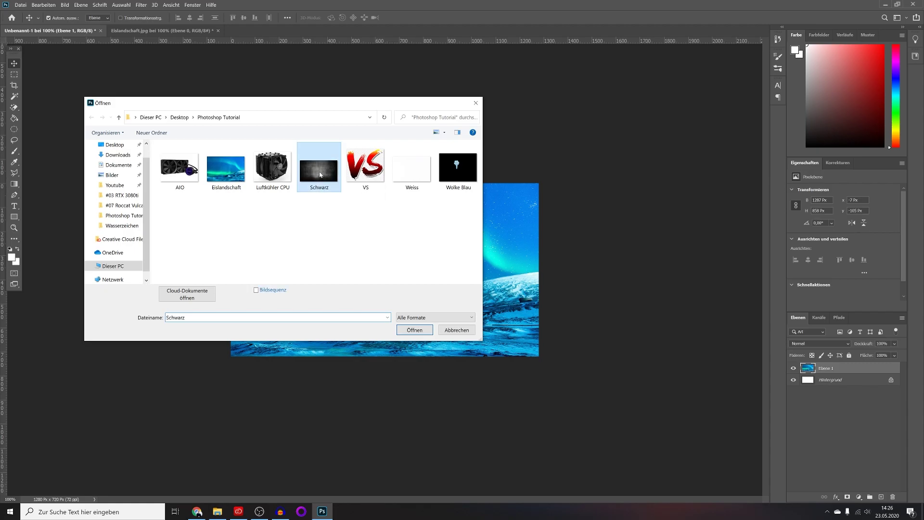
left_click(414, 330)
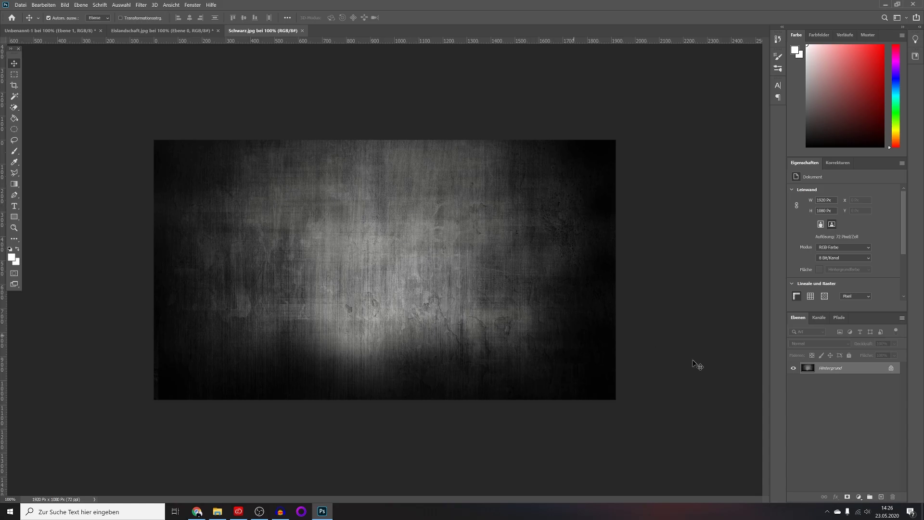
Step: Unlock the Schwarz background layer and drag it into the thumbnail as Ebene 2
left_click(890, 369)
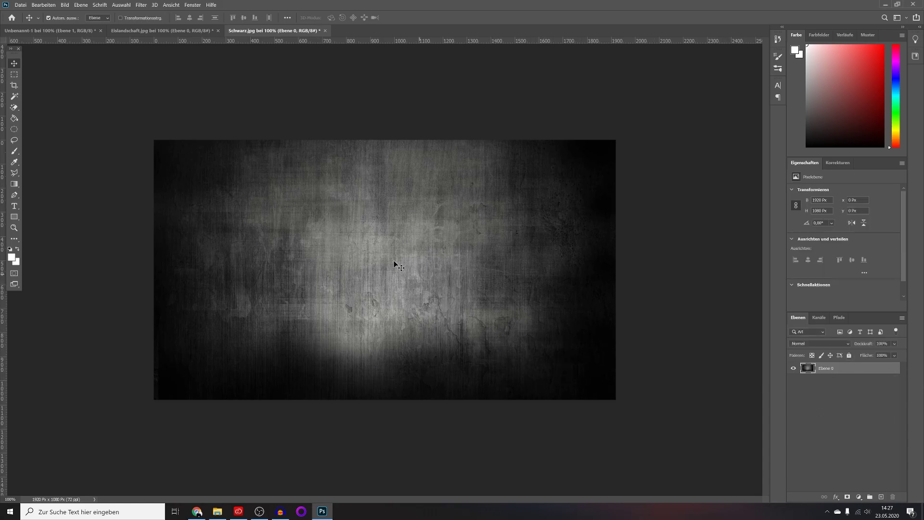
mouse_move(376, 261)
left_mouse_down()
mouse_move(373, 248)
mouse_move(68, 35)
mouse_move(322, 223)
mouse_move(325, 210)
left_mouse_up()
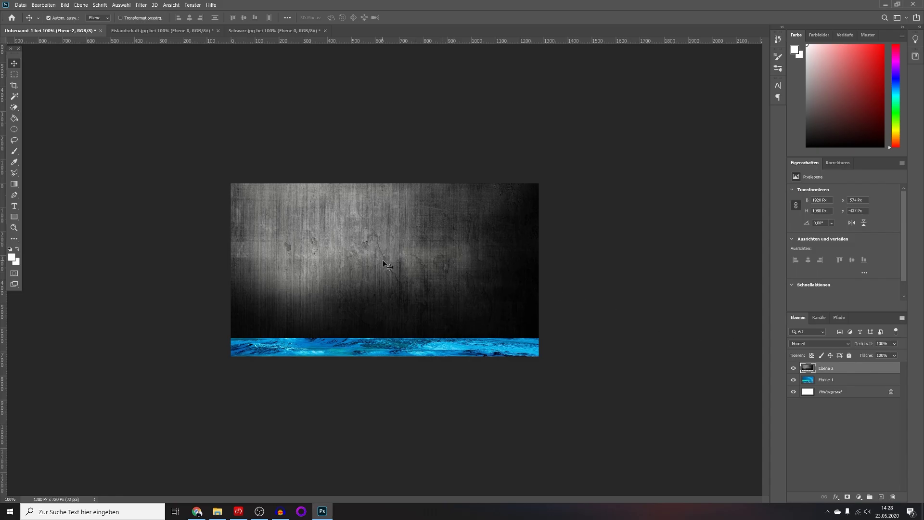
Step: Rotate the Schwarz texture about -9.5° and raise it into a slanted top band
key("ctrl+t")
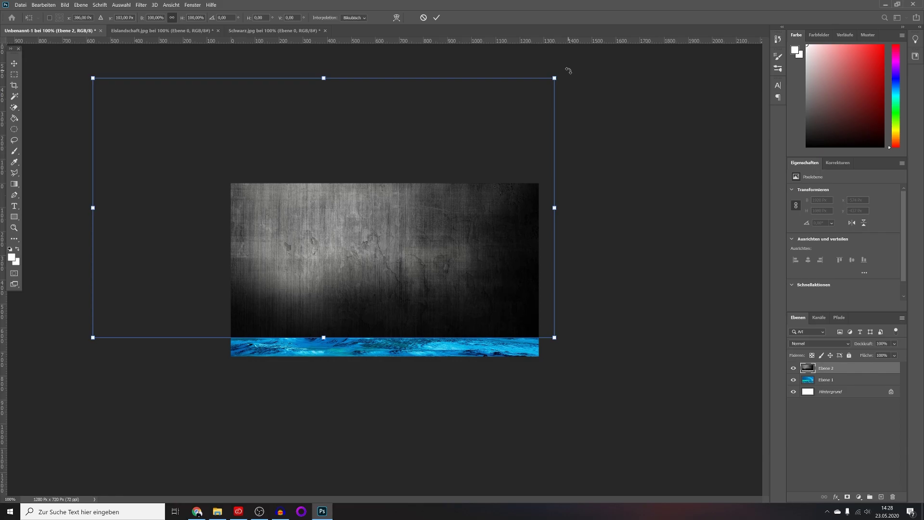
left_click_drag(569, 74, 564, 68)
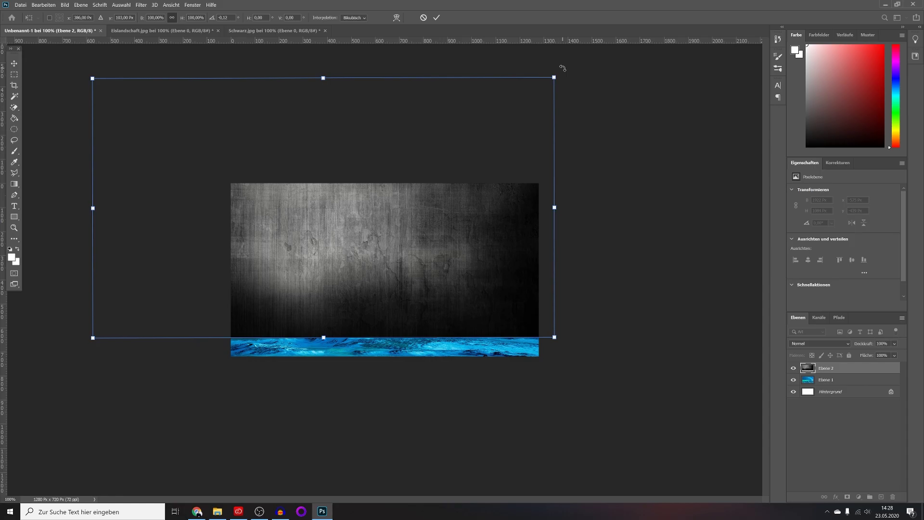
mouse_move(562, 68)
left_mouse_down()
mouse_move(573, 117)
mouse_move(519, 12)
left_mouse_up()
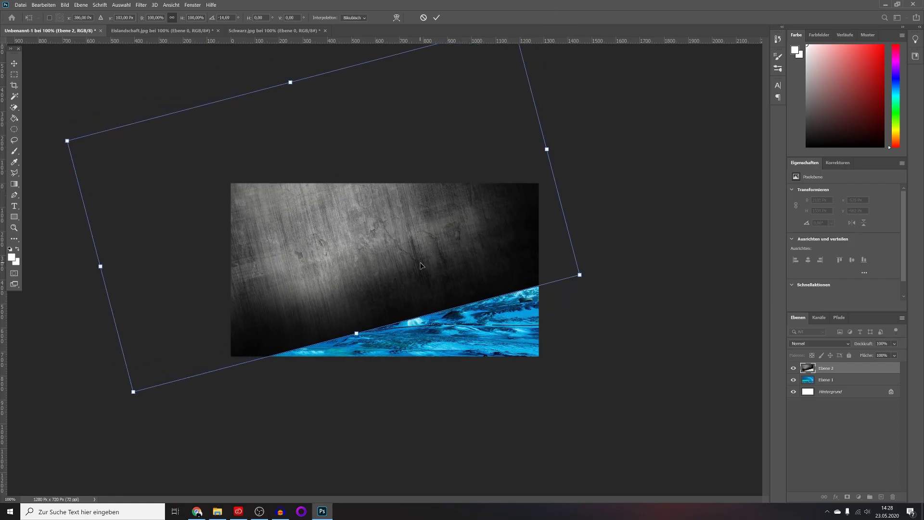
left_click_drag(421, 260, 418, 170)
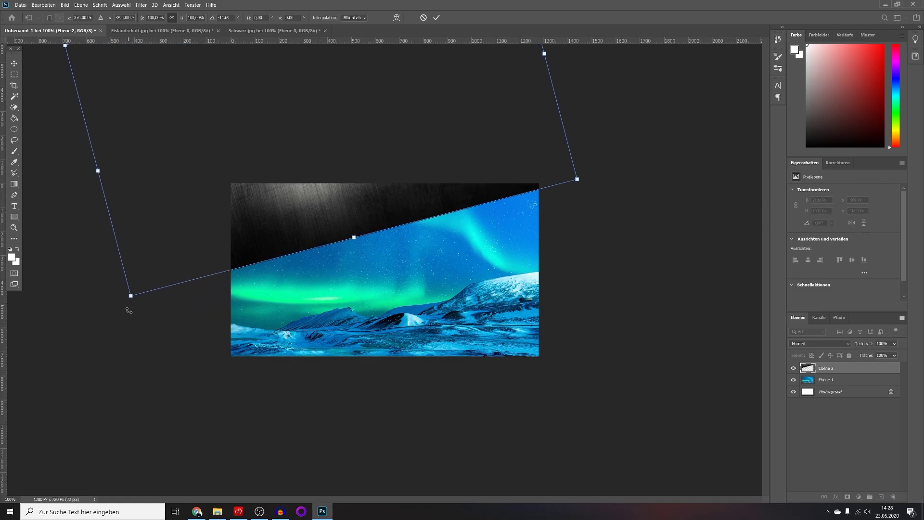
left_click_drag(127, 310, 90, 306)
left_click_drag(318, 229, 337, 206)
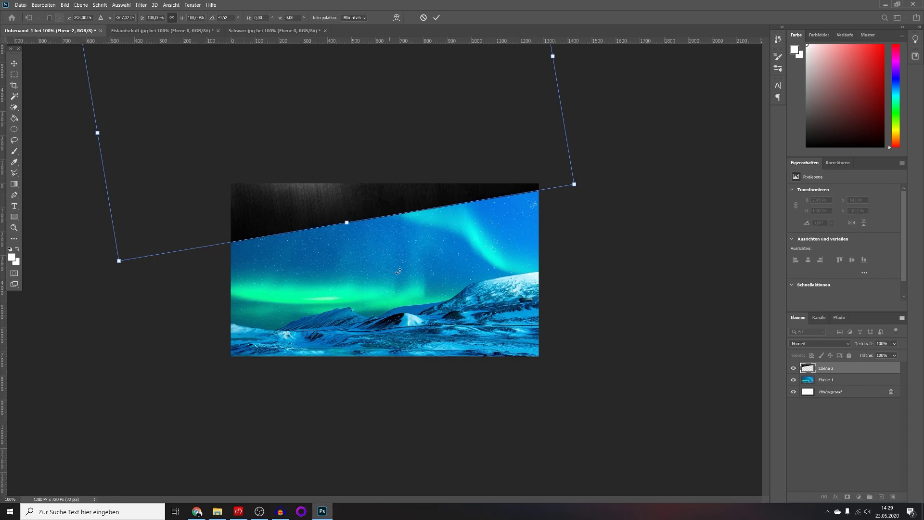
key("Return")
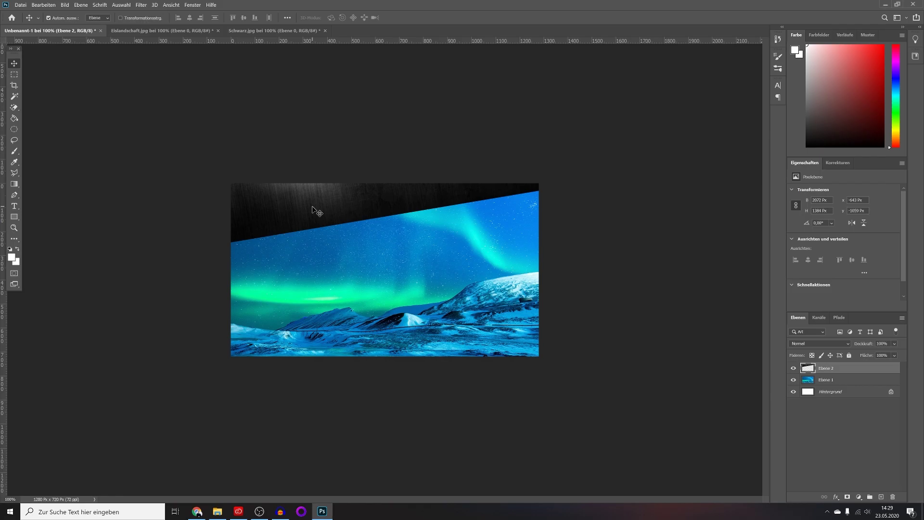
Step: Duplicate Ebene 2 as 'Schwarz Kopie 1' and move the copy down and to the right
right_click(833, 372)
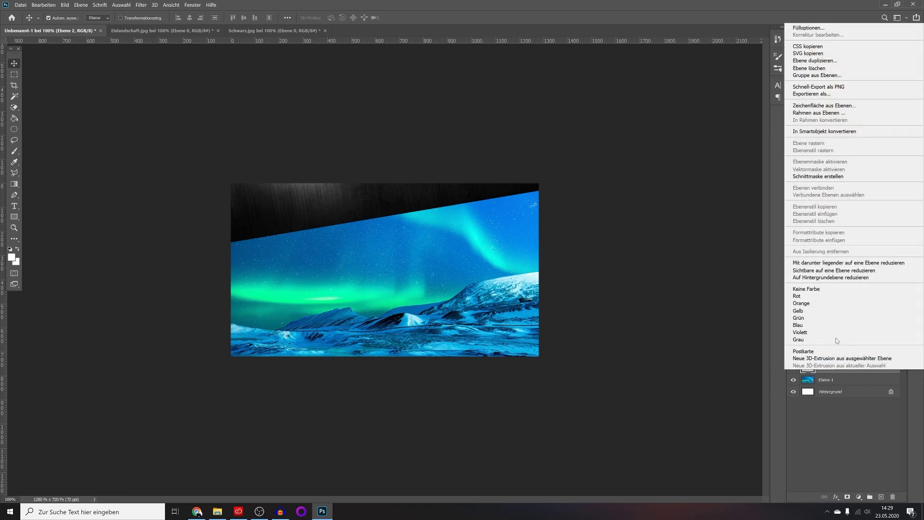
left_click(818, 61)
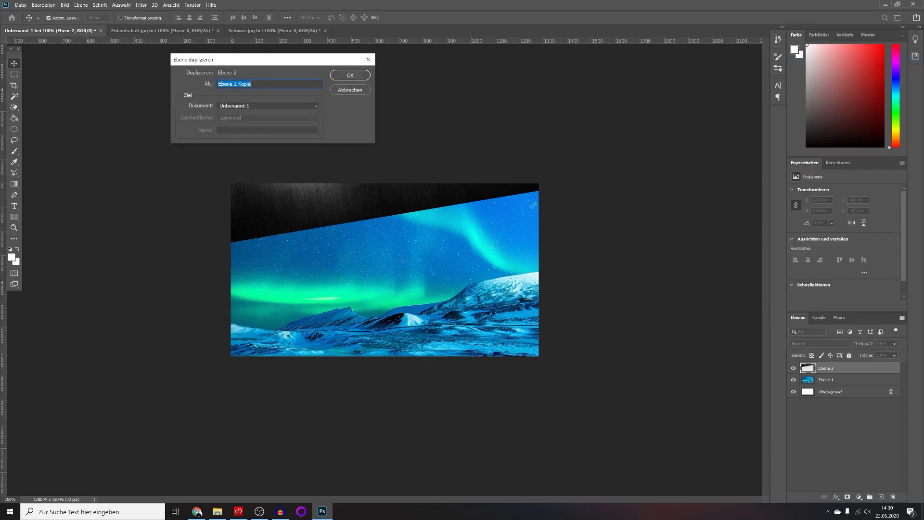
key("BackSpace")
type("warz ")
type("Kopie 1")
left_click(350, 75)
mouse_move(255, 93)
left_mouse_down()
mouse_move(455, 337)
mouse_move(657, 380)
left_mouse_up()
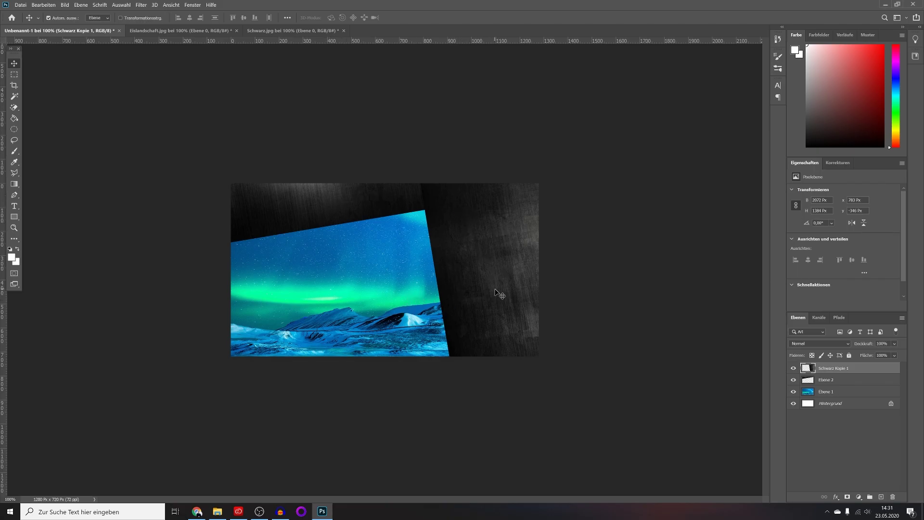
Step: Rotate Schwarz Kopie 1 about 180° and lay it along the bottom edge as a dark band
key("ctrl")
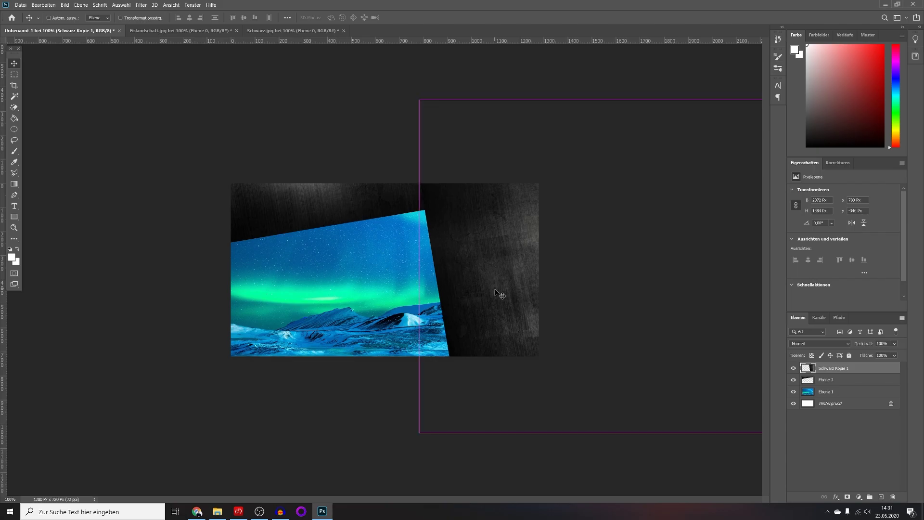
key("ctrl+t")
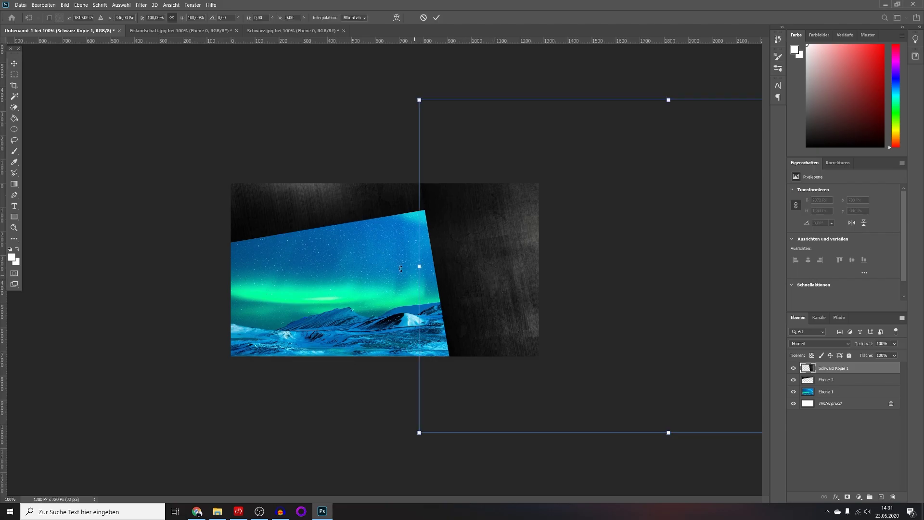
mouse_move(412, 99)
left_mouse_down()
mouse_move(649, 100)
mouse_move(717, 291)
left_mouse_up()
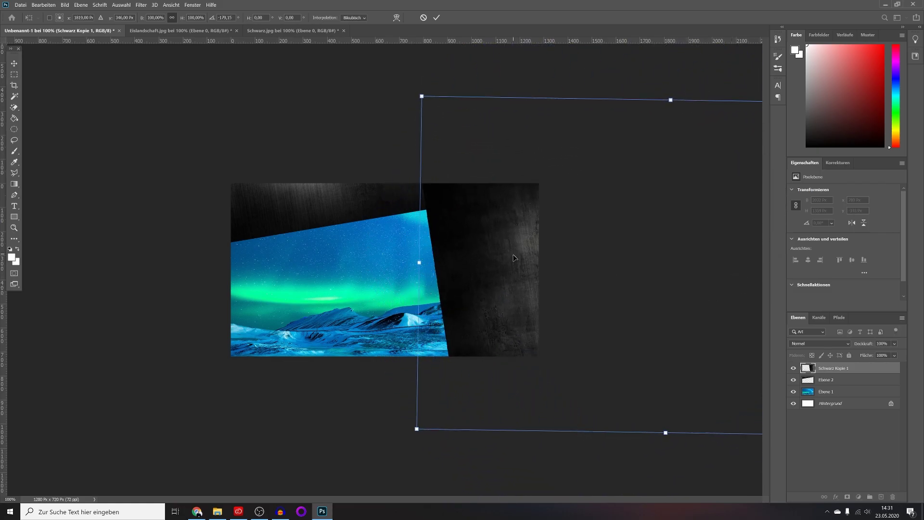
mouse_move(717, 104)
left_mouse_down()
mouse_move(308, 408)
mouse_move(313, 434)
left_mouse_up()
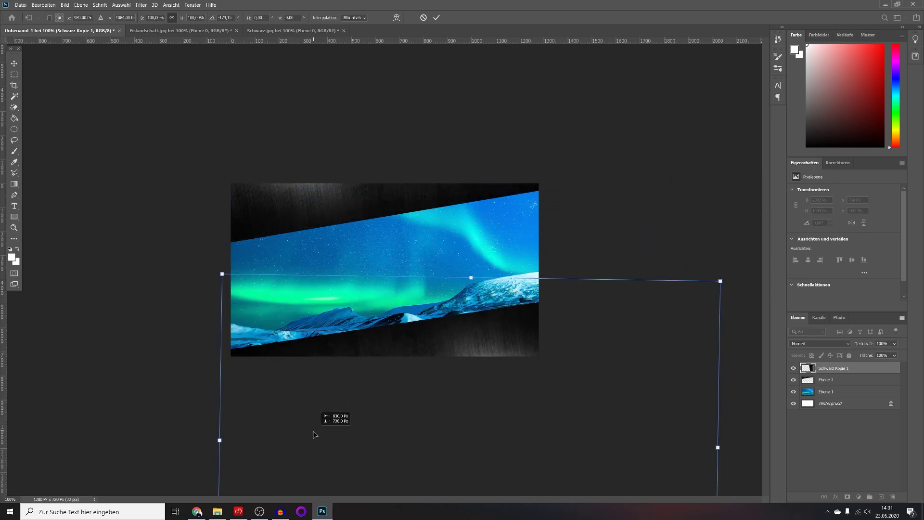
left_click_drag(313, 434, 314, 435)
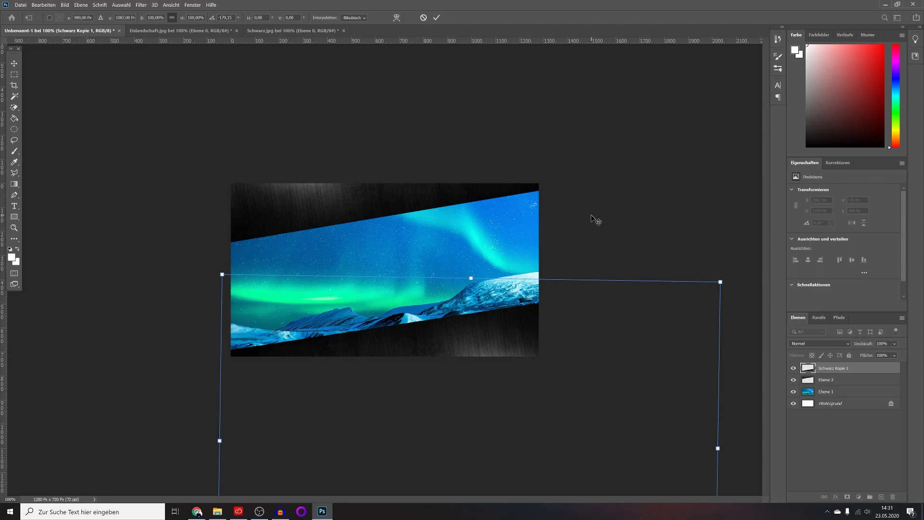
key("Return")
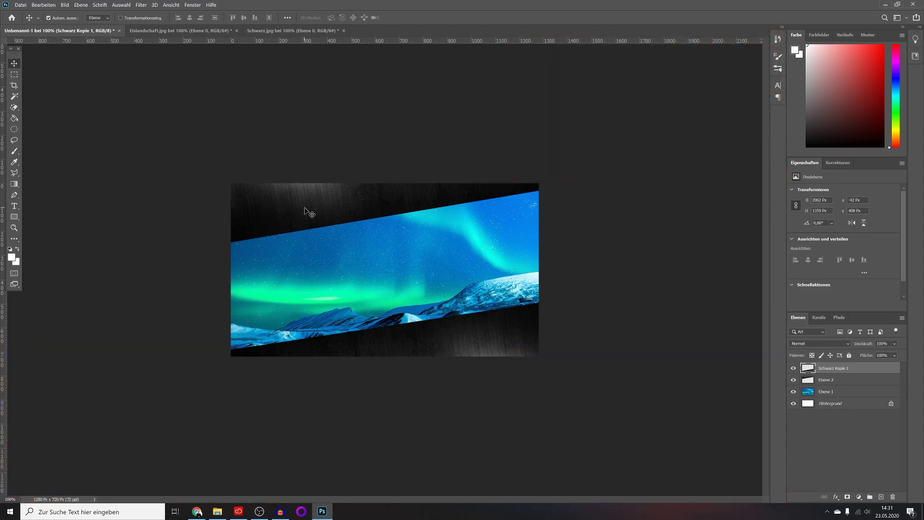
Step: Nudge the upper dark band layer Ebene 2 up three arrow-key steps
left_click(304, 207)
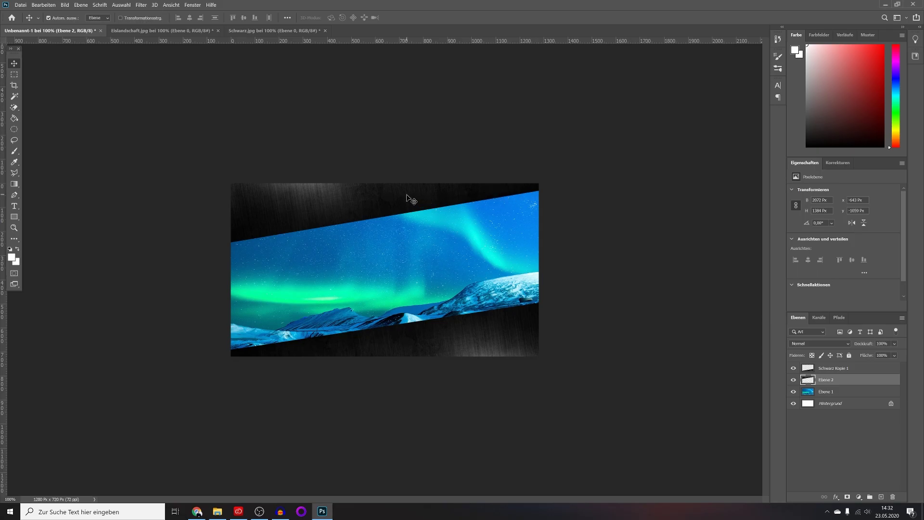
key("Up")
key("Up")
key("Up")
key("Up")
key("Up")
key("Up")
key("Up")
key("Up")
key("Up")
key("Up")
key("Up")
key("Up")
key("Up")
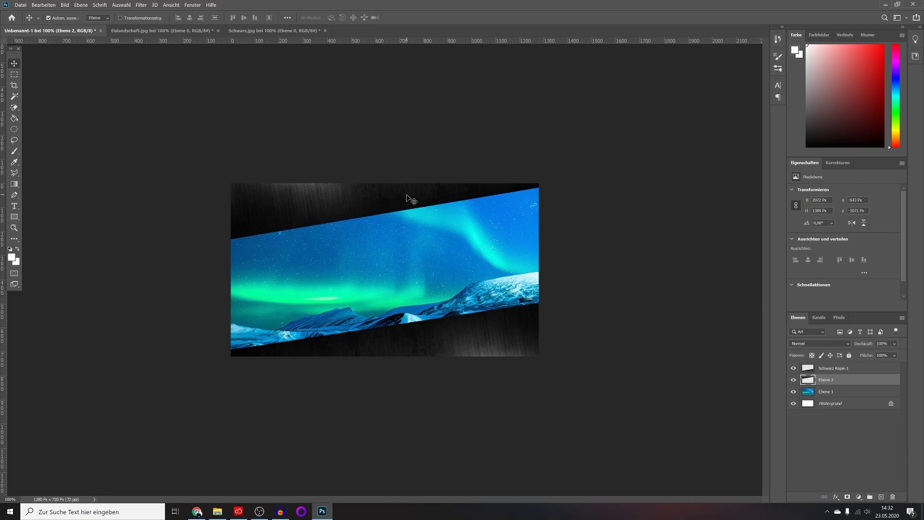
key("Up")
key("Up")
key("Up")
key("Up")
key("Up")
key("Up")
key("Up")
key("Up")
key("Up")
key("Up")
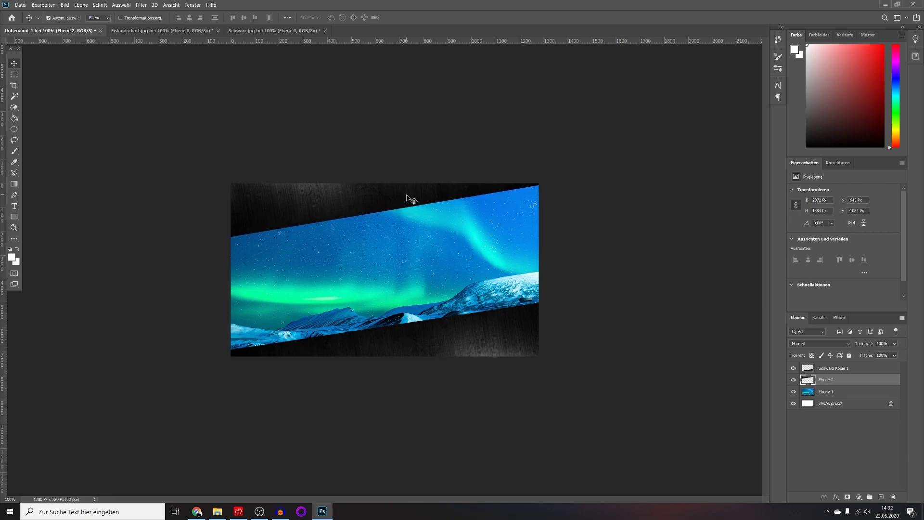
key("Up")
key("Up")
Step: Nudge the lower dark grunge band down two arrow-key steps
left_click(406, 347)
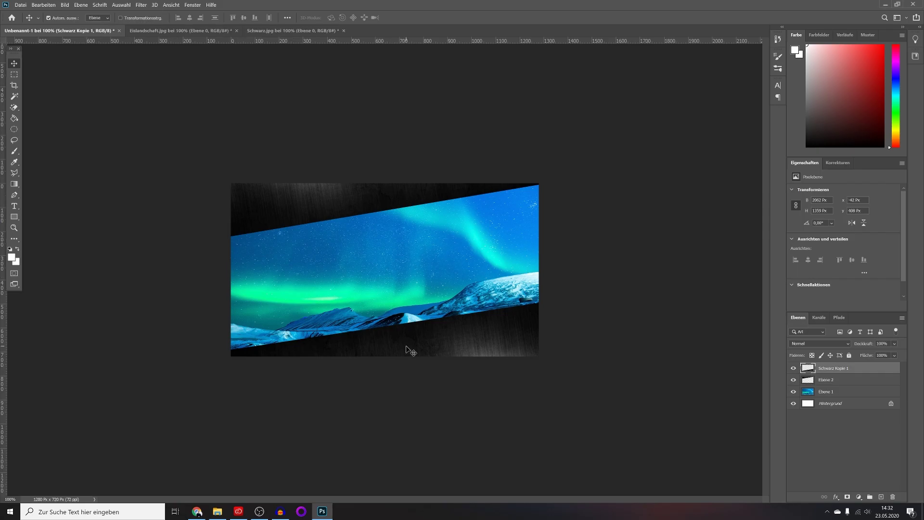
key("Down")
key("Down")
key("Down")
key("Down")
key("Down")
key("Down")
key("Down")
key("Down")
key("Down")
key("Down")
key("Down")
key("Down")
key("Down")
key("Down")
key("Down")
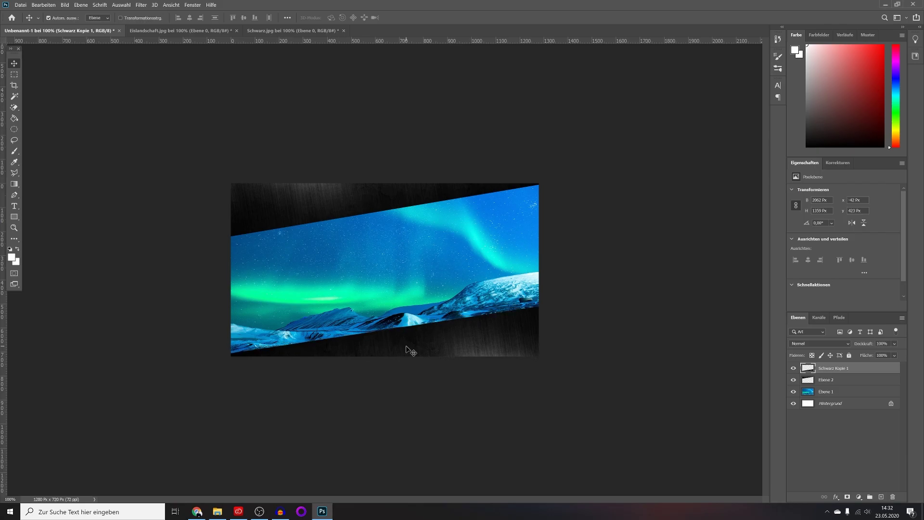
key("Down")
key("Down")
key("Down")
key("Down")
key("Down")
key("Down")
key("Down")
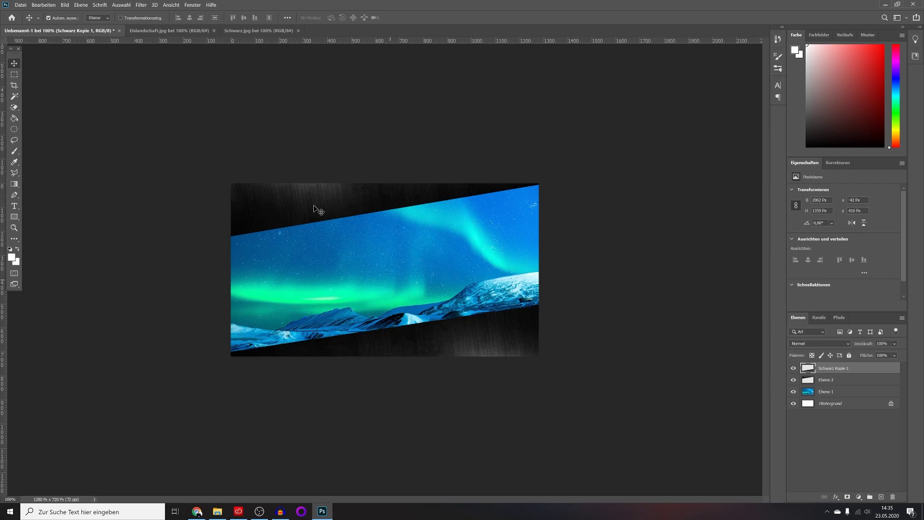
Step: Open the AIO.jpg cooler photo via File > Open
left_click(20, 5)
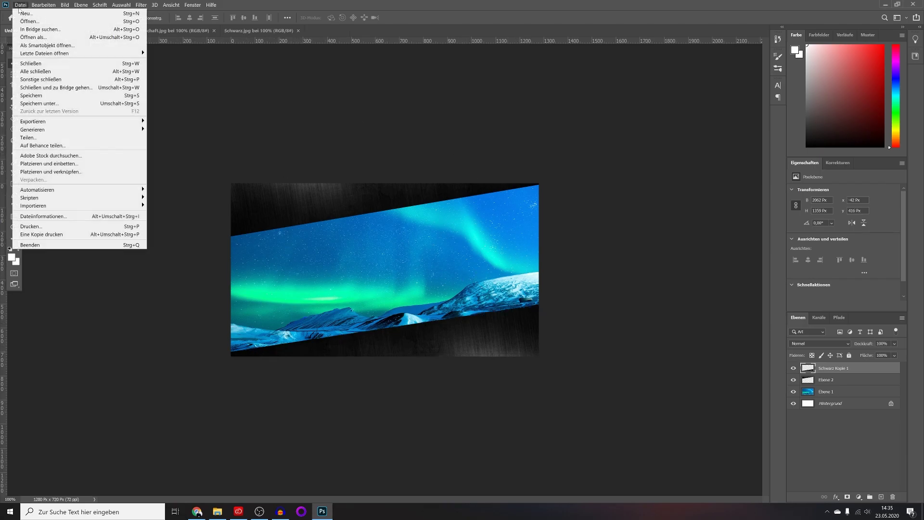
left_click(33, 22)
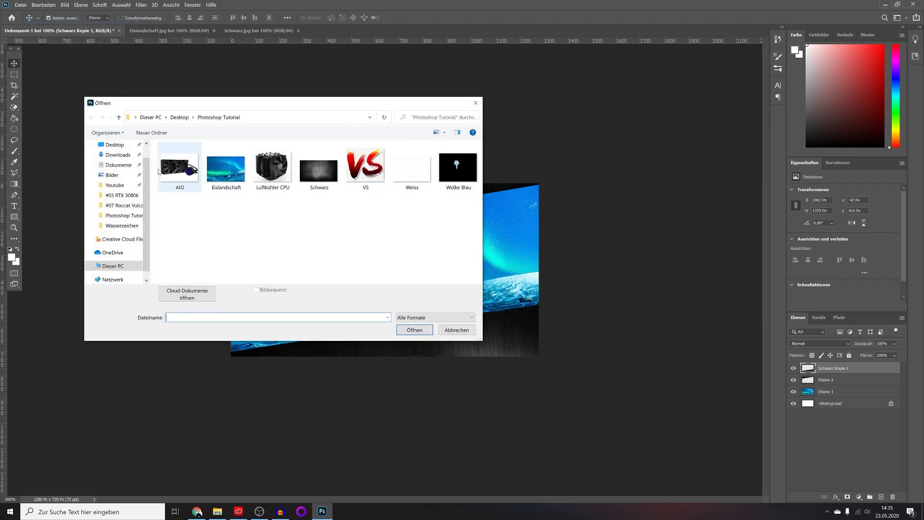
left_click(172, 169)
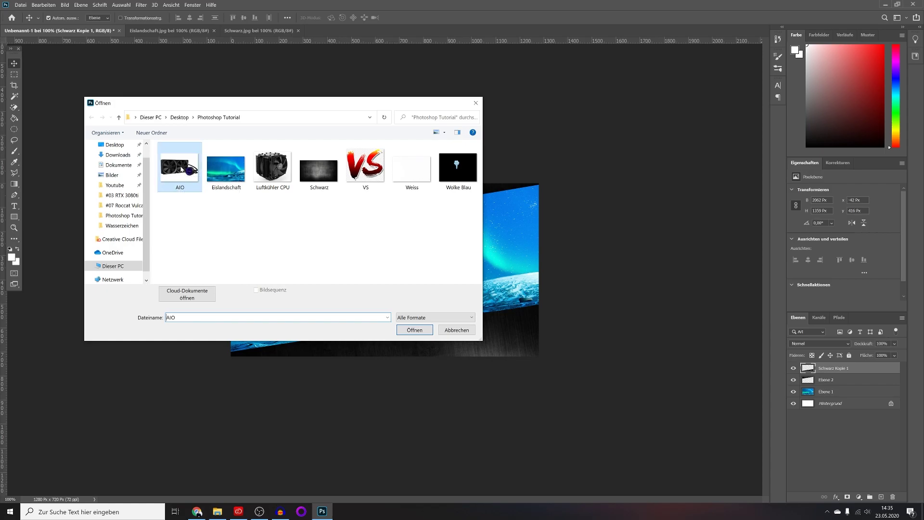
left_click(412, 331)
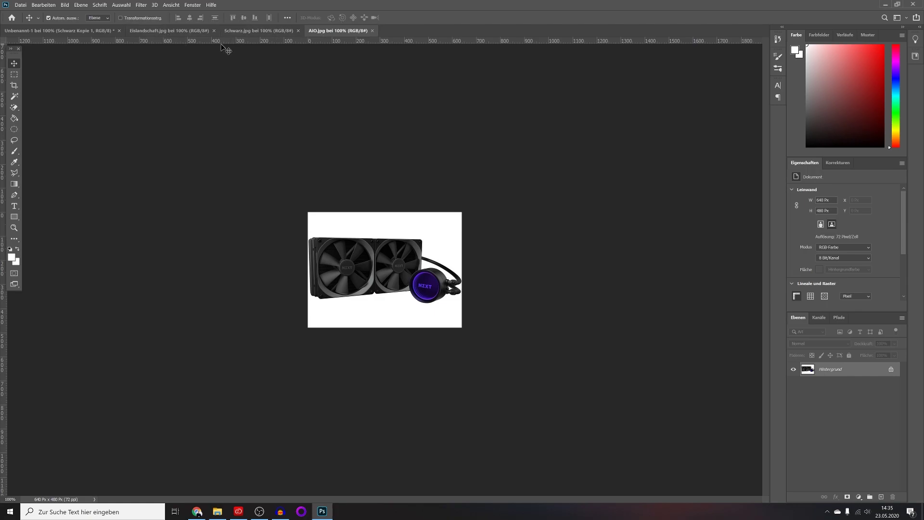
Step: Close the Schwarz.jpg and Eislandschaft.jpg tabs and bring AIO.jpg to the front
left_click(283, 33)
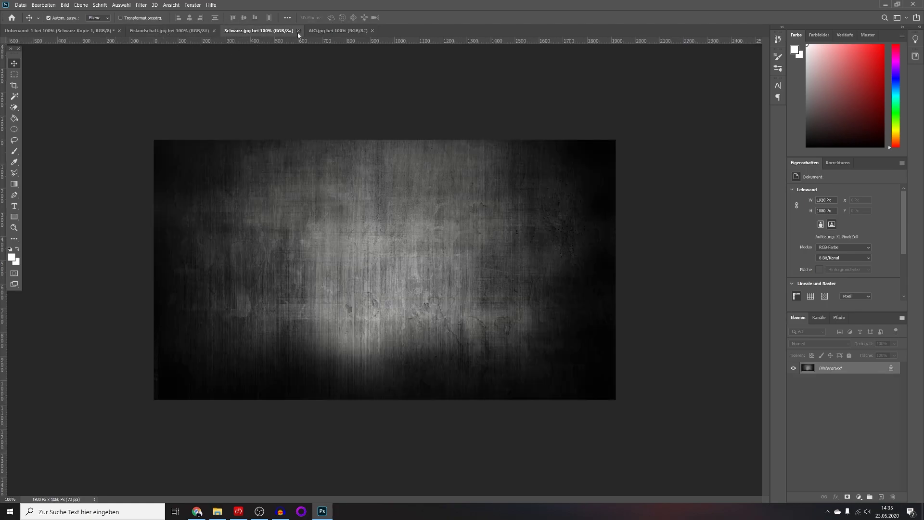
left_click(298, 31)
left_click(206, 34)
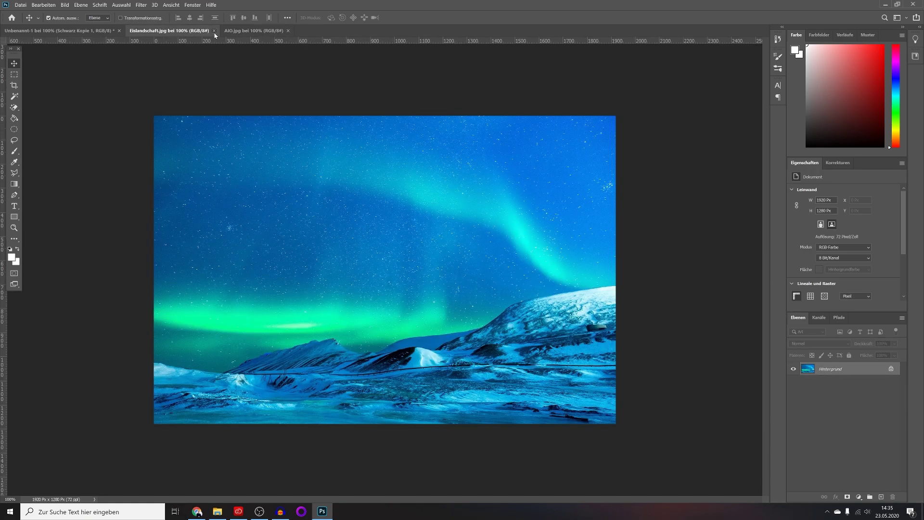
left_click(214, 31)
left_click(103, 32)
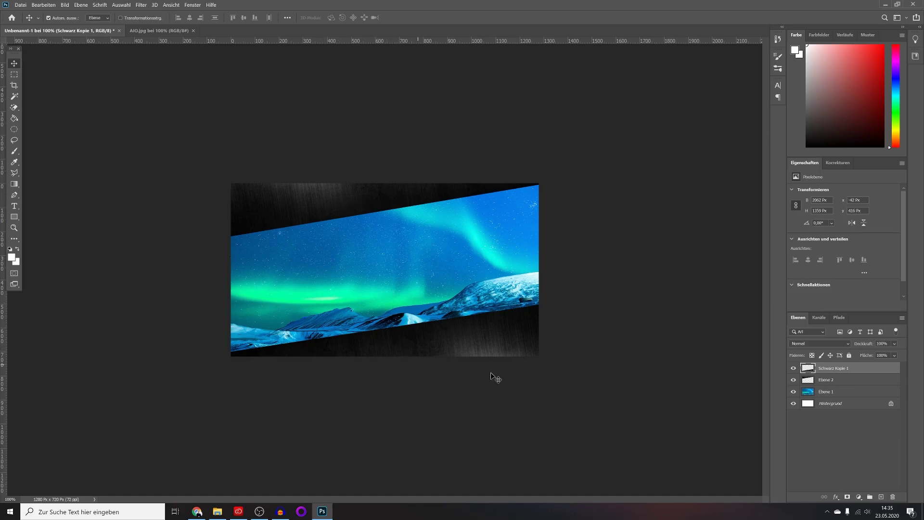
left_click(148, 31)
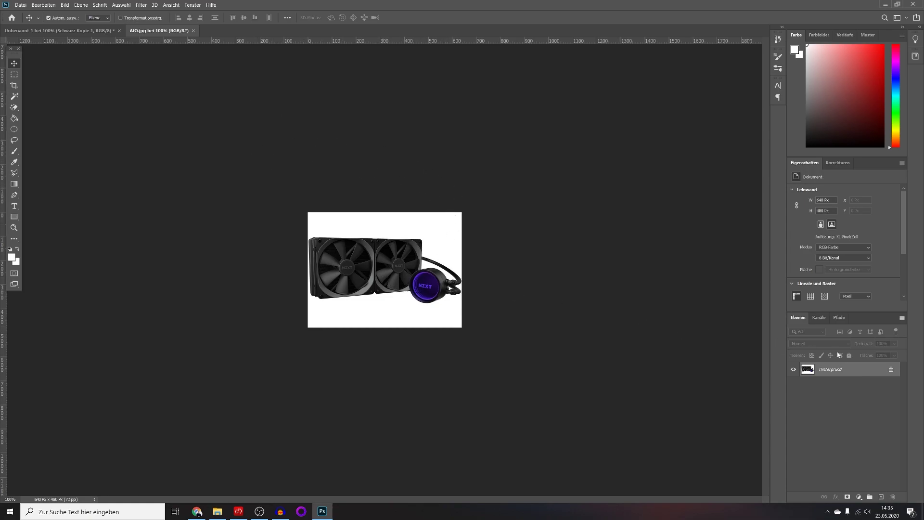
Step: Drag the AIO cooler image onto the Unbenannt-1 thumbnail as new layer Ebene 3
left_click(891, 370)
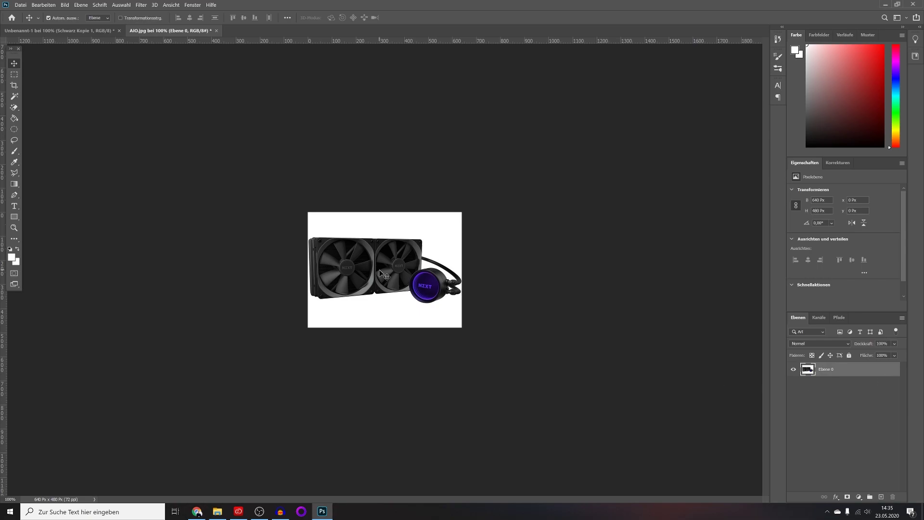
mouse_move(338, 236)
left_mouse_down()
mouse_move(324, 208)
mouse_move(373, 276)
left_mouse_up()
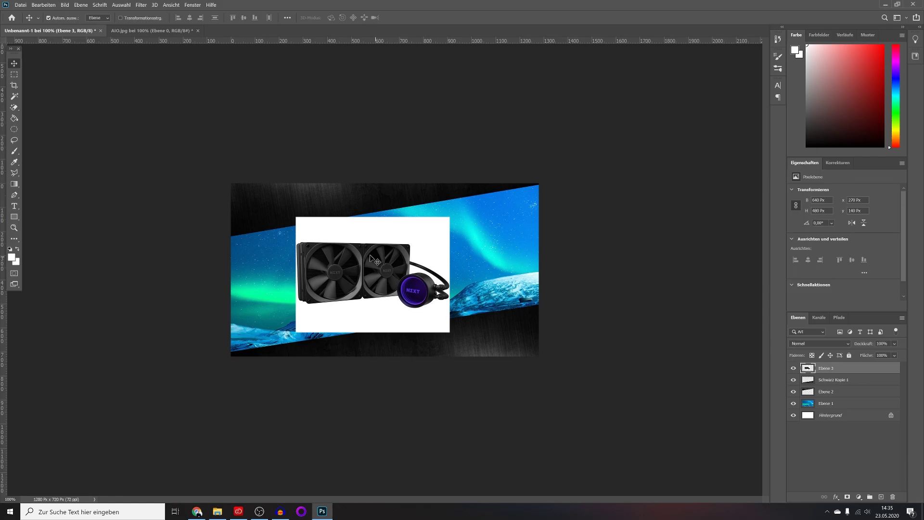
Step: Erase the cooler's white background with the Magic Eraser, including gaps by the tube and connectors
left_click(15, 107)
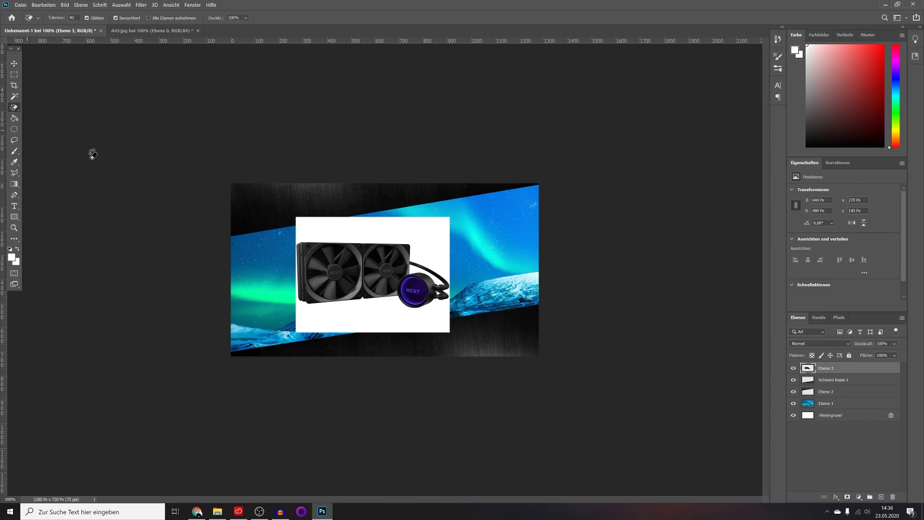
left_click(380, 226)
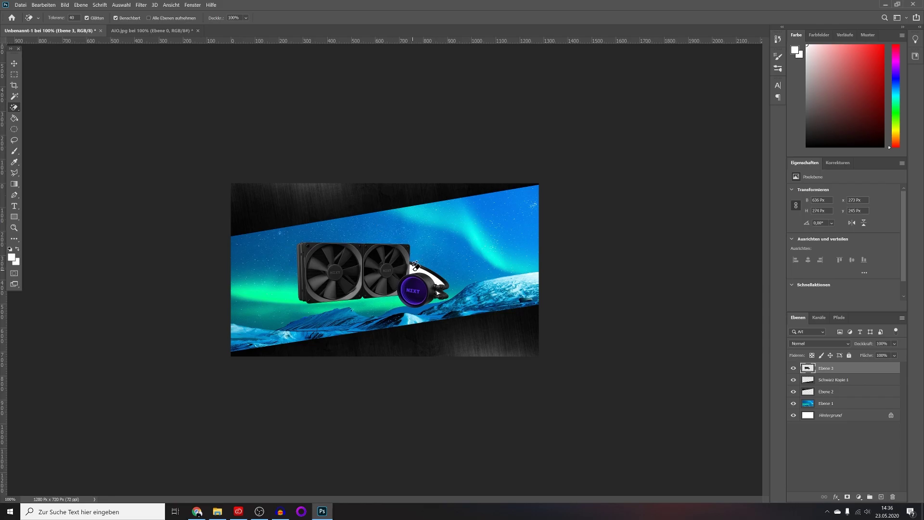
left_click(415, 265)
scroll(440, 297, "up", 2)
scroll(440, 298, "up", 2)
scroll(499, 329, "up", 2)
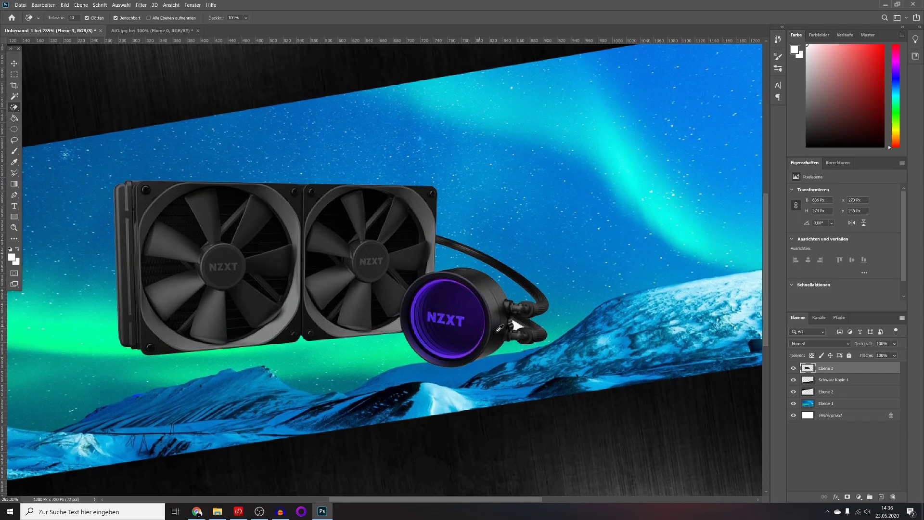
scroll(500, 329, "up", 3)
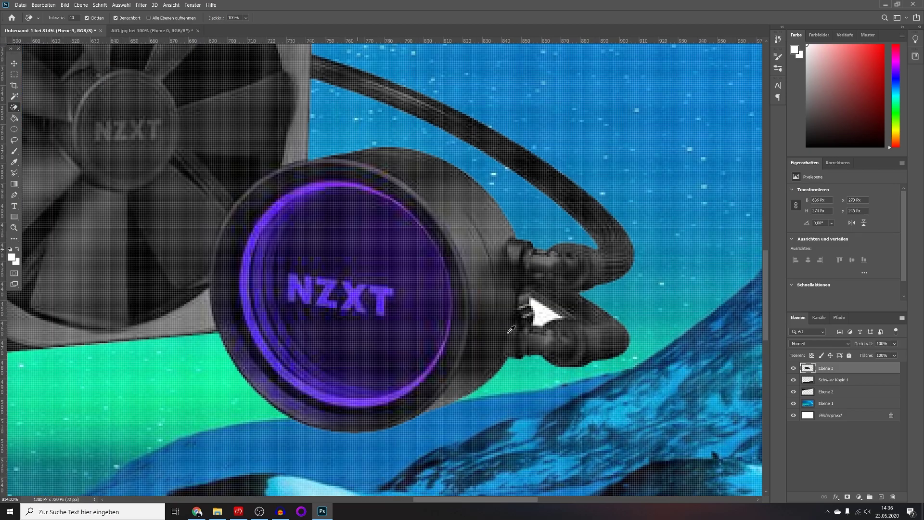
left_click(544, 308)
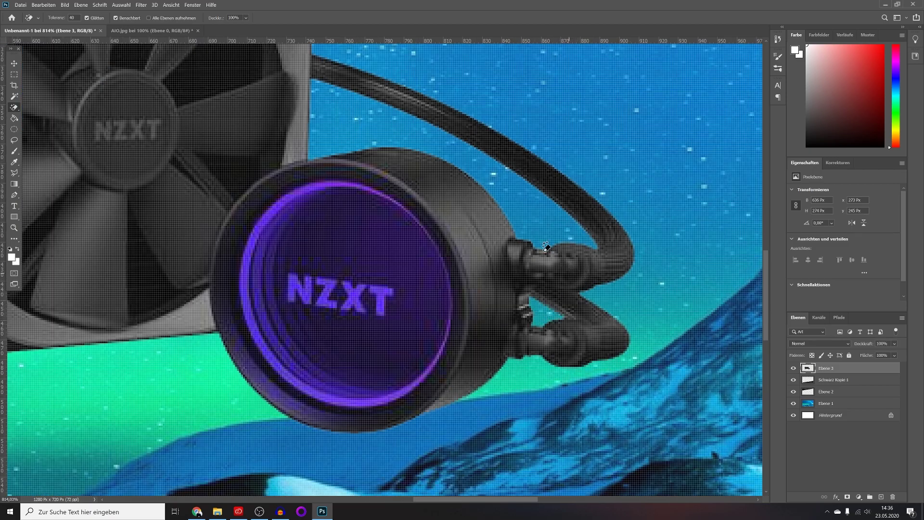
scroll(184, 188, "down", 3)
scroll(184, 189, "down", 1)
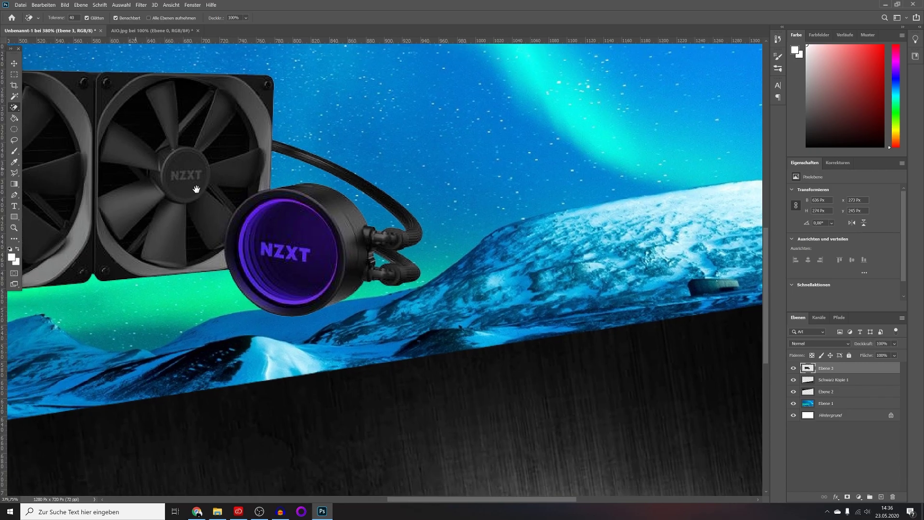
Step: Move the cut-out cooler right of center on the aurora band
left_click_drag(136, 169, 350, 228)
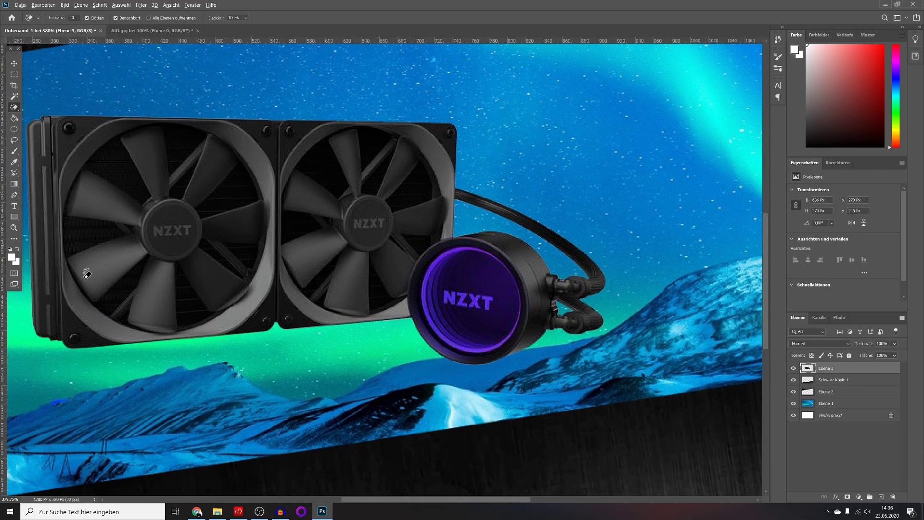
scroll(250, 246, "down", 3)
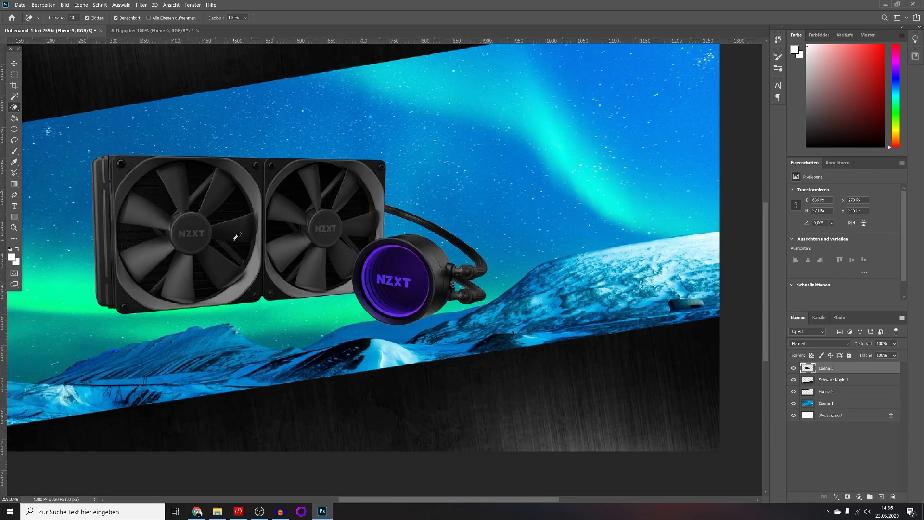
scroll(237, 236, "down", 1)
left_click(14, 63)
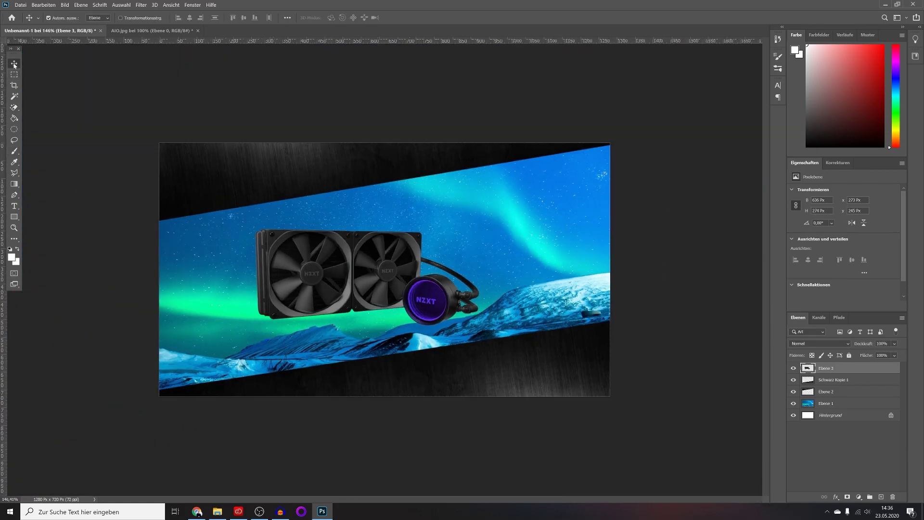
mouse_move(344, 268)
left_mouse_down()
mouse_move(461, 273)
mouse_move(474, 250)
left_mouse_up()
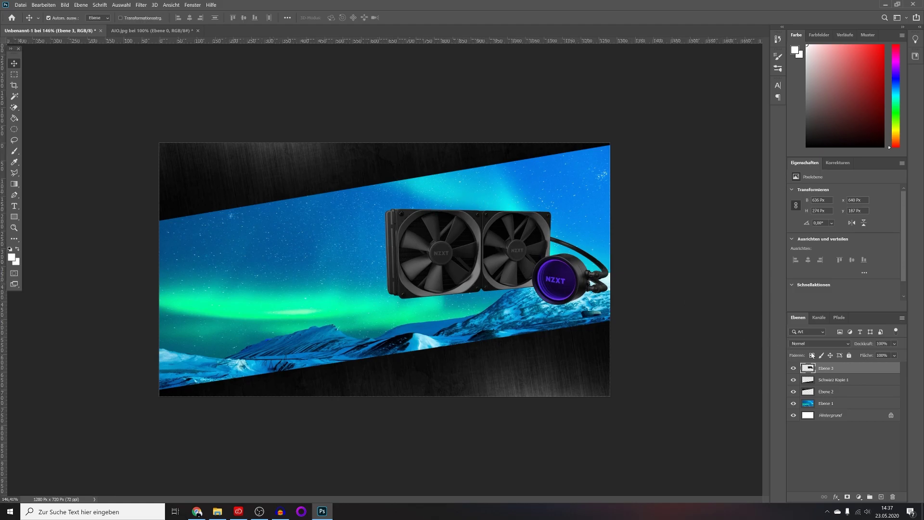
Step: Add an outer glow to the cooler with lower opacity and wide spread, and shift the cooler 45 px
right_click(831, 370)
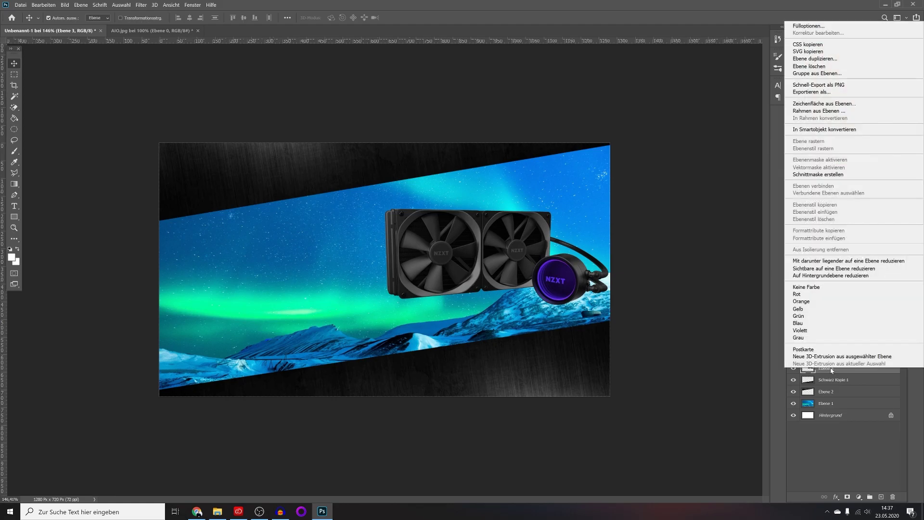
left_click(809, 26)
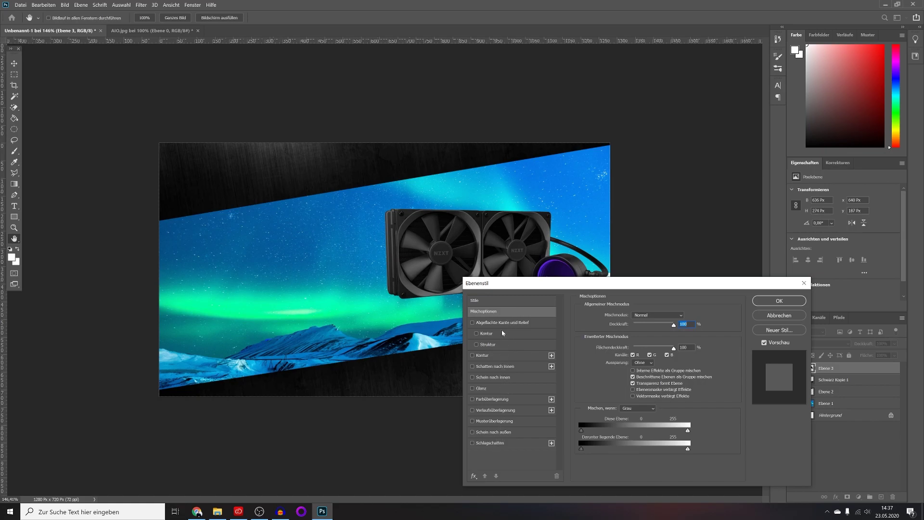
left_click(483, 432)
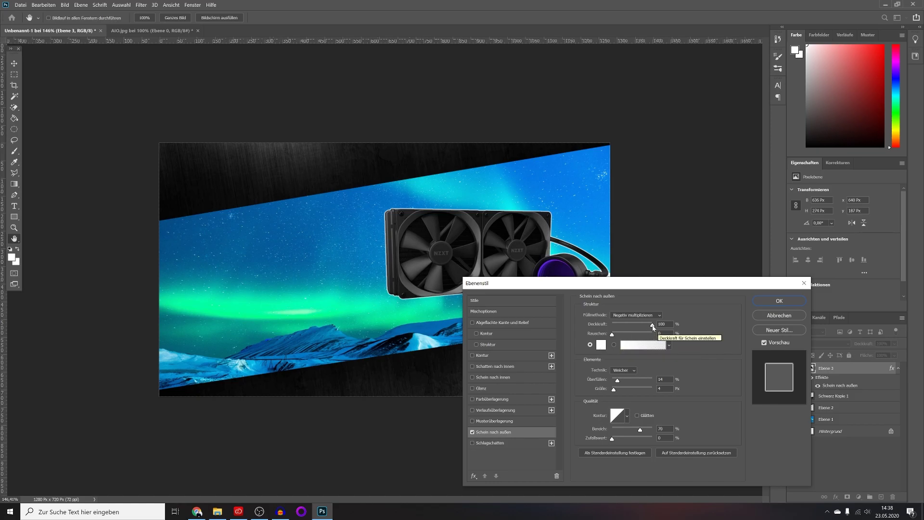
mouse_move(652, 325)
left_mouse_down()
mouse_move(596, 331)
mouse_move(654, 327)
left_mouse_up()
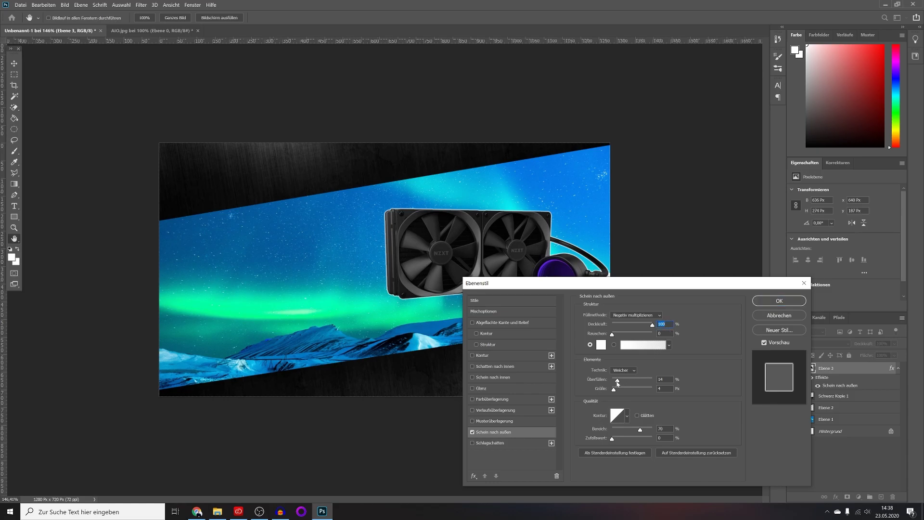
left_click_drag(617, 381, 658, 373)
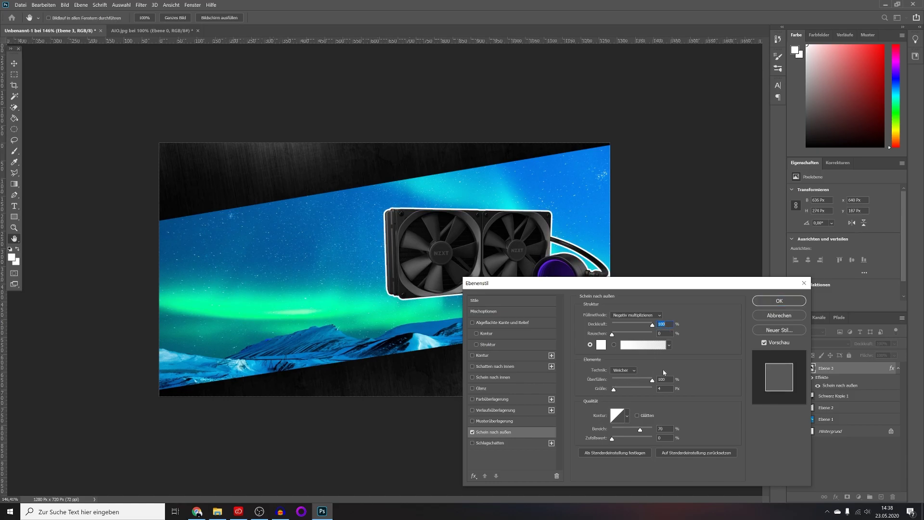
left_click_drag(662, 368, 653, 372)
left_click(772, 305)
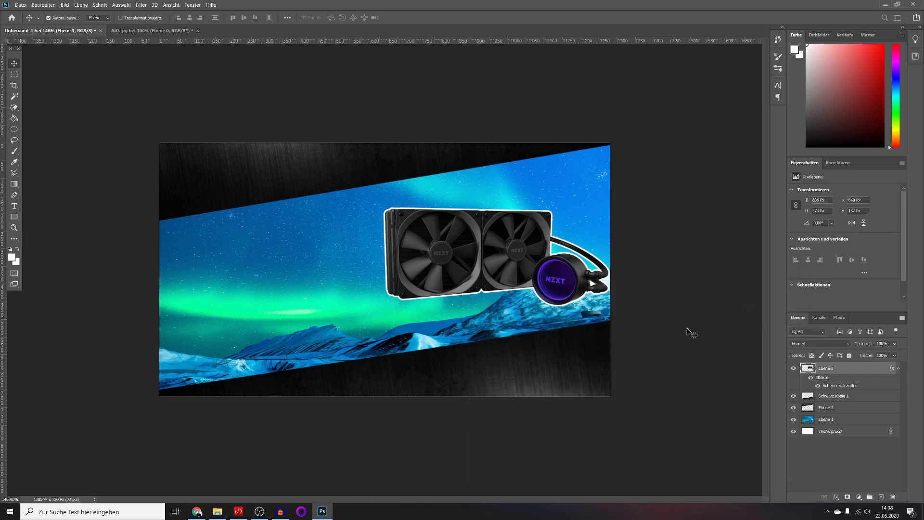
left_click_drag(487, 272, 487, 251)
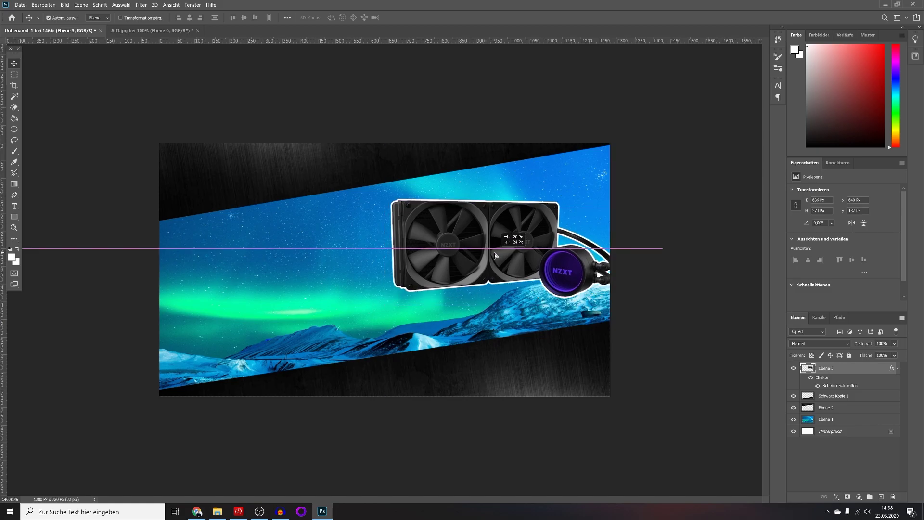
Step: Change the cooler's outer glow colour to red
right_click(838, 369)
left_click(732, 156)
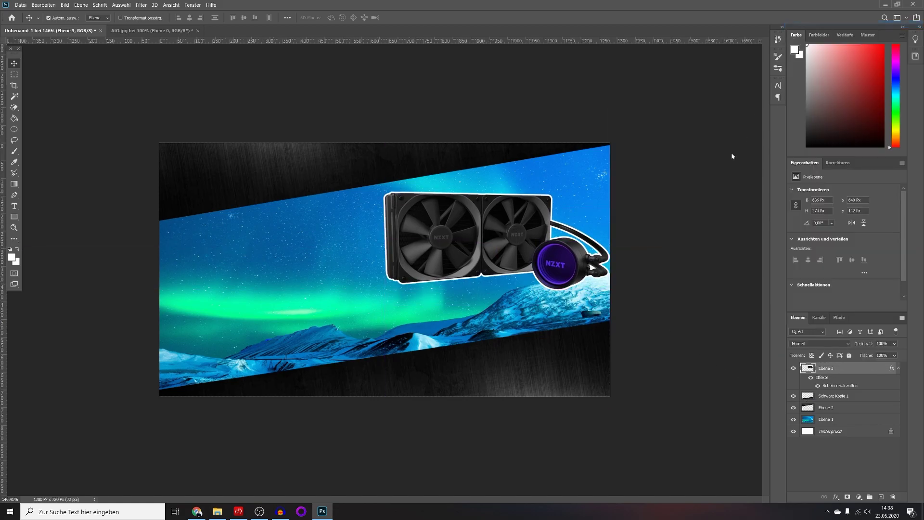
left_click(494, 433)
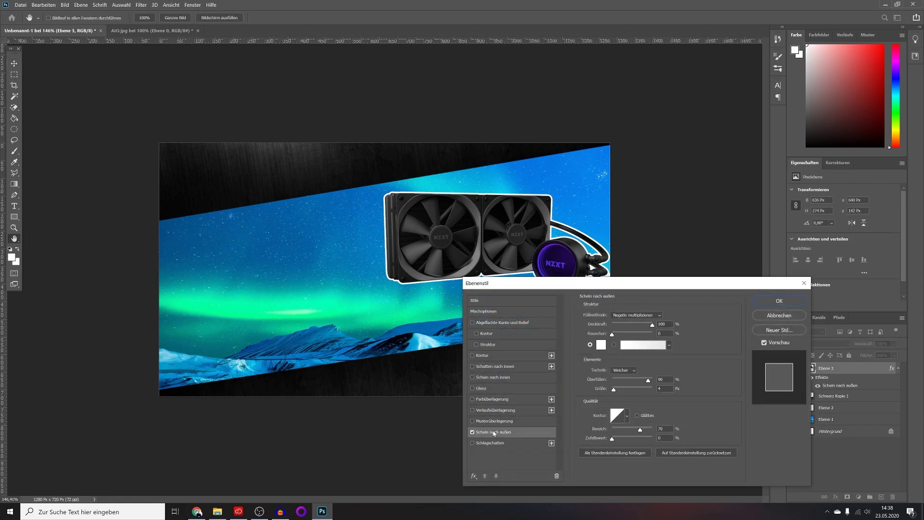
left_click(602, 345)
left_click_drag(248, 107, 283, 53)
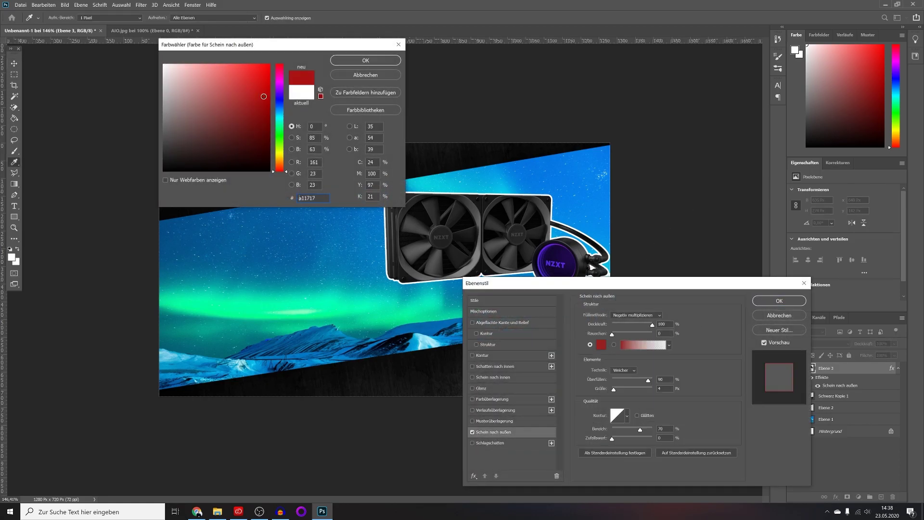
left_click(365, 60)
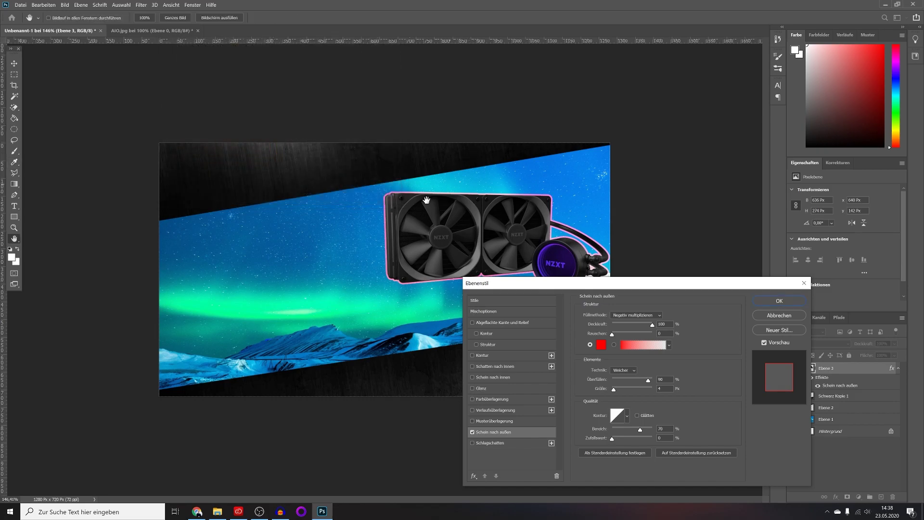
left_click(780, 300)
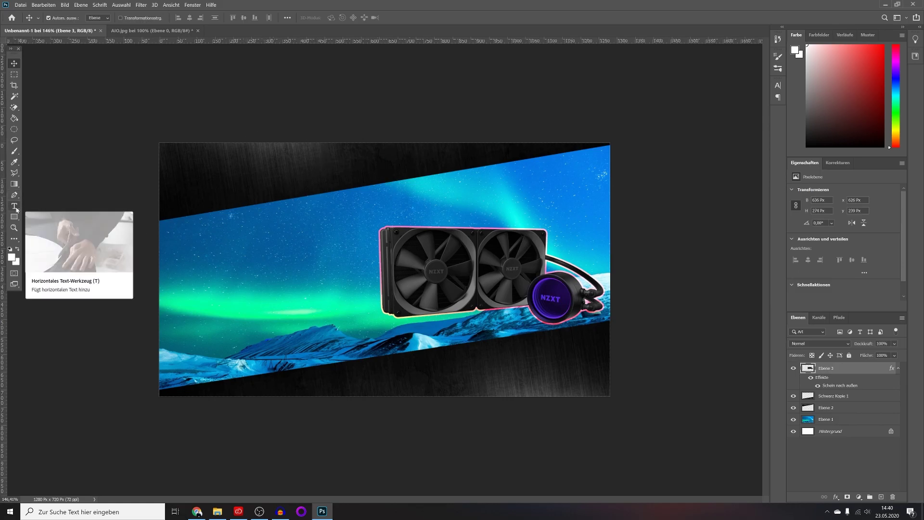
Step: Add the white Impact headline 'Wasserkühlung' in the upper-left dark band
left_click(14, 206)
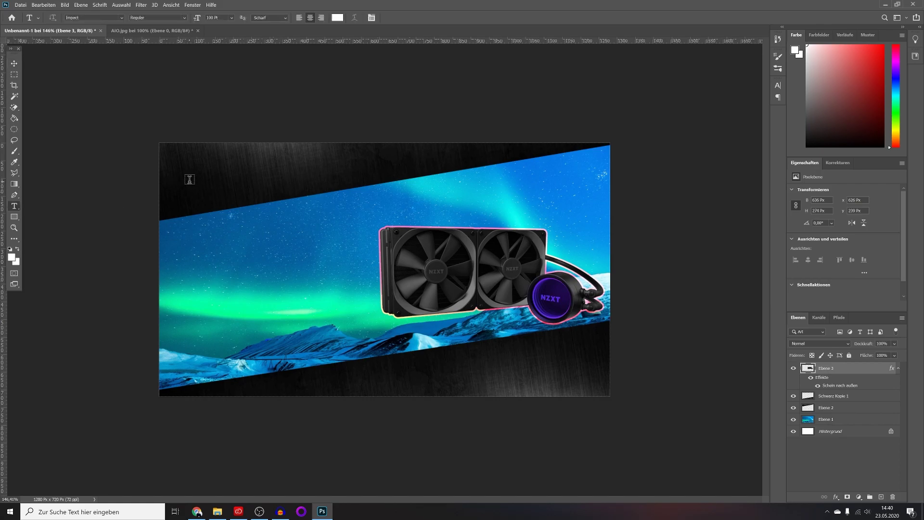
left_click_drag(187, 177, 565, 235)
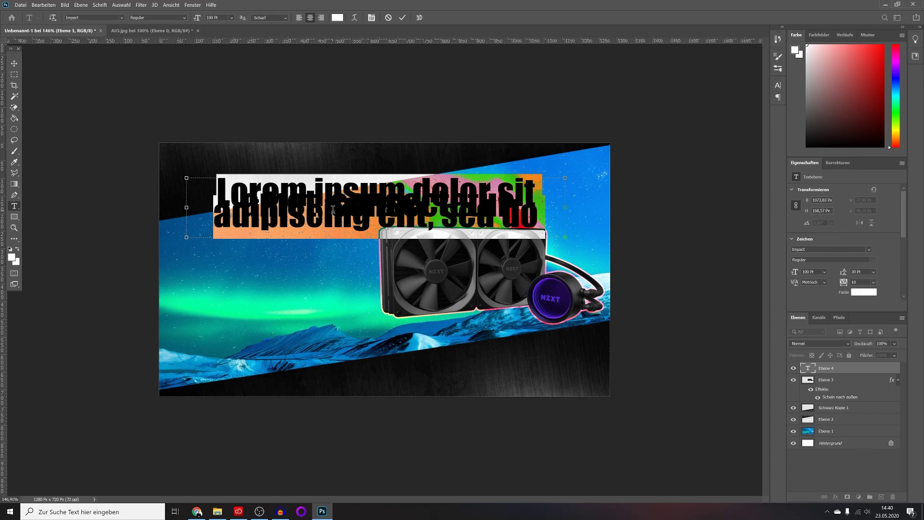
key("BackSpace")
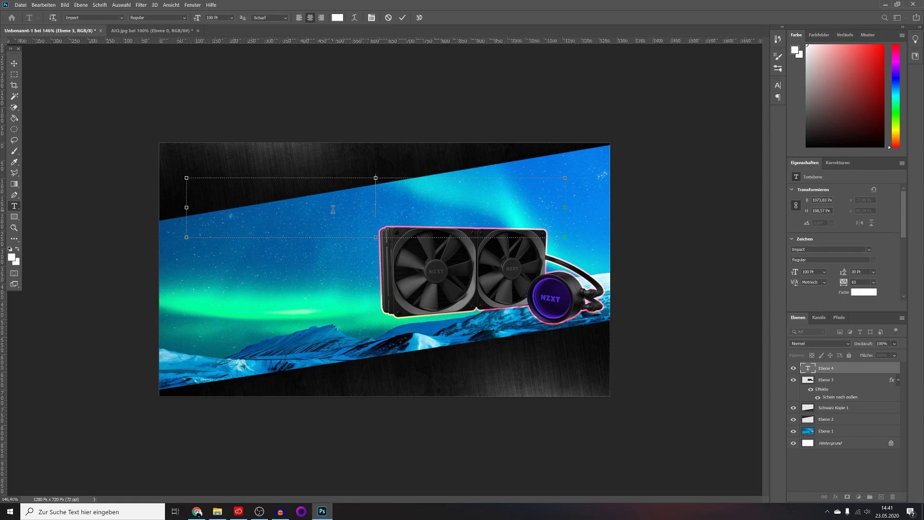
type("Wasserkü")
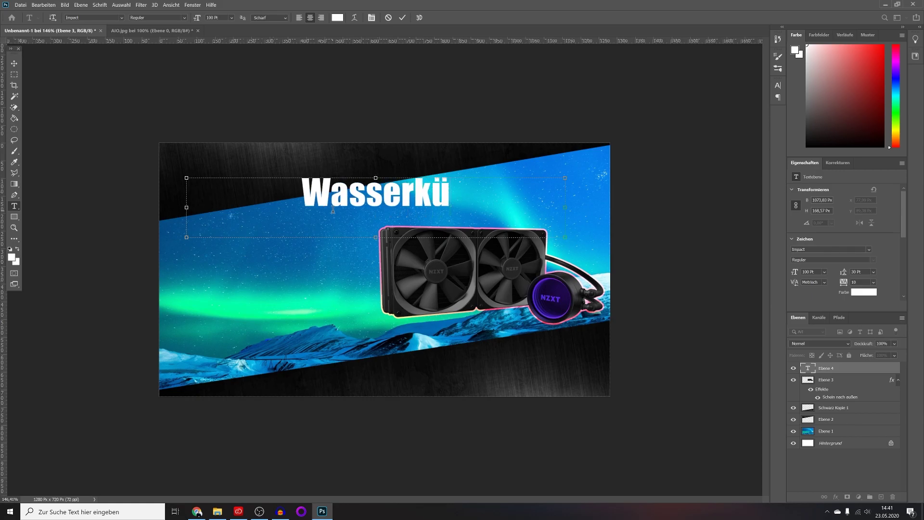
type("hlung")
key("ctrl+Return")
mouse_move(366, 194)
left_mouse_down()
mouse_move(292, 183)
mouse_move(347, 194)
left_mouse_up()
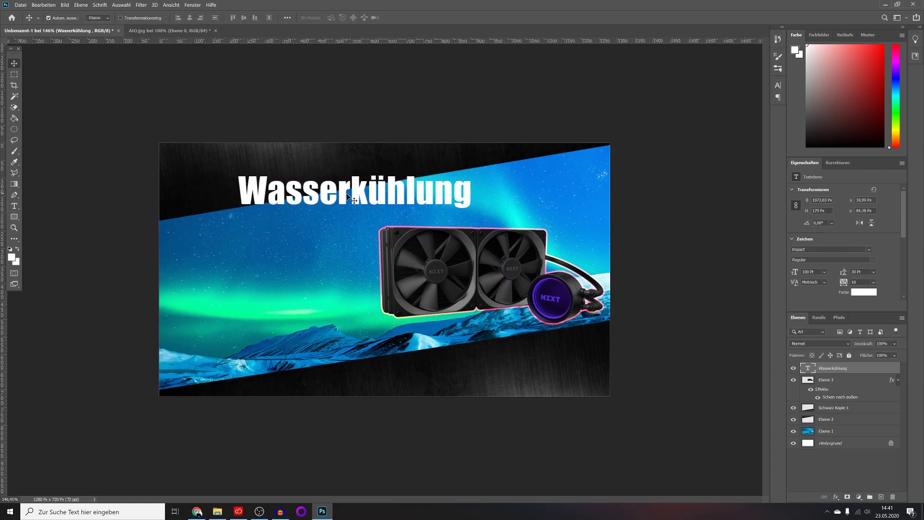
mouse_move(366, 195)
left_mouse_down()
mouse_move(390, 202)
mouse_move(307, 184)
left_mouse_up()
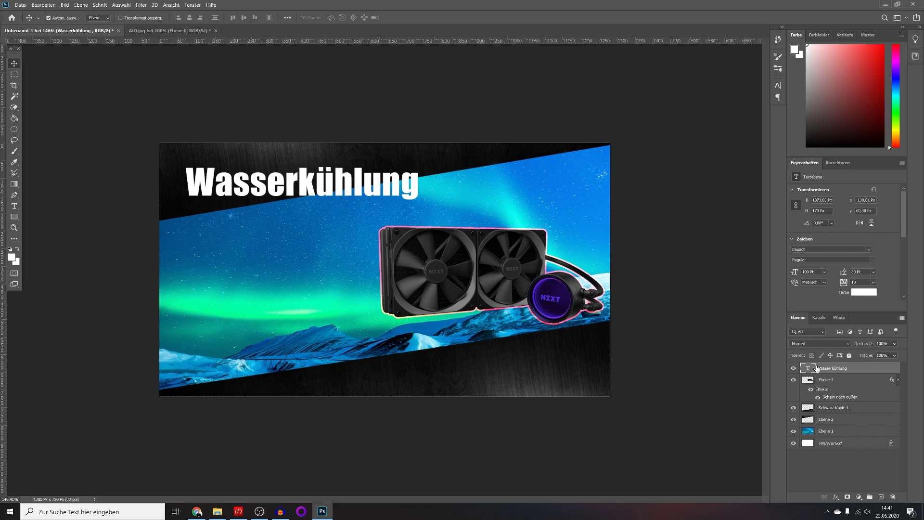
Step: Duplicate the Wasserkühlung text layer and place the copy just below the original
right_click(831, 371)
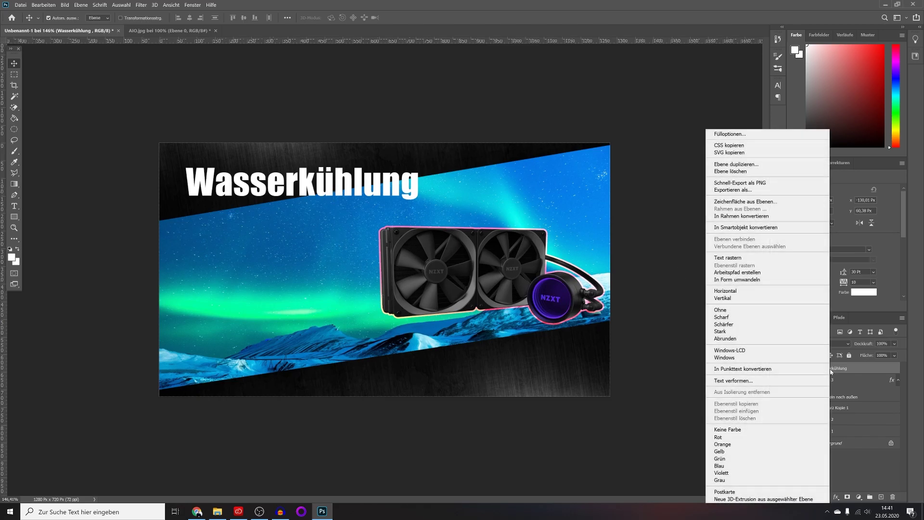
left_click(754, 165)
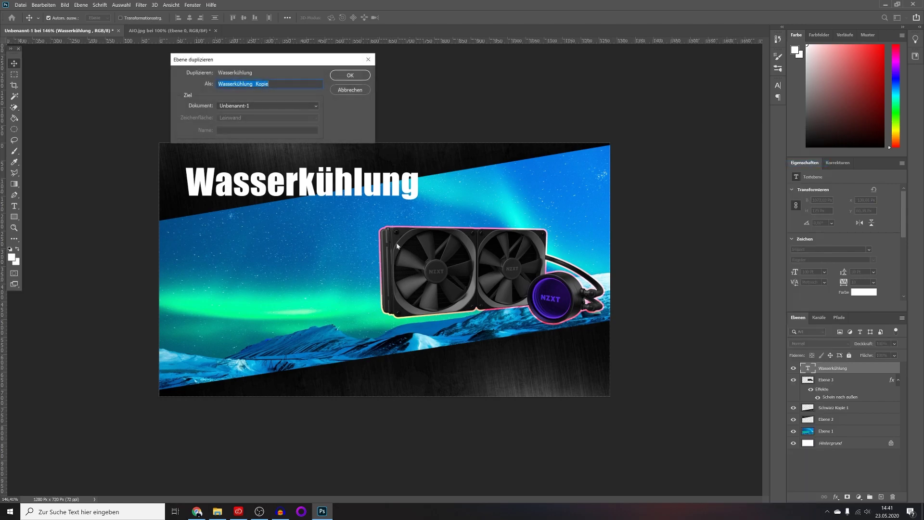
left_click(349, 76)
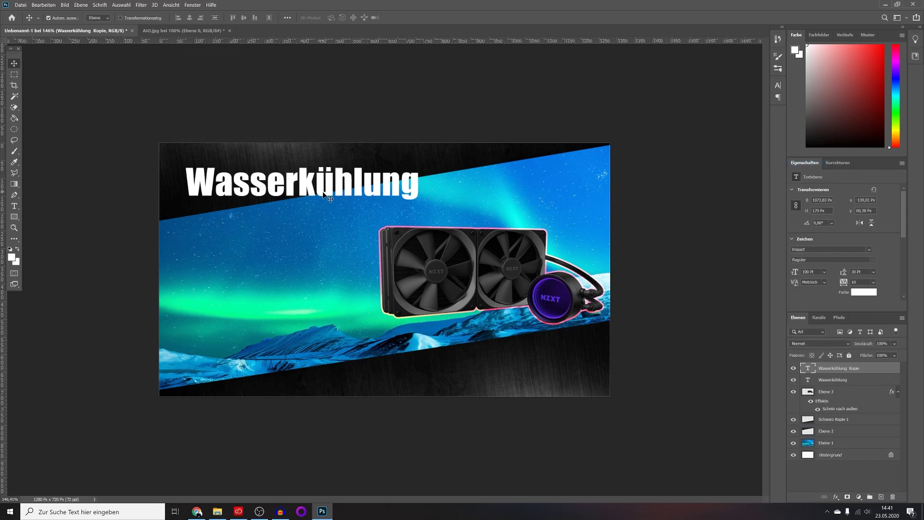
left_click_drag(328, 195, 328, 197)
left_click_drag(327, 229, 328, 237)
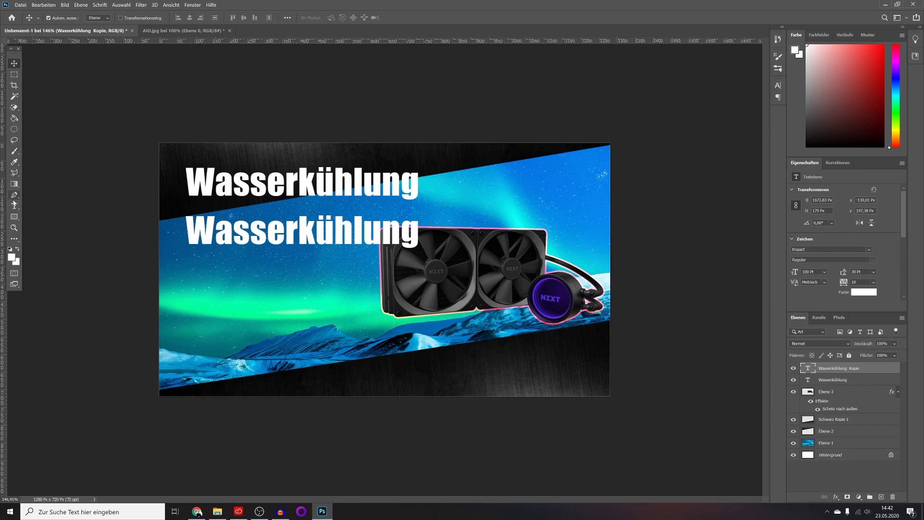
Step: Change the copy's text to 'Review' and left-align it with the headline
left_click(14, 206)
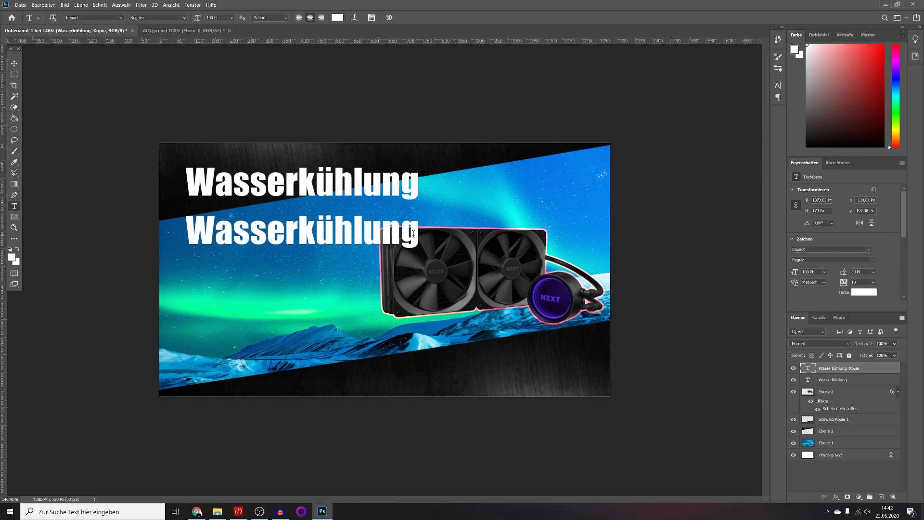
left_click(412, 233)
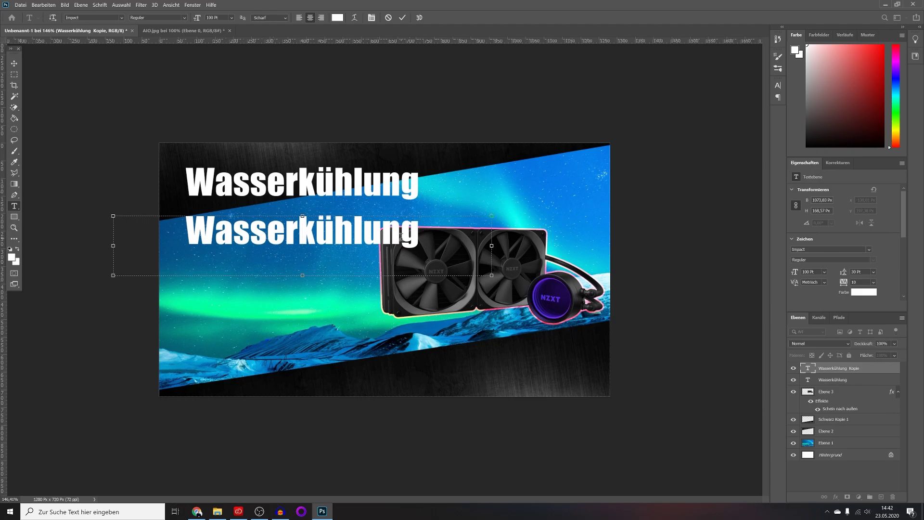
key("BackSpace")
key("BackSpace")
key("BackSpace")
key("BackSpace")
key("BackSpace")
key("BackSpace")
key("BackSpace")
key("BackSpace")
key("BackSpace")
key("BackSpace")
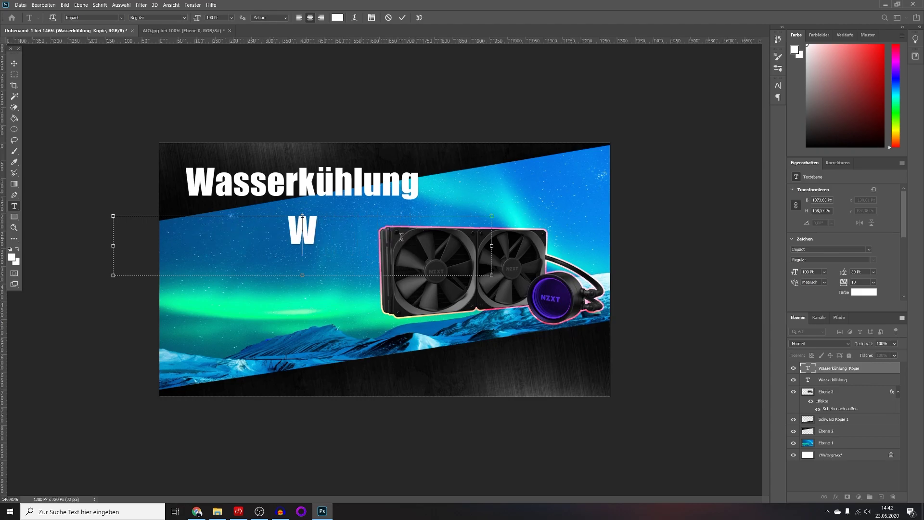
key("BackSpace")
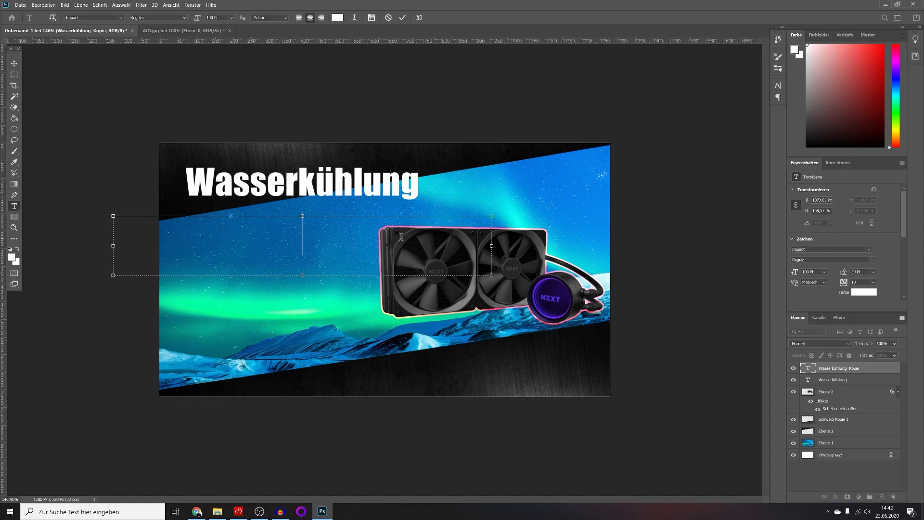
type("Review")
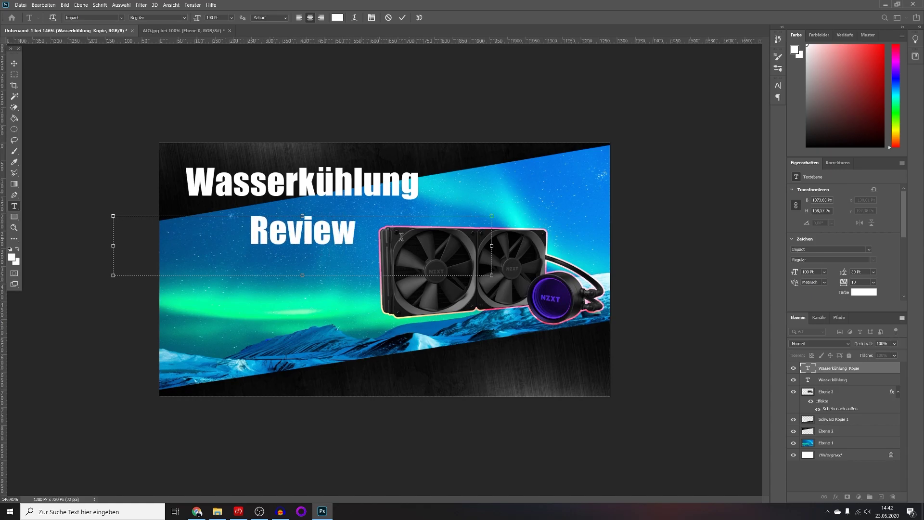
left_click(14, 63)
left_click_drag(287, 227, 224, 226)
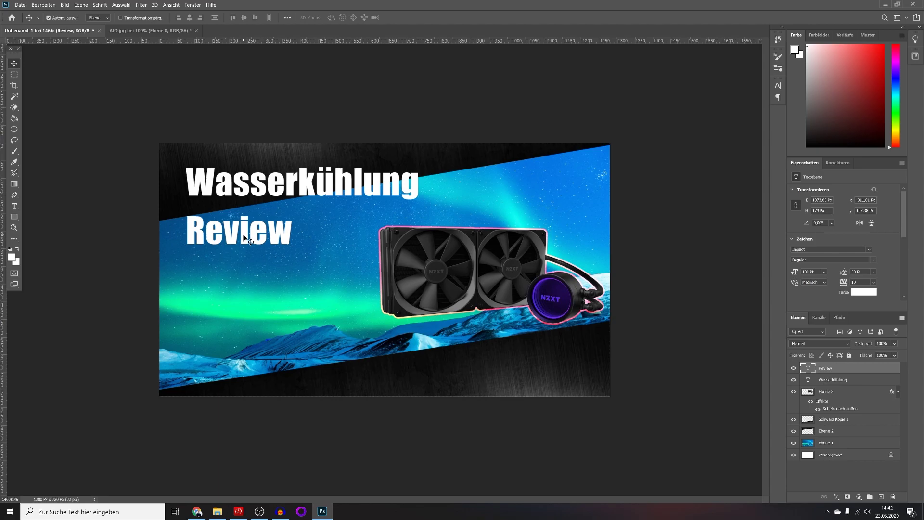
Step: Tilt the Wasserkühlung headline about -10.6° to follow the aurora band and reposition it
left_click_drag(247, 239, 374, 354)
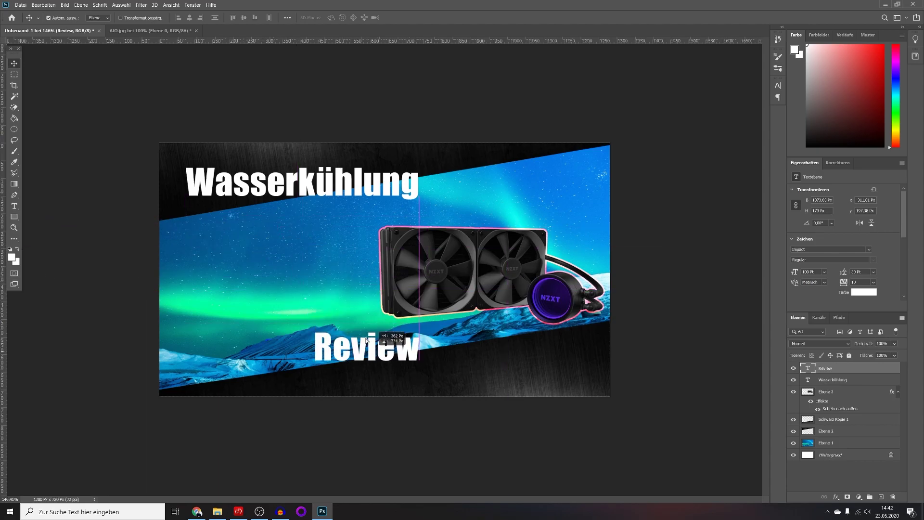
left_click_drag(307, 191, 308, 266)
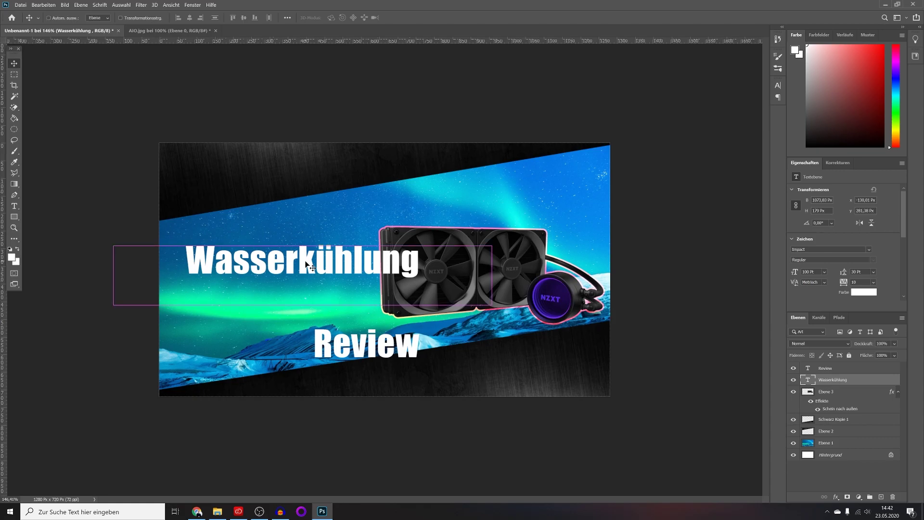
key("ctrl+t")
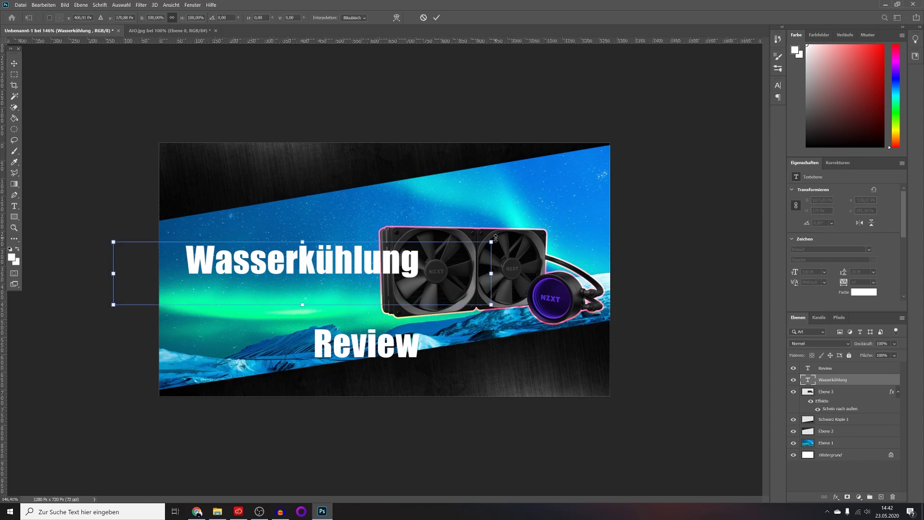
left_click_drag(502, 238, 495, 190)
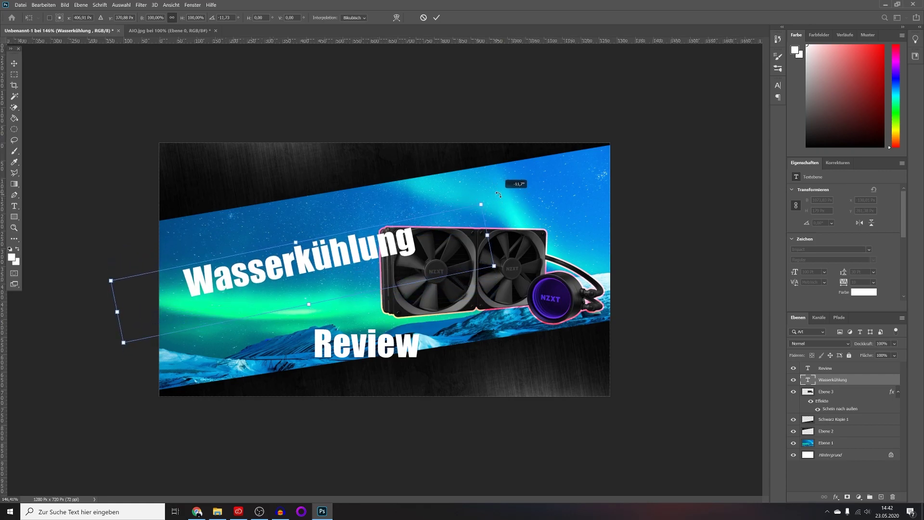
left_click_drag(496, 190, 495, 192)
left_click_drag(303, 272, 289, 225)
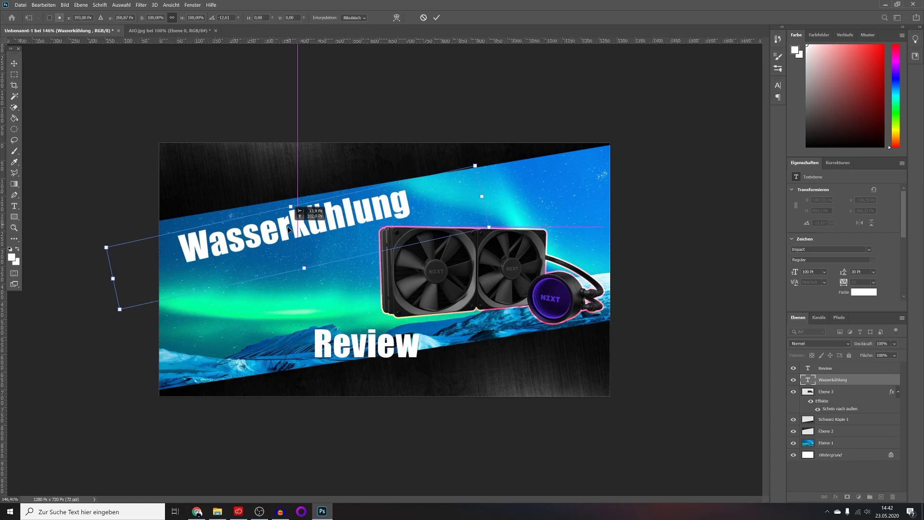
left_click_drag(288, 225, 289, 226)
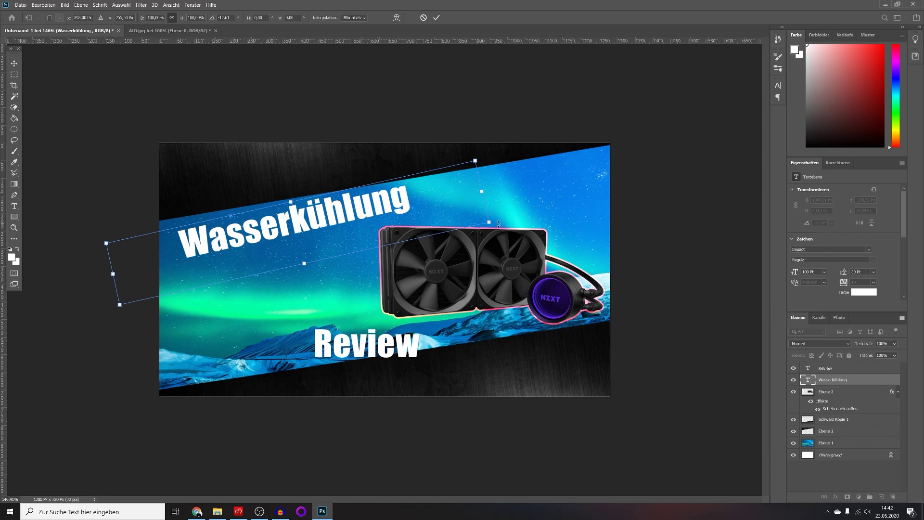
left_click_drag(498, 224, 498, 231)
key("Return")
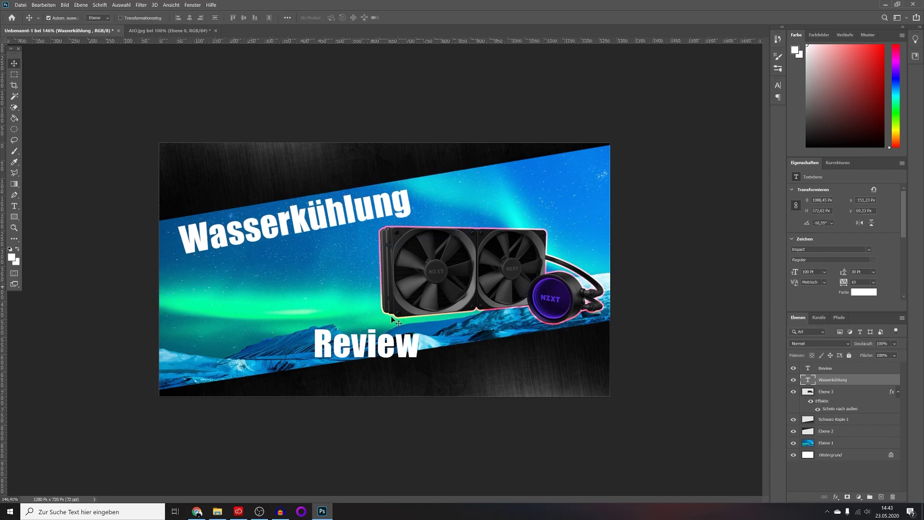
Step: Move Review beneath the tilted headline, then delete the Review text layer
mouse_move(367, 347)
left_mouse_down()
mouse_move(288, 300)
mouse_move(220, 276)
left_mouse_up()
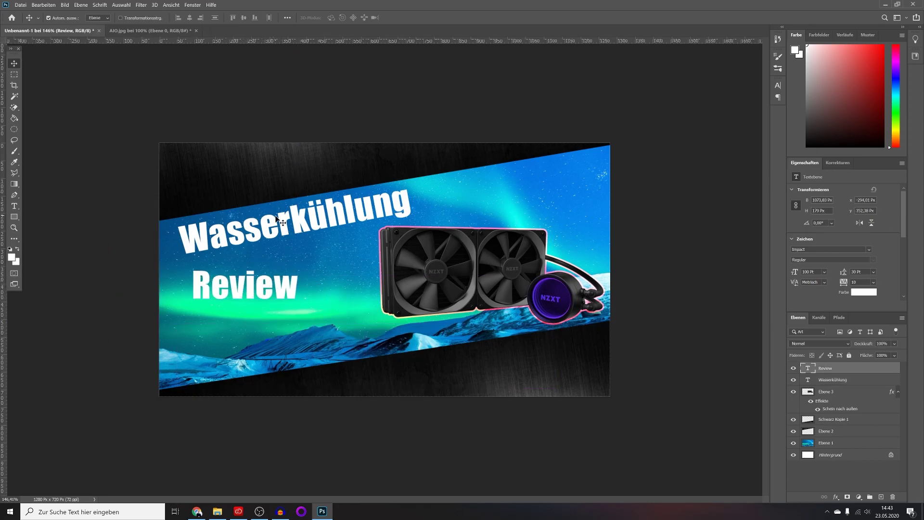
left_click(273, 224)
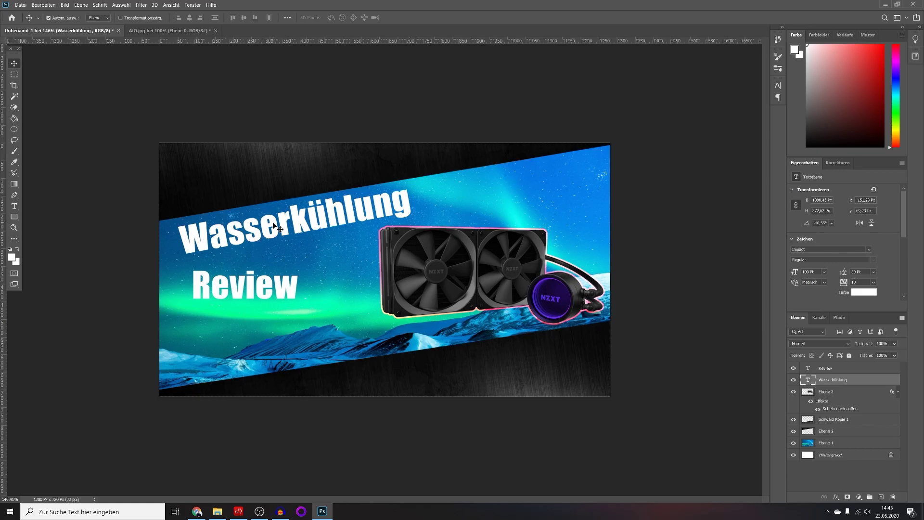
left_click(265, 293)
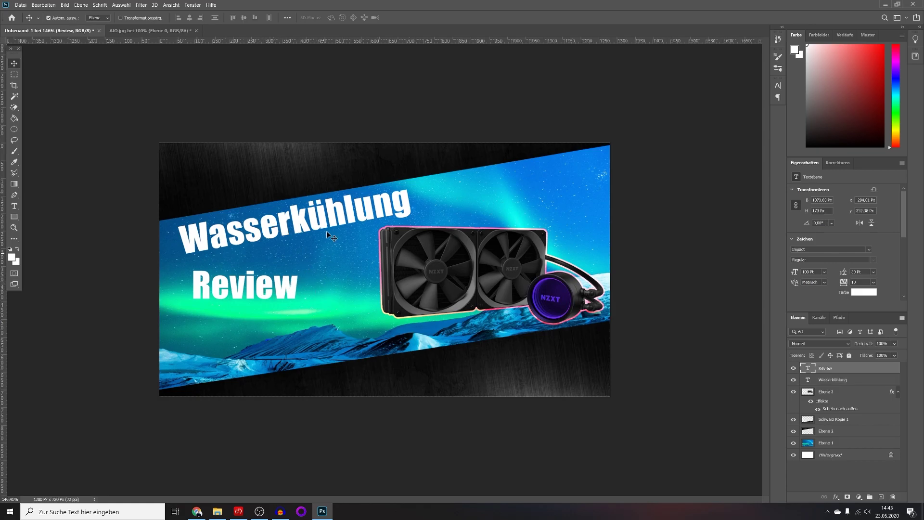
left_click(315, 222)
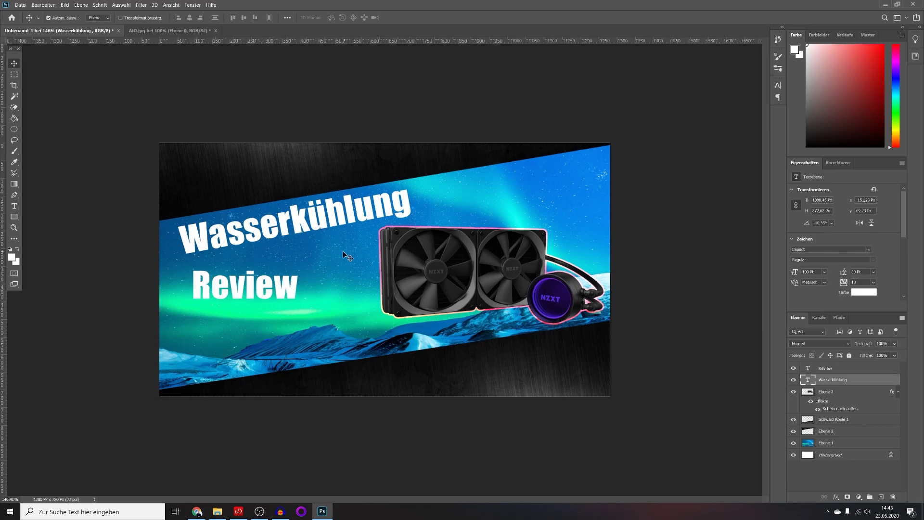
left_click(269, 295)
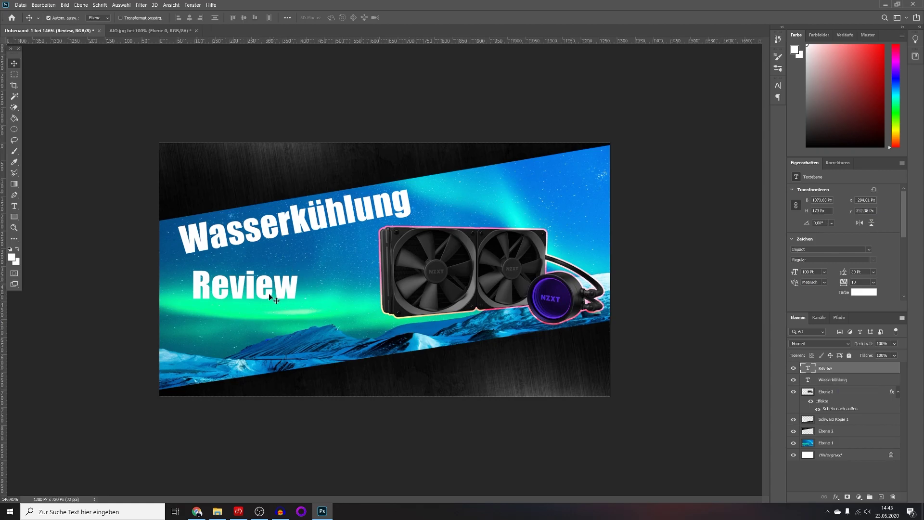
key("Delete")
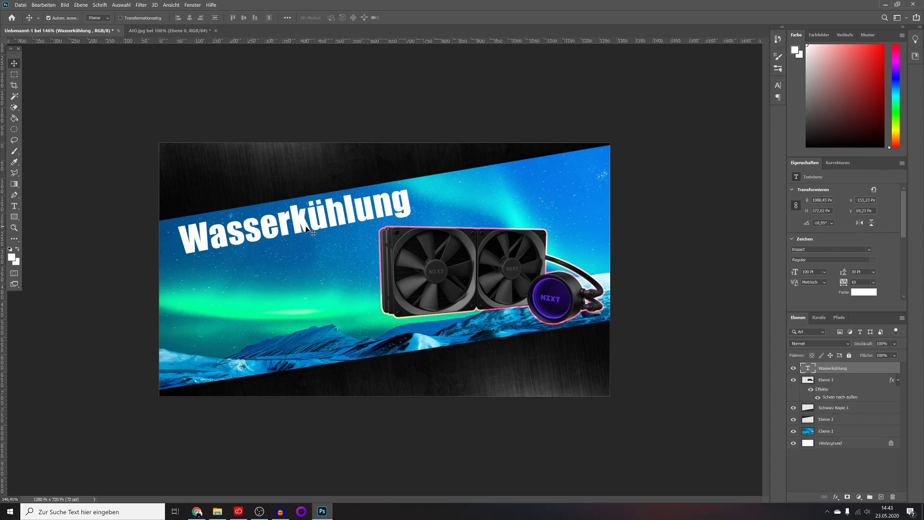
Step: Duplicate the tilted Wasserkühlung layer and move the copy down below the original
right_click(829, 369)
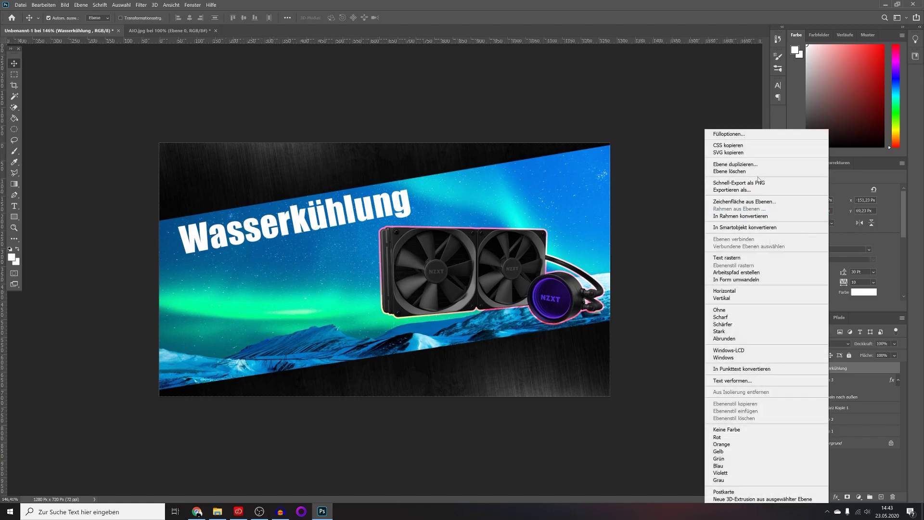
left_click(753, 166)
left_click(354, 77)
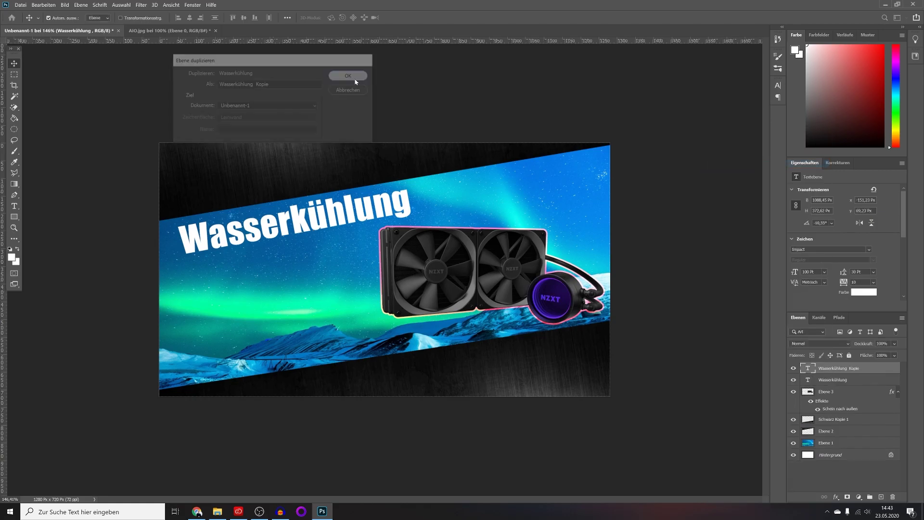
left_click_drag(368, 132, 367, 160)
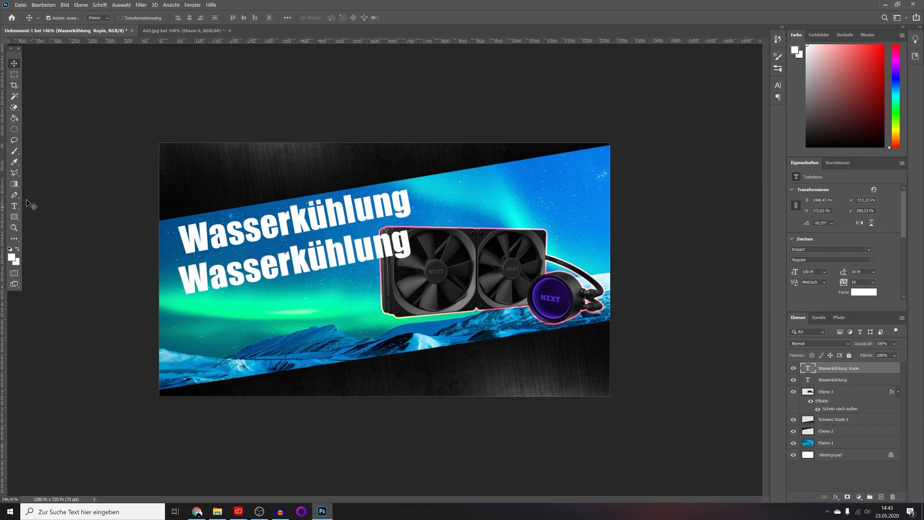
Step: Retype the headline copy as 'Review' under Wasserkühlung and nudge the cooler slightly right
left_click(15, 206)
left_click(409, 244)
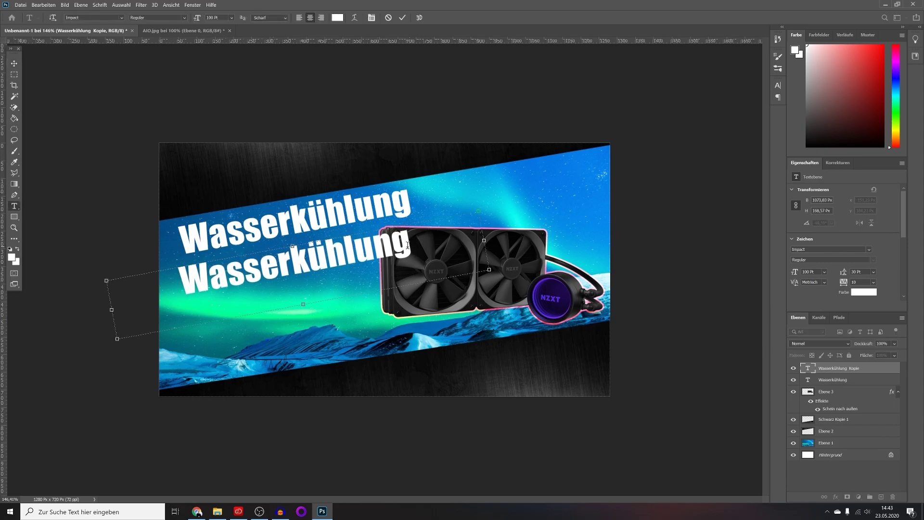
key("ctrl+a")
type("Review")
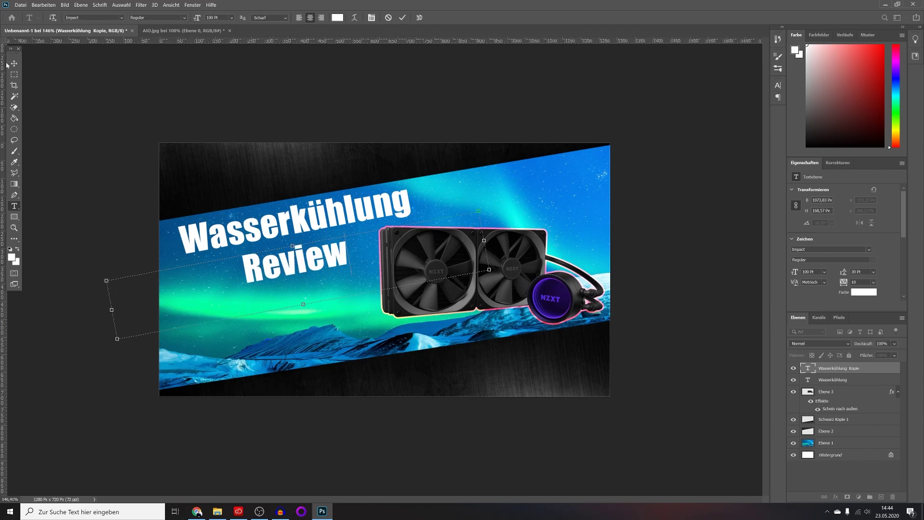
left_click(20, 67)
left_click_drag(296, 266, 241, 281)
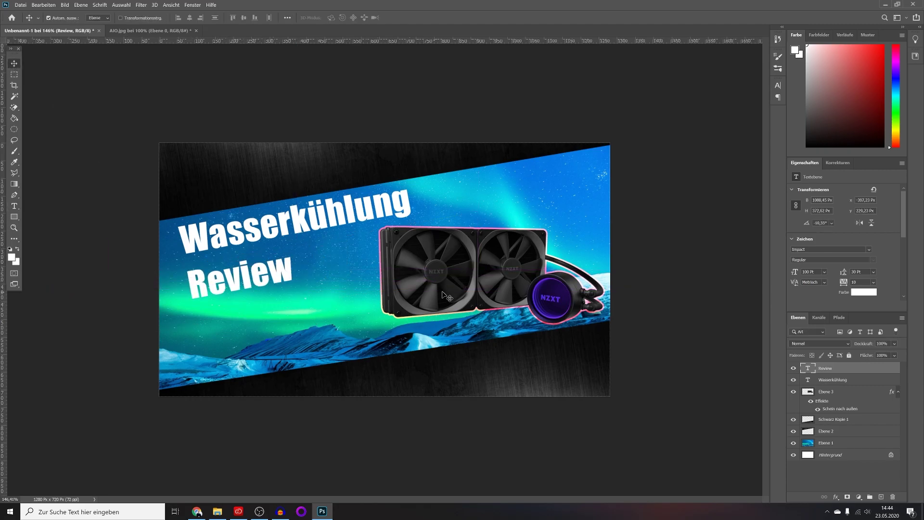
mouse_move(448, 276)
left_mouse_down()
mouse_move(463, 276)
mouse_move(452, 281)
left_mouse_up()
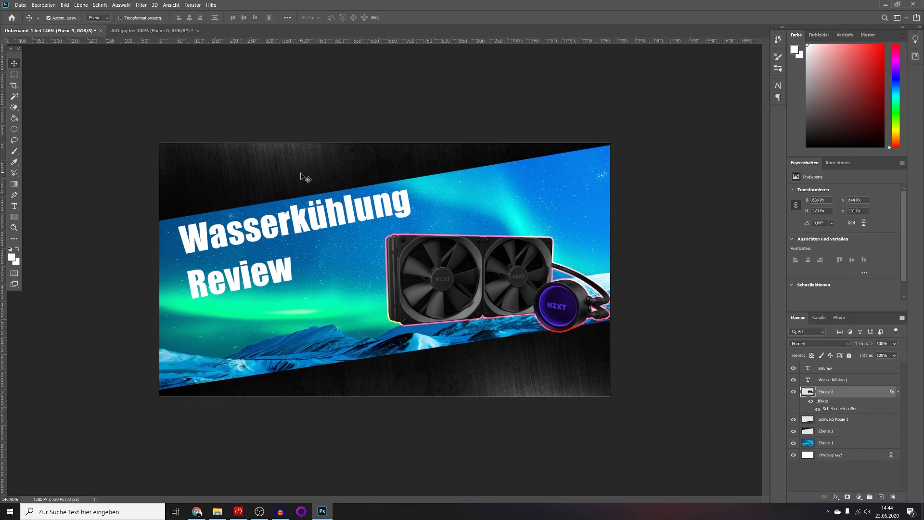
Step: Nudge aurora band Ebene 2 up and Schwarz Kopie 1 down two steps each, then lower the cooler slightly
left_click(305, 178)
key("Up")
key("Up")
key("Up")
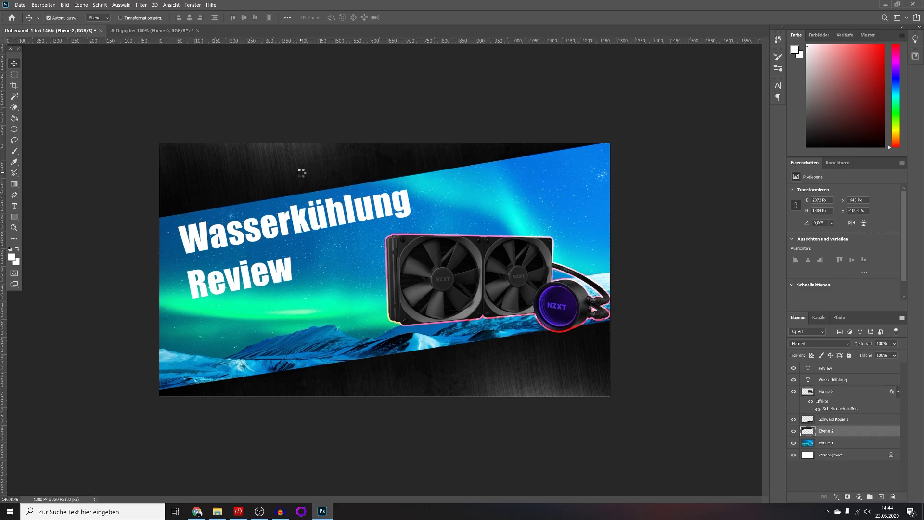
key("Up")
key("Up")
key("Up")
key("Up")
key("Up")
key("Up")
key("Up")
key("Up")
key("Up")
left_click(419, 361)
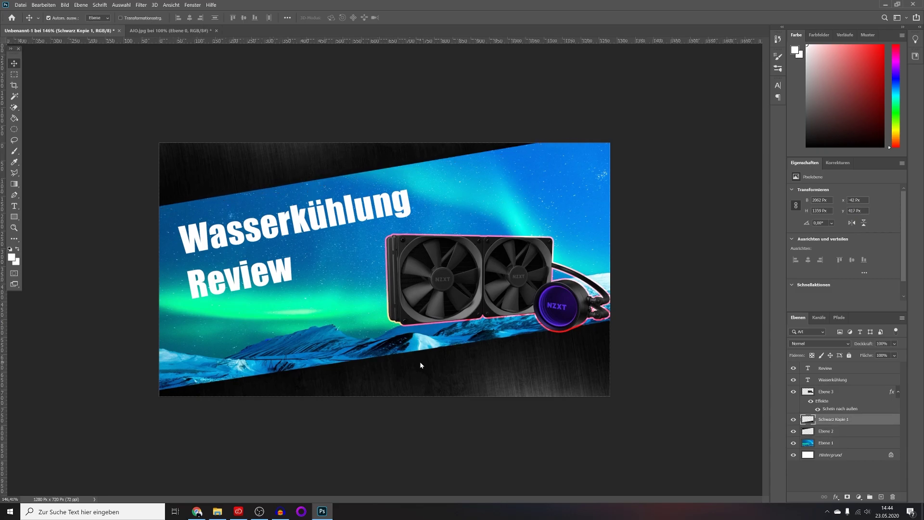
key("Down")
key("Down")
key("Down")
key("Down")
key("Down")
key("Down")
key("Down")
key("Down")
key("Down")
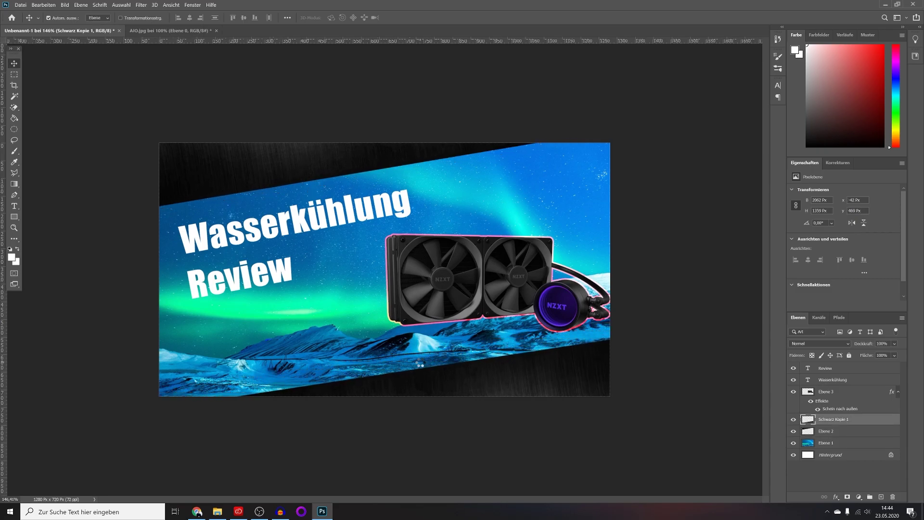
key("Down")
key("Down")
key("Down")
key("Down")
key("Down")
key("Down")
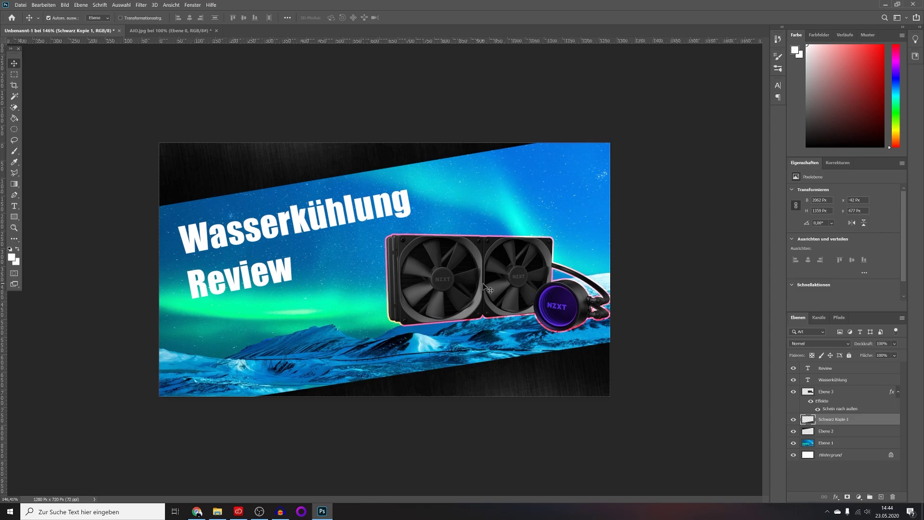
left_click_drag(482, 288, 479, 299)
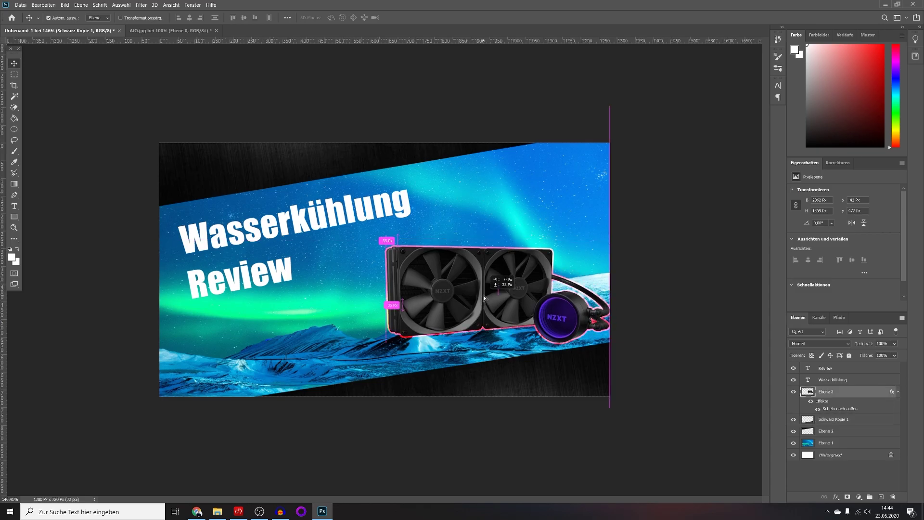
left_click(241, 240)
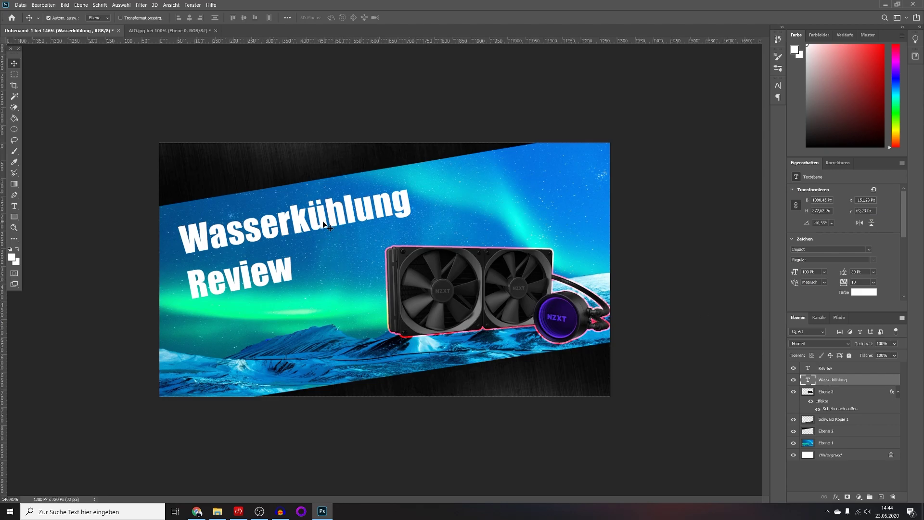
Step: Give Wasserkühlung Abgeflachte Kante und Relief with Kontur and a black Schein nach außen
right_click(834, 383)
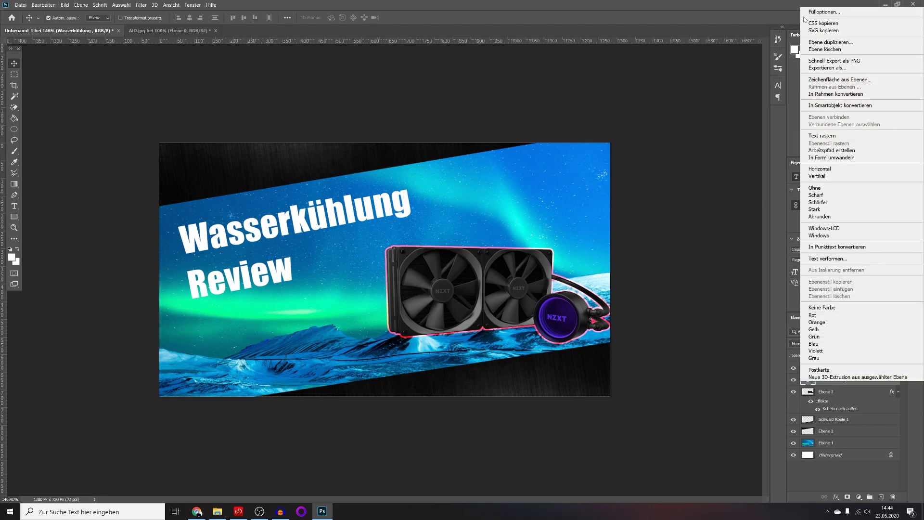
left_click(818, 13)
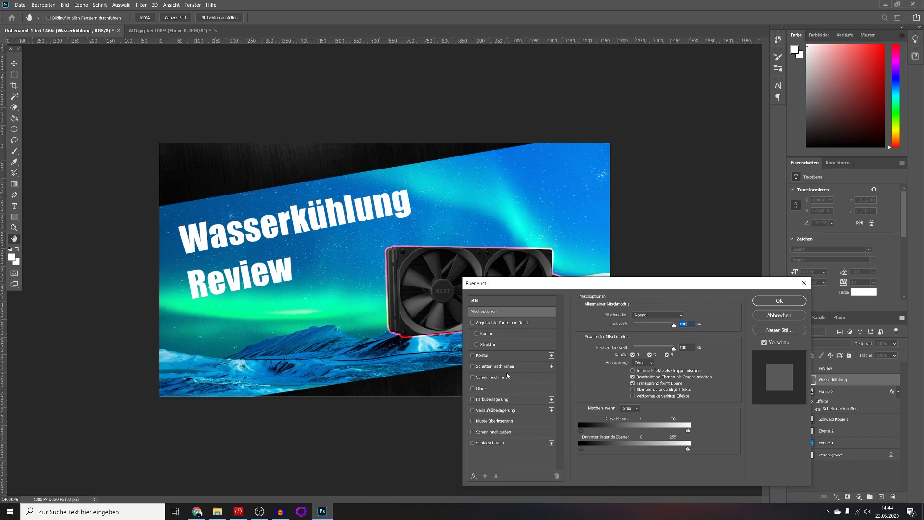
left_click(476, 334)
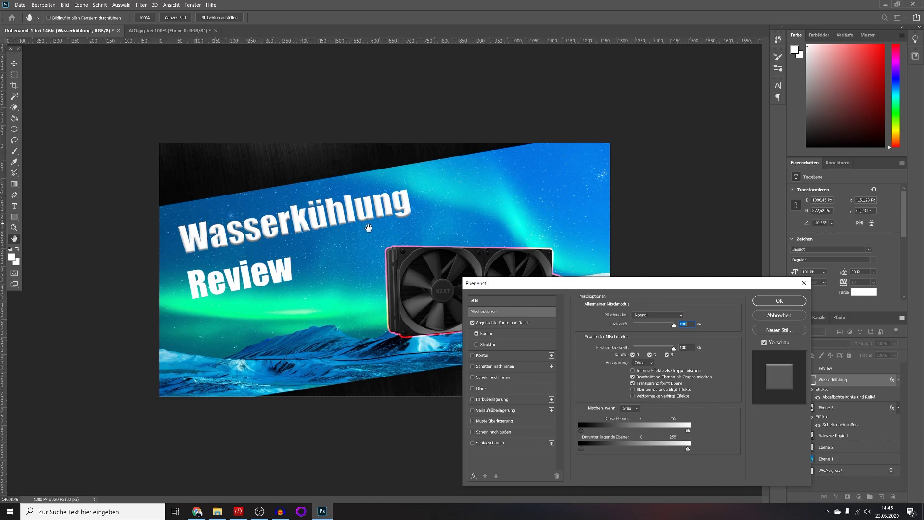
left_click(472, 433)
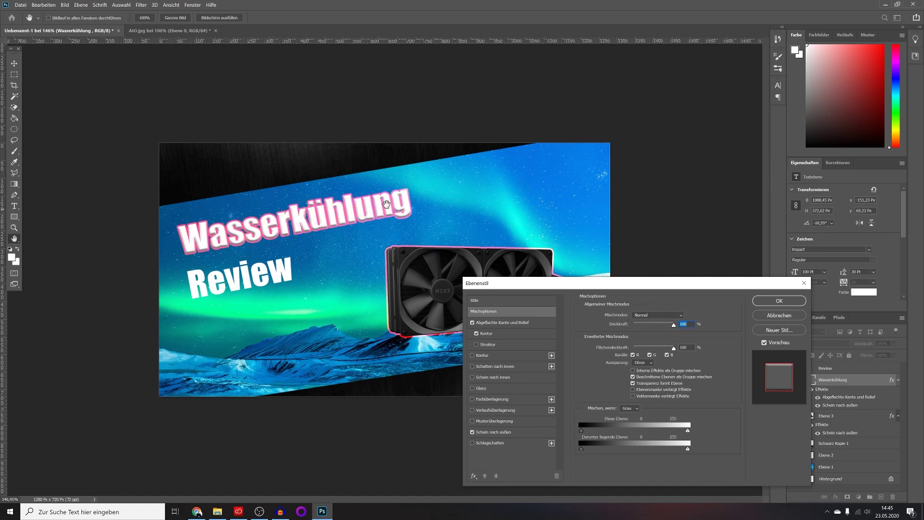
left_click(495, 432)
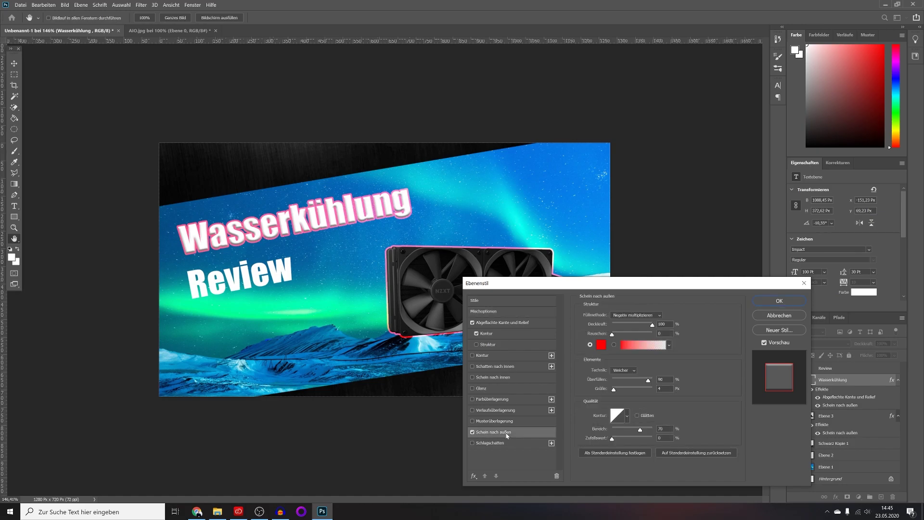
left_click(600, 344)
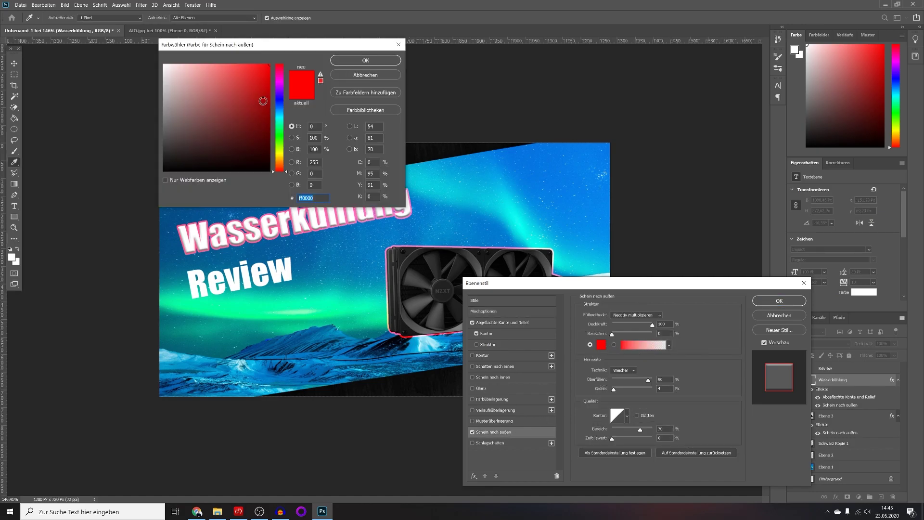
mouse_move(264, 98)
left_mouse_down()
mouse_move(141, 55)
mouse_move(136, 193)
left_mouse_up()
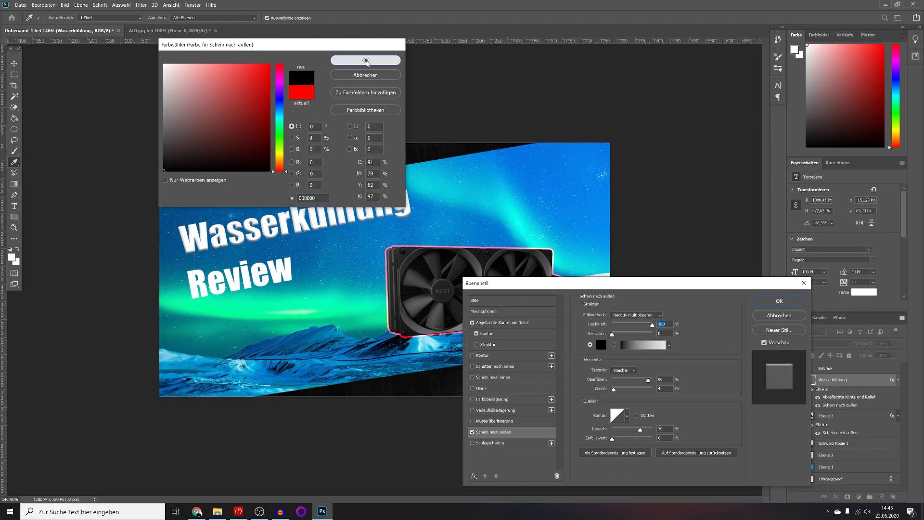
left_click(366, 61)
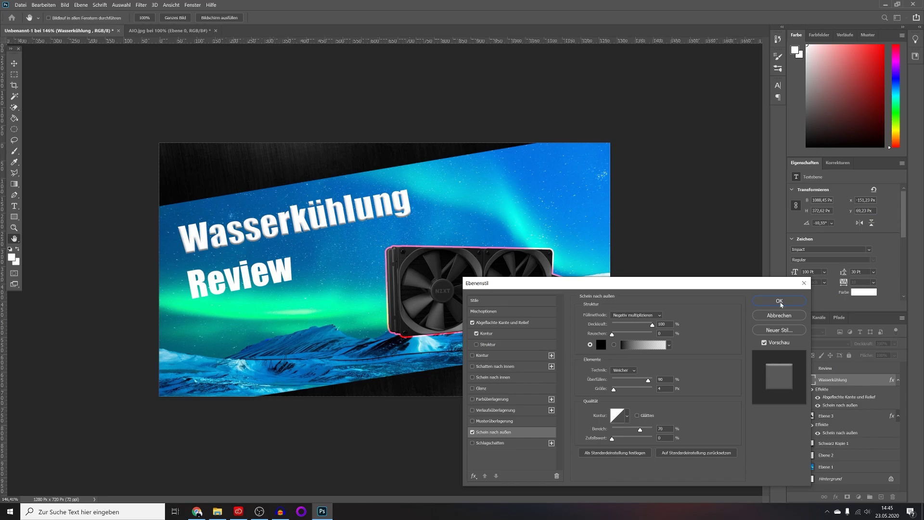
left_click(779, 301)
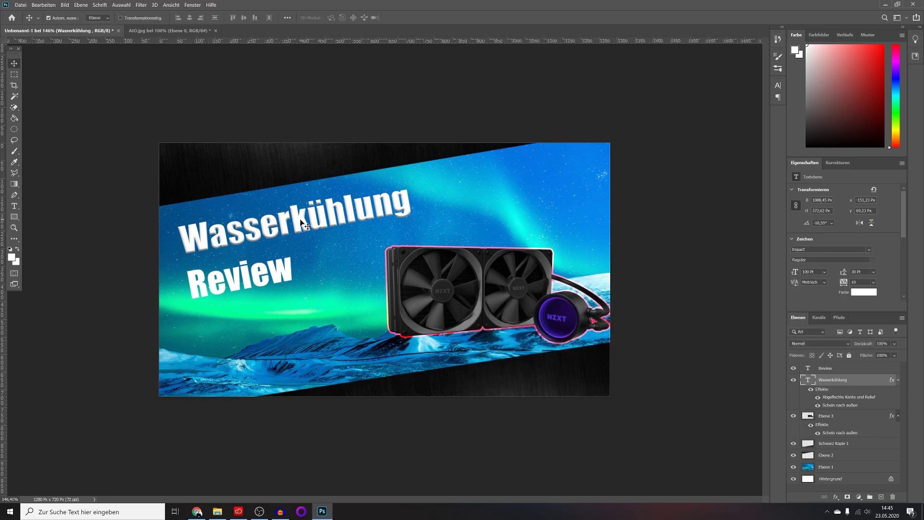
Step: Apply Abgeflachte Kante und Relief with Kontur and Schein nach außen to the Review layer
left_click(264, 285)
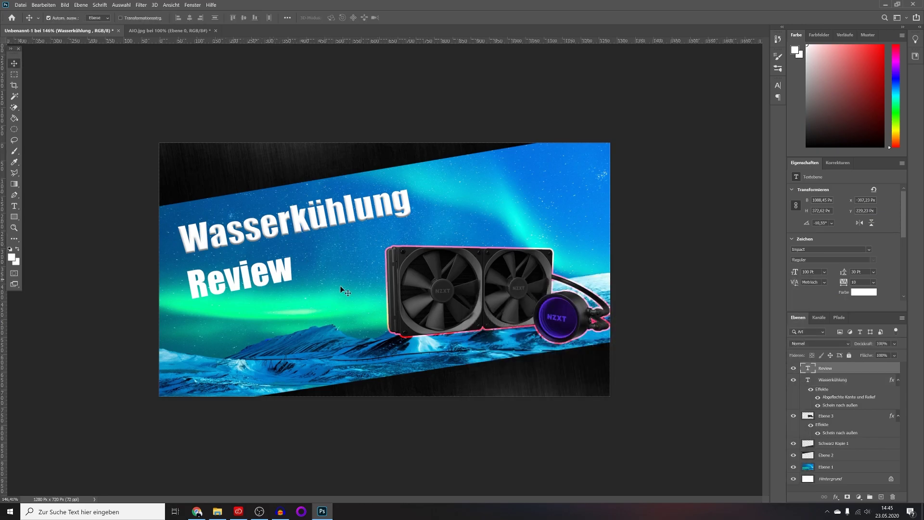
right_click(840, 368)
left_click(756, 134)
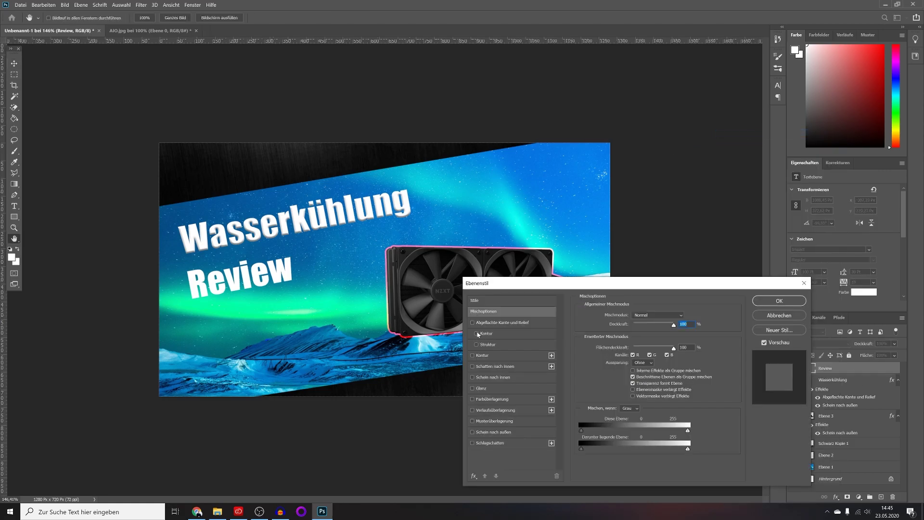
left_click(477, 333)
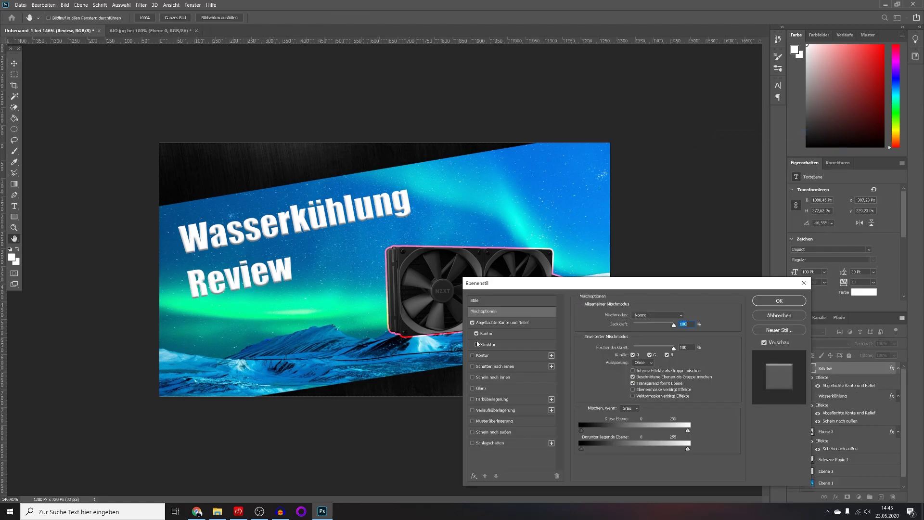
left_click(476, 433)
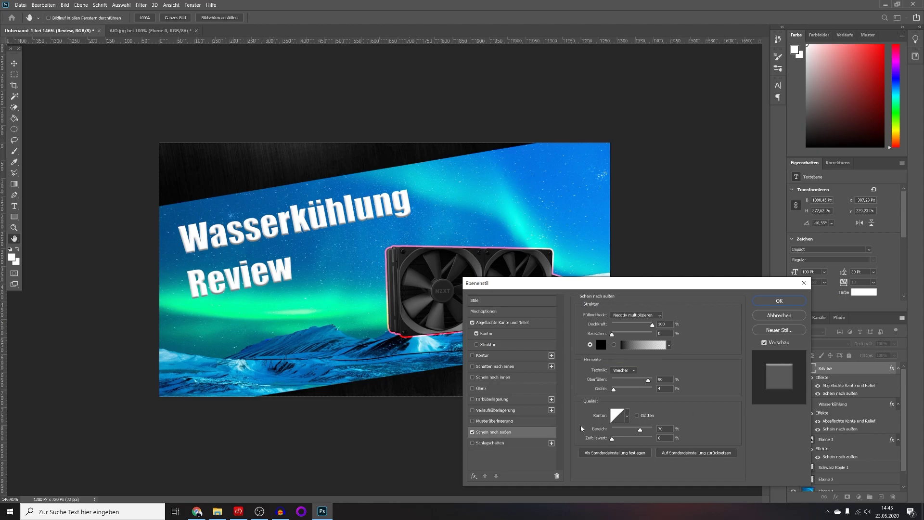
left_click(779, 301)
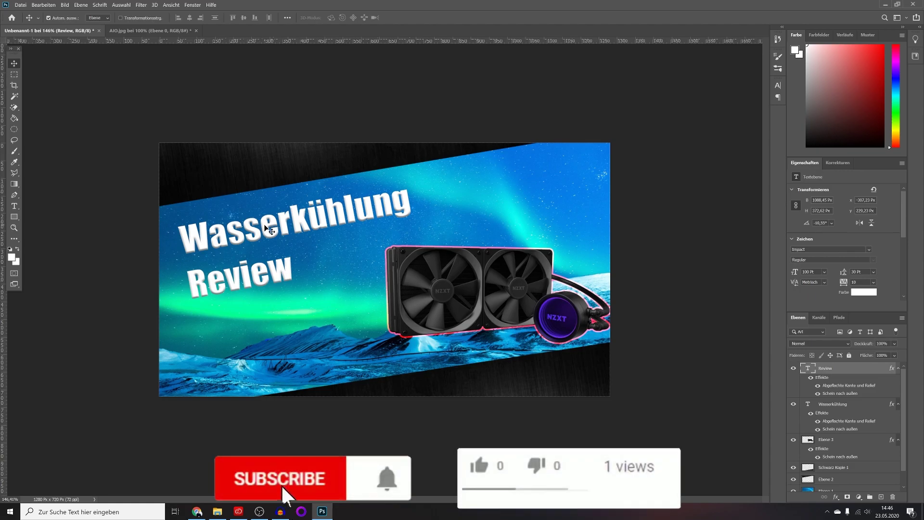
left_click(284, 231)
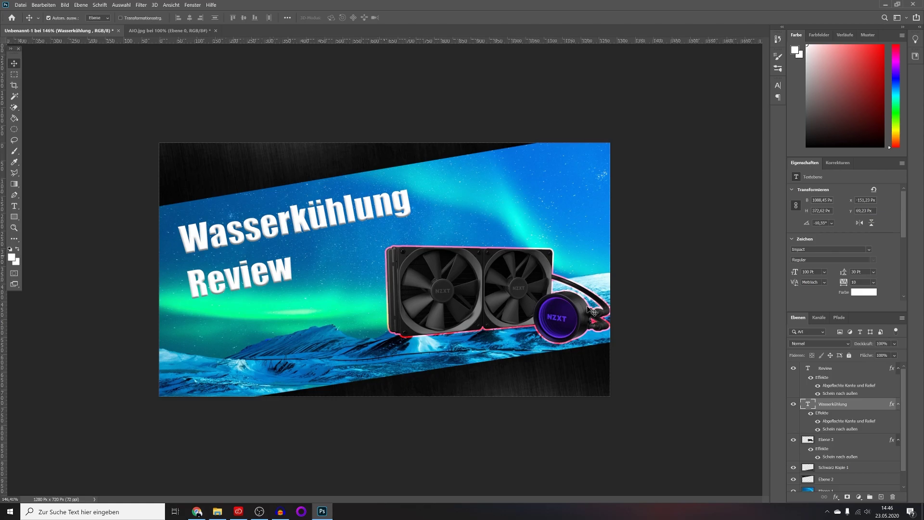
Step: Duplicate the Wasserkühlung text layer twice
right_click(836, 408)
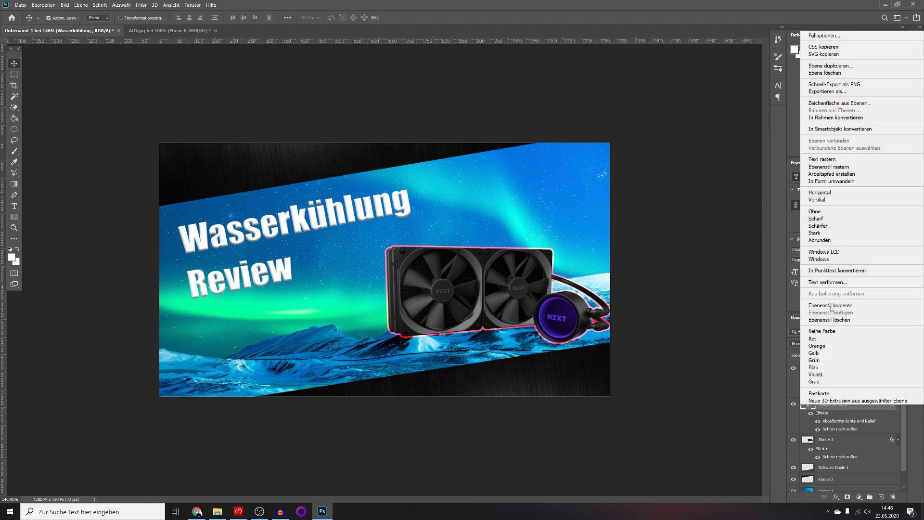
left_click(826, 66)
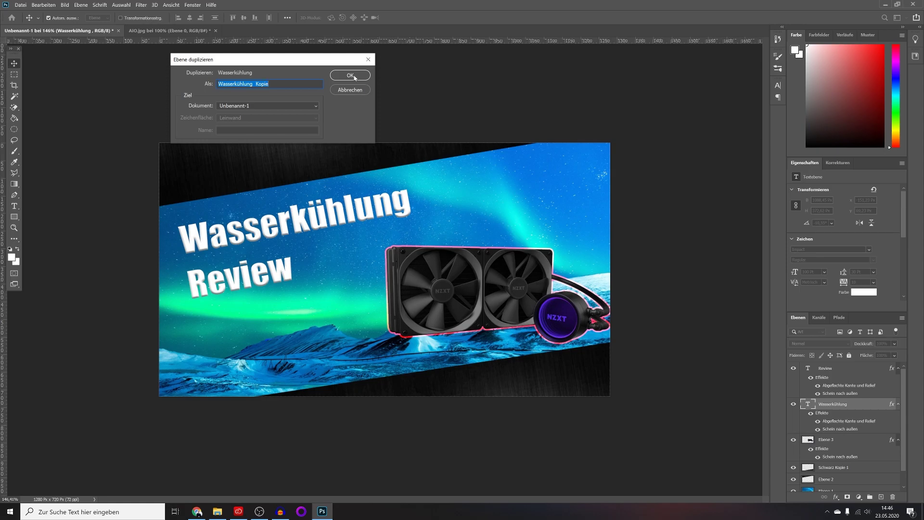
left_click(355, 77)
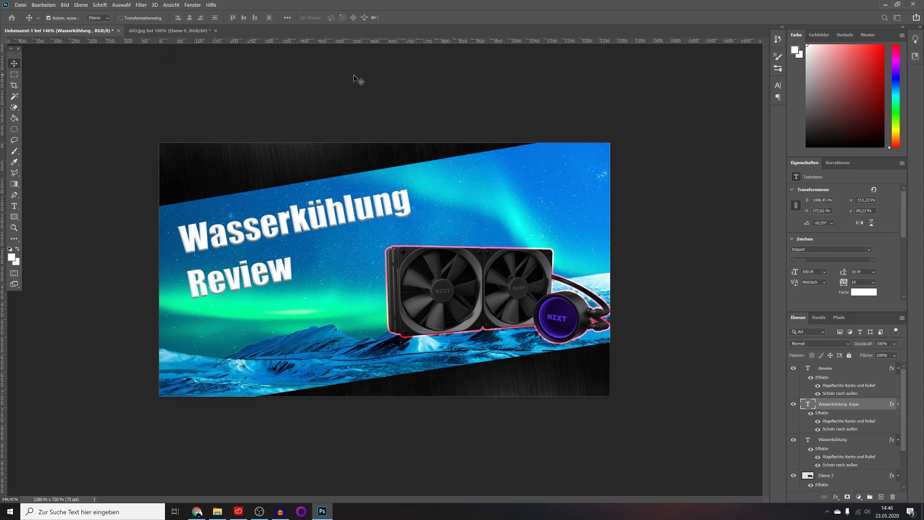
right_click(843, 409)
left_click(827, 68)
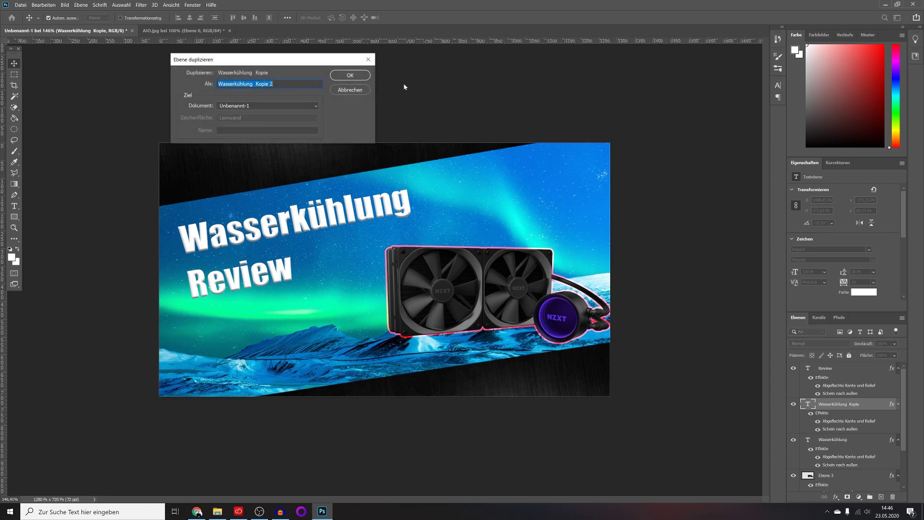
key("Return")
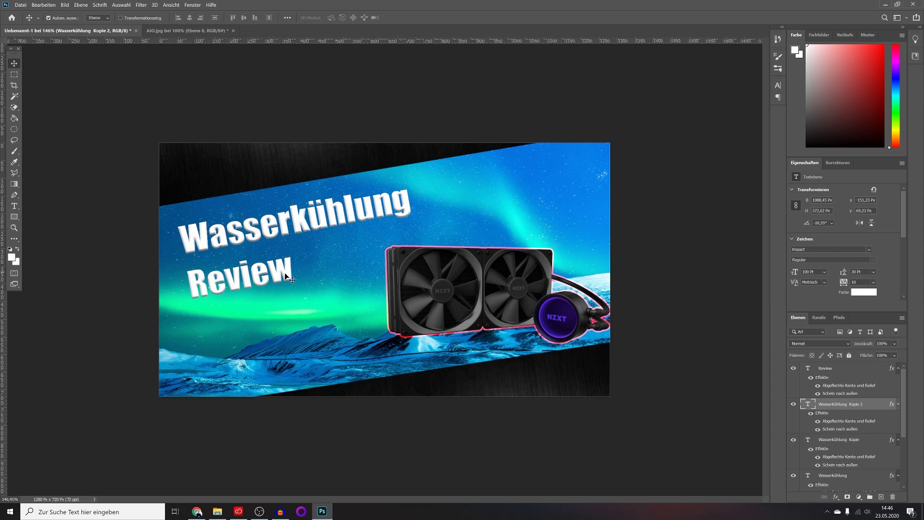
Step: Duplicate the Review text layer twice, then bring up the Datei > Öffnen window
left_click(269, 275)
right_click(837, 368)
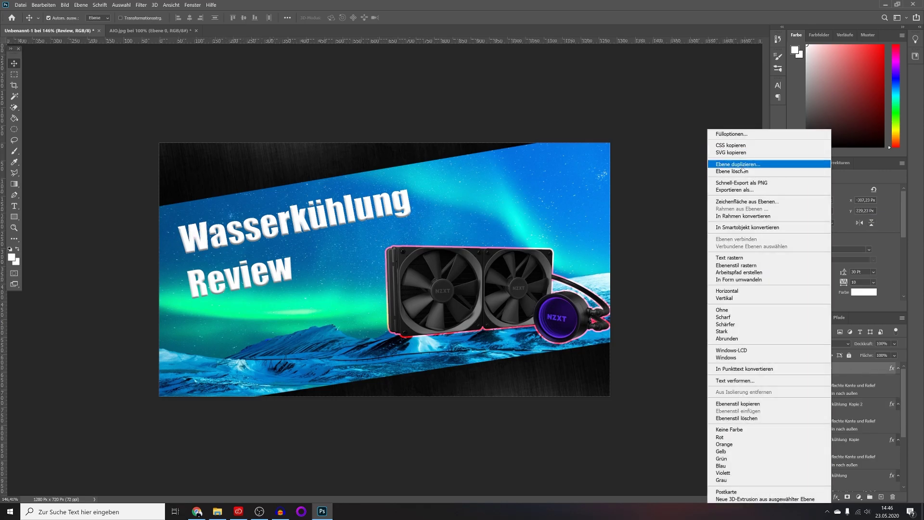
left_click(770, 165)
key("Return")
right_click(848, 371)
left_click(769, 164)
left_click(366, 75)
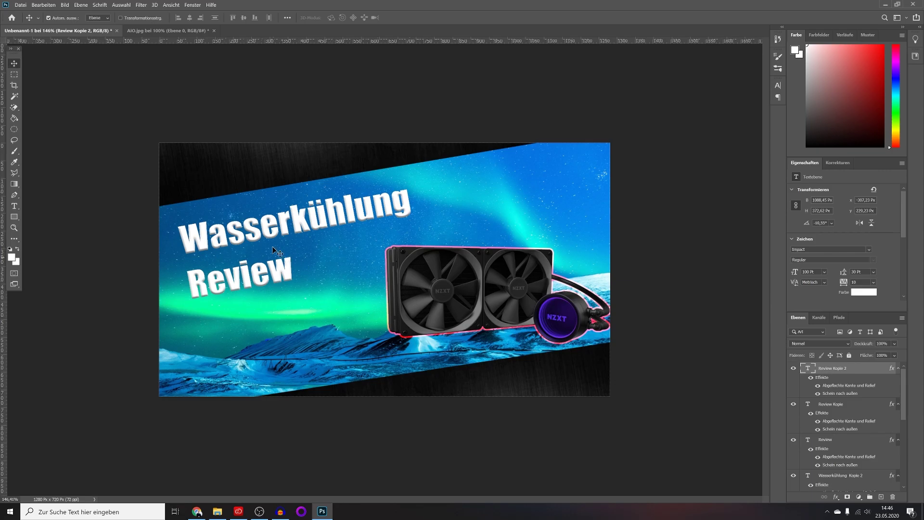
left_click(21, 4)
left_click(29, 21)
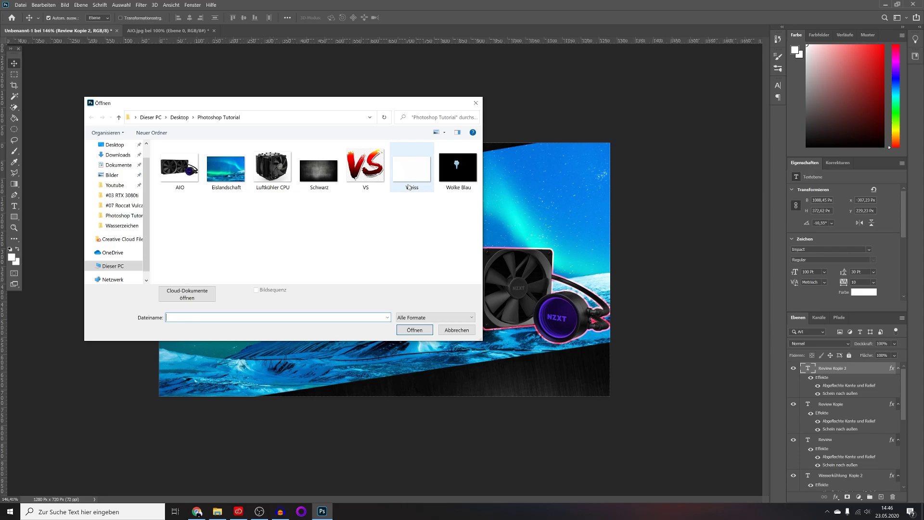
Step: Open Weiss.jfif, unlock its background and drag it into the thumbnail as Ebene 4
left_click(420, 172)
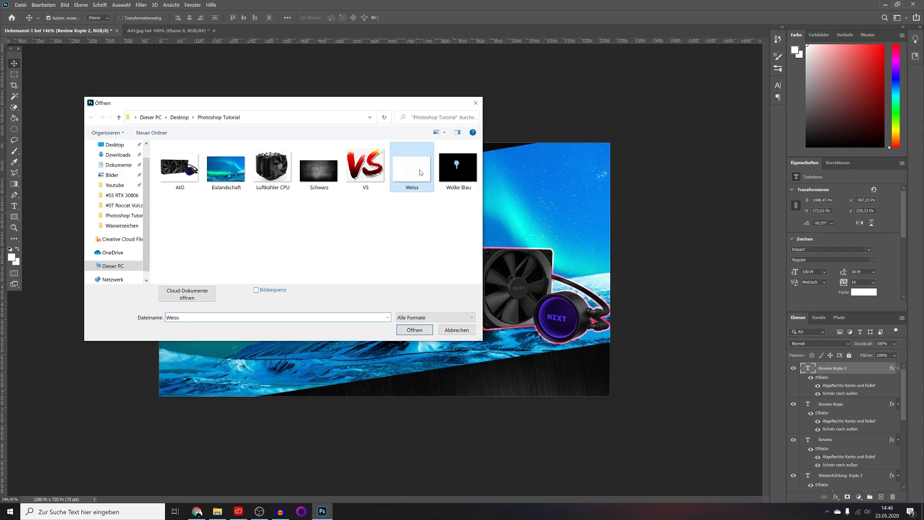
left_click(414, 331)
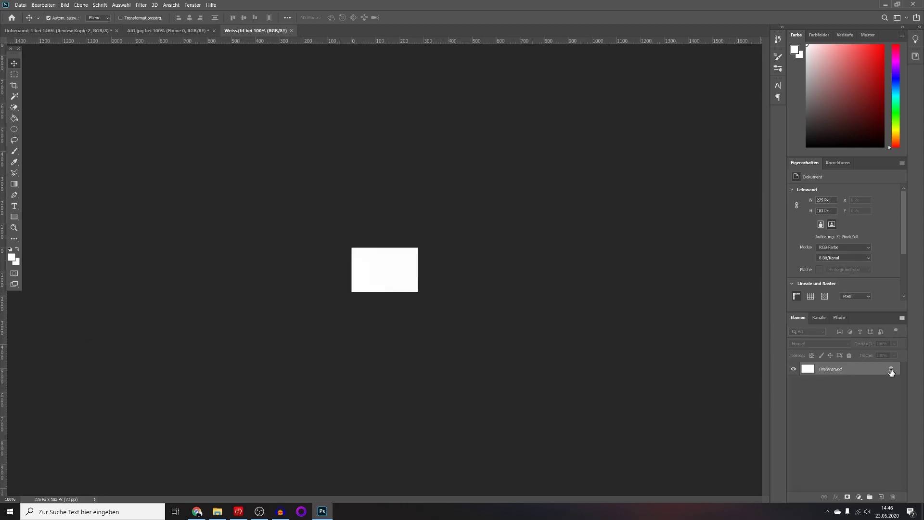
left_click(890, 368)
mouse_move(372, 270)
left_mouse_down()
mouse_move(401, 286)
mouse_move(247, 202)
mouse_move(100, 35)
mouse_move(347, 309)
mouse_move(261, 325)
left_mouse_up()
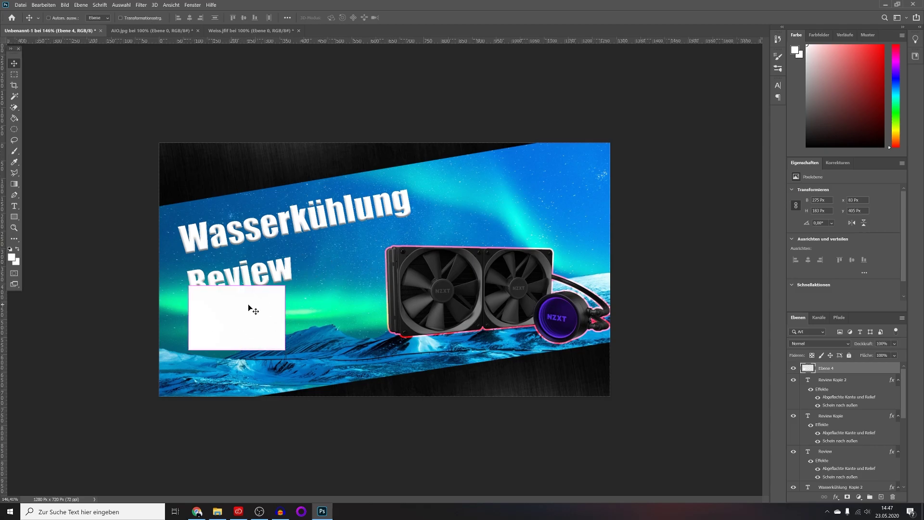
Step: Transform the white rectangle into a much shorter, wider flat bar
key("ctrl+t")
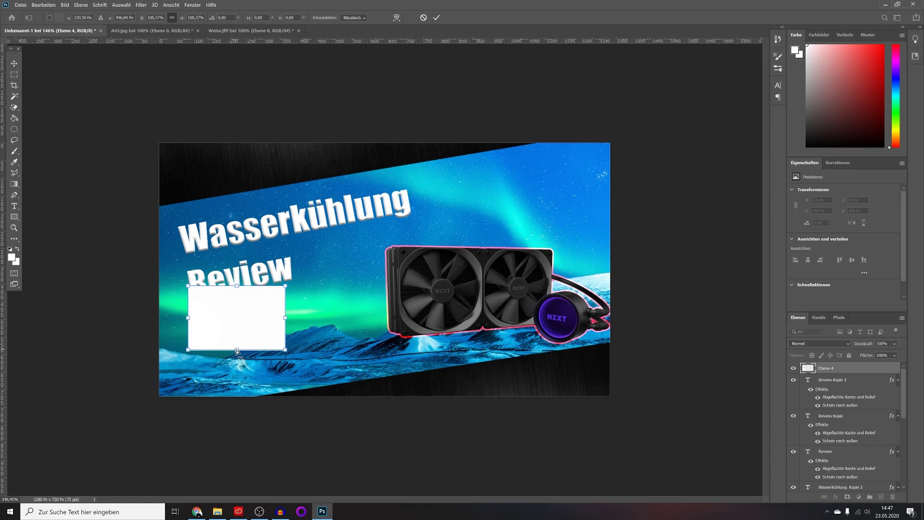
left_click_drag(236, 351, 235, 339)
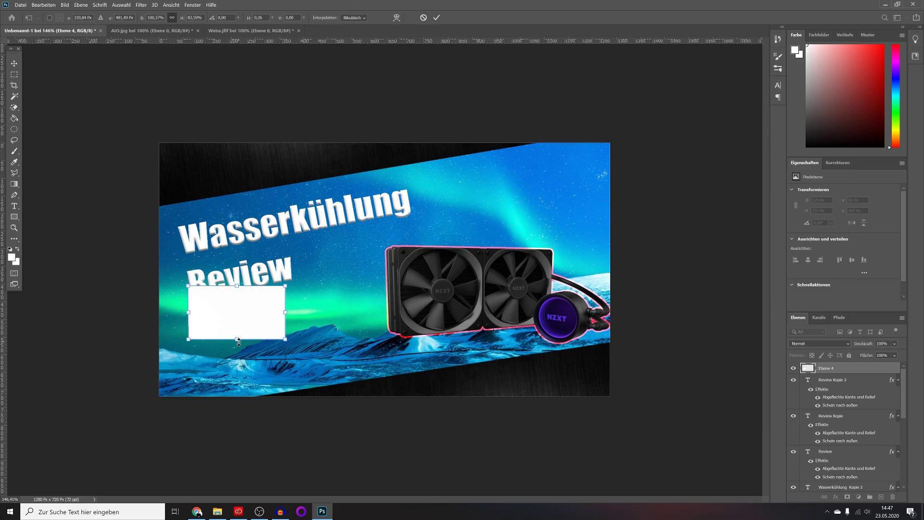
left_click_drag(237, 340, 242, 315)
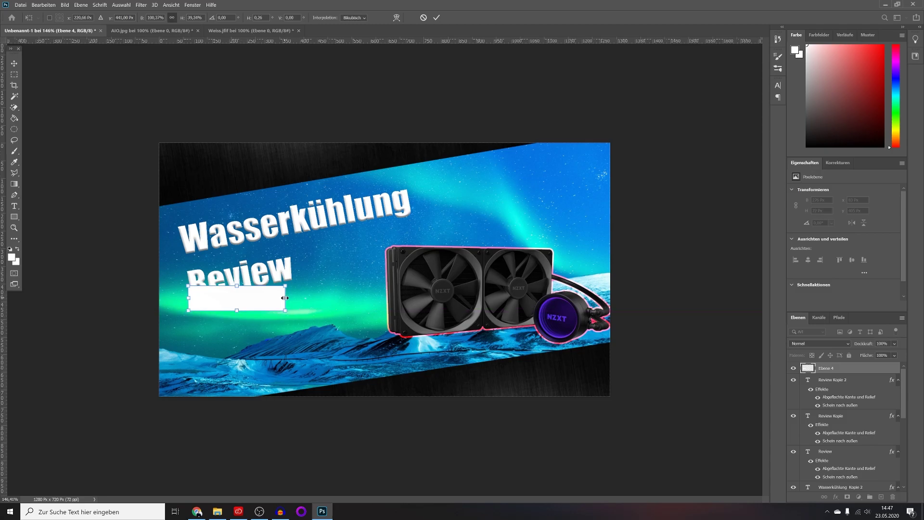
left_click_drag(284, 298, 305, 299)
key("Return")
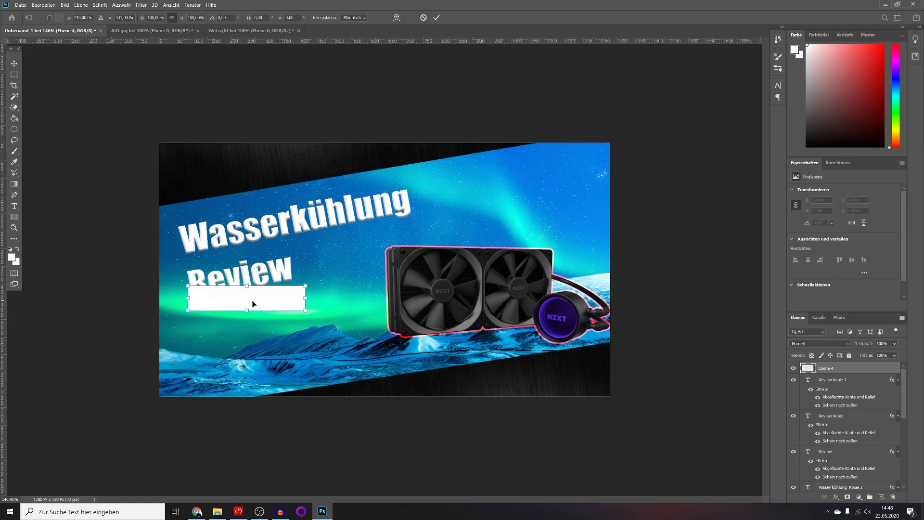
Step: Rotate the bar about -10° to match the text and place it over Review
left_click_drag(304, 298, 301, 310)
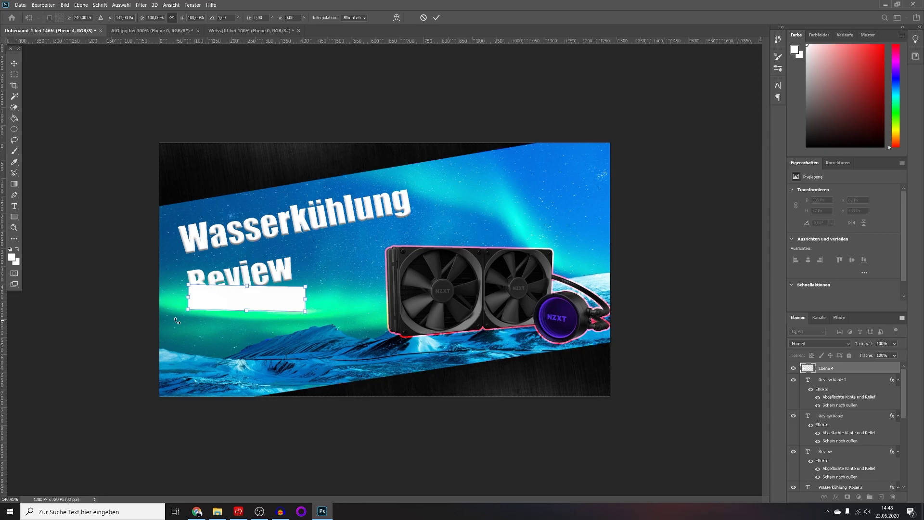
left_click_drag(177, 321, 174, 337)
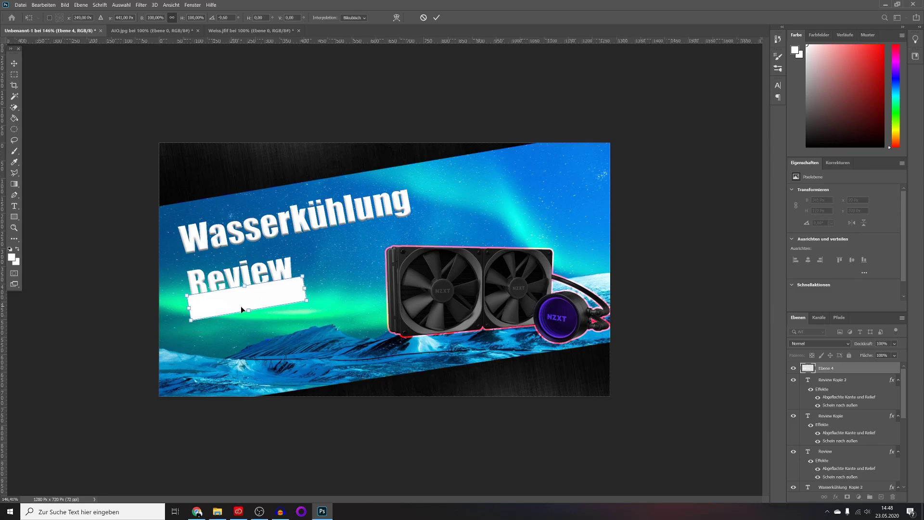
key("Return")
left_click_drag(254, 307, 246, 291)
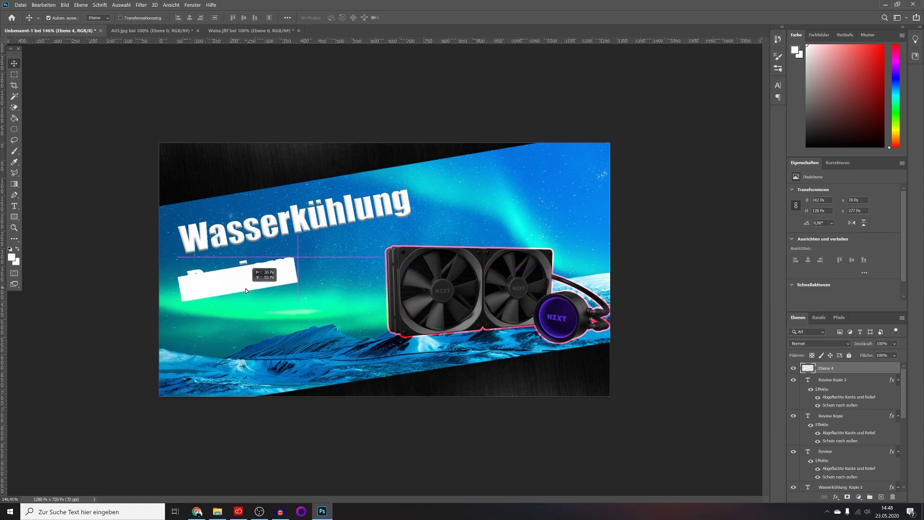
left_click_drag(246, 290, 246, 291)
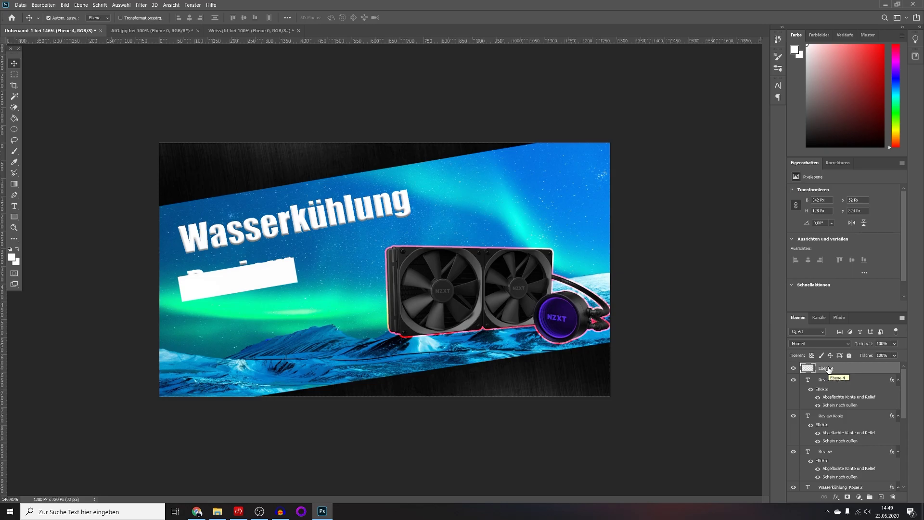
Step: Drop Ebene 4 below the Review Kopie layer and shift the bar down behind Review
key("ctrl+j")
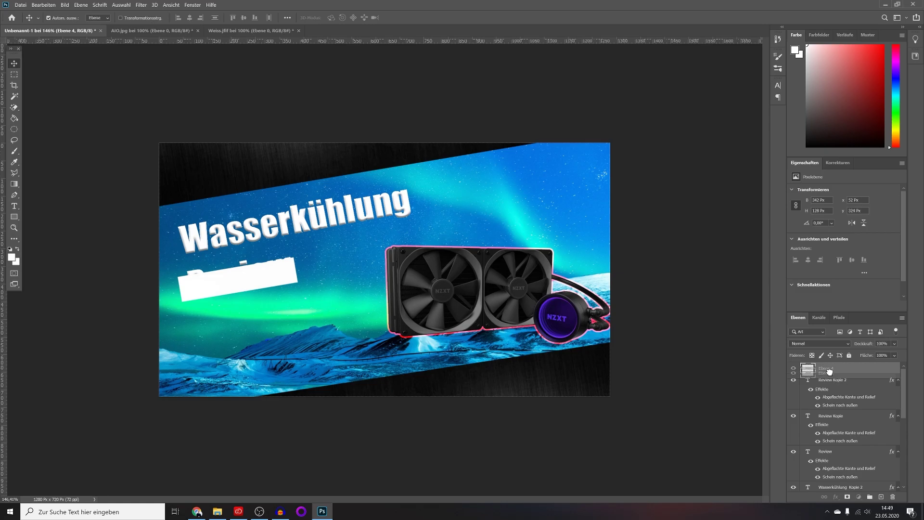
mouse_move(829, 370)
left_mouse_down()
mouse_move(832, 443)
mouse_move(832, 407)
left_mouse_up()
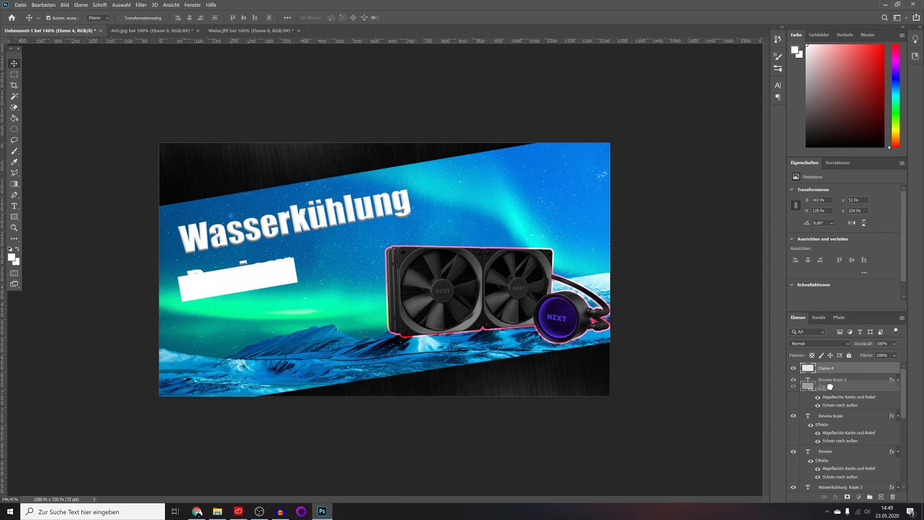
left_click_drag(832, 406, 828, 412)
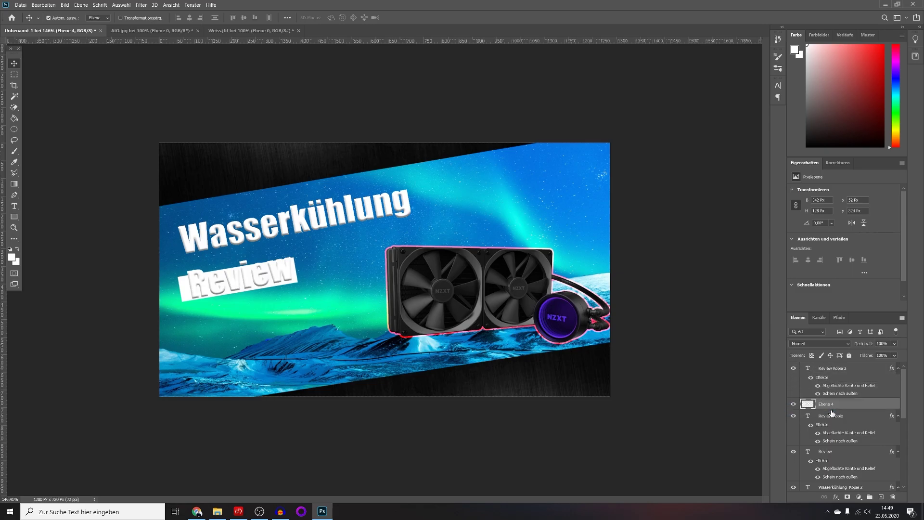
left_click(296, 282)
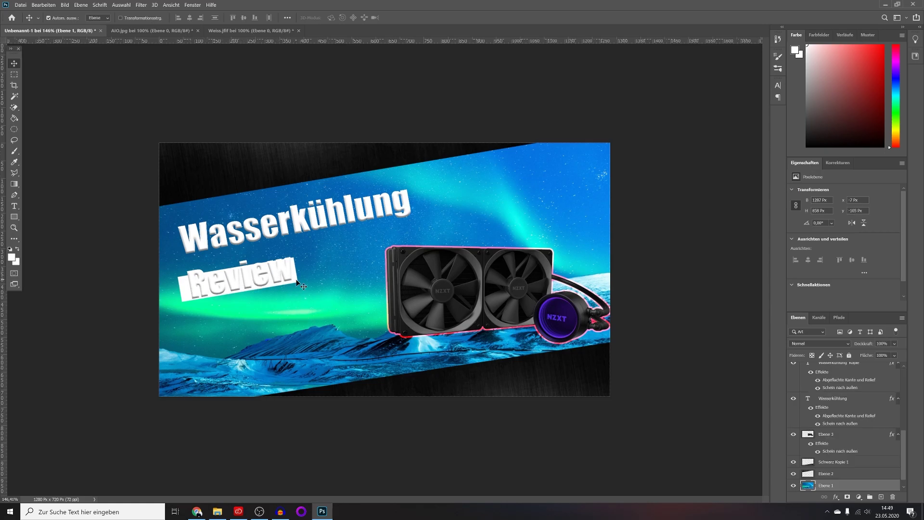
left_click_drag(296, 282, 298, 292)
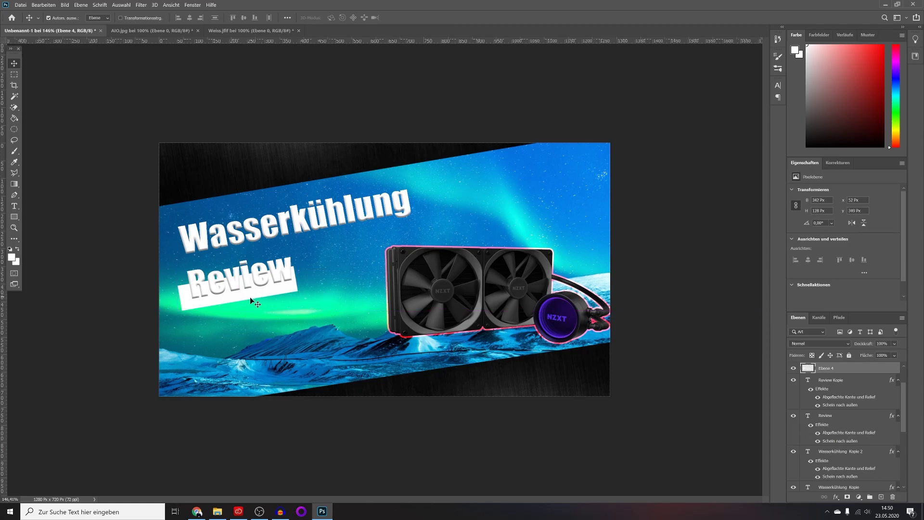
Step: Set the foreground colour to saturated red #e00000
left_click(11, 257)
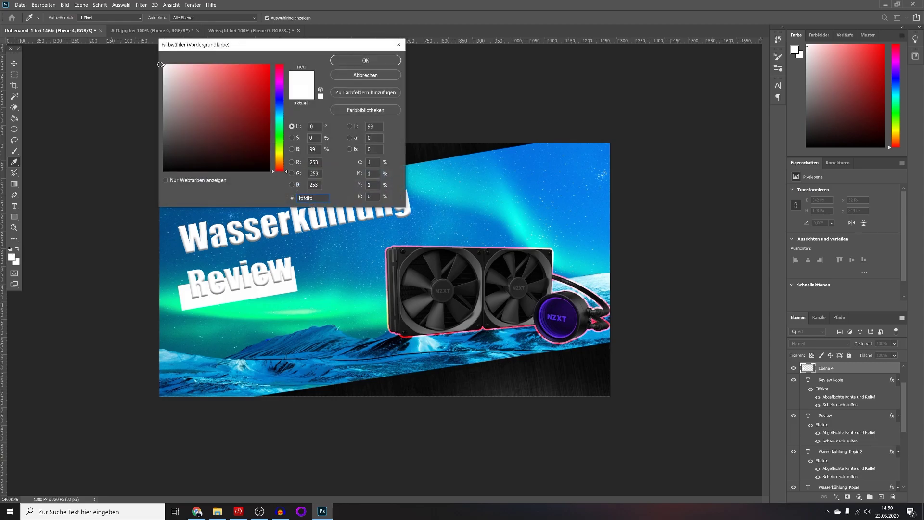
left_click(253, 104)
left_click(267, 81)
left_click_drag(267, 81, 275, 76)
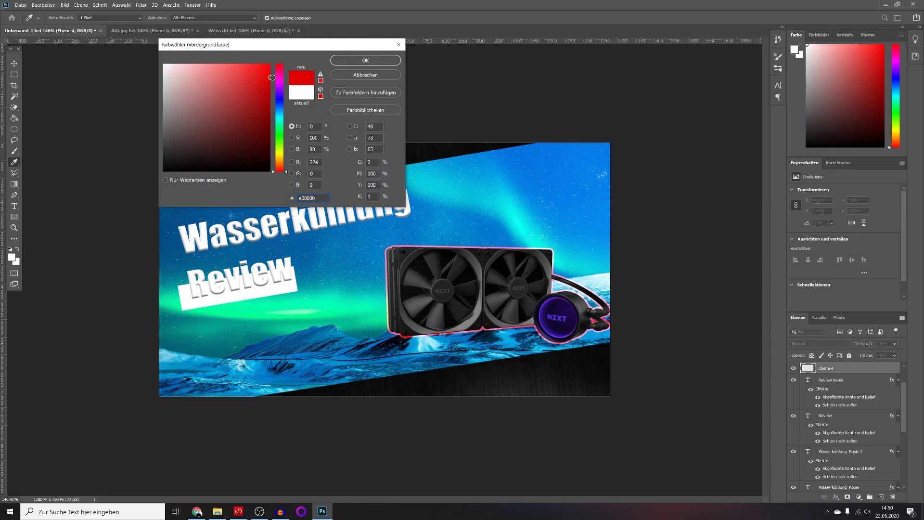
left_click(370, 65)
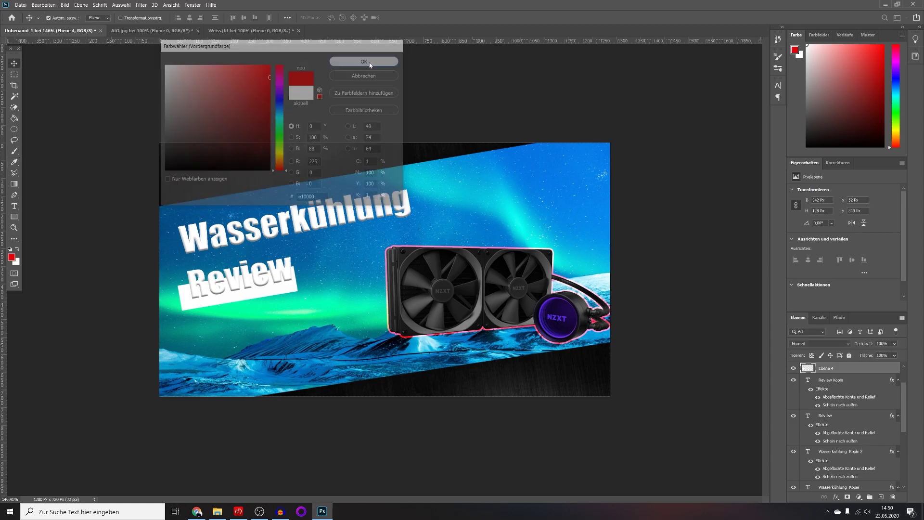
Step: Fill the white bar with red using the Paint Bucket
left_click(14, 119)
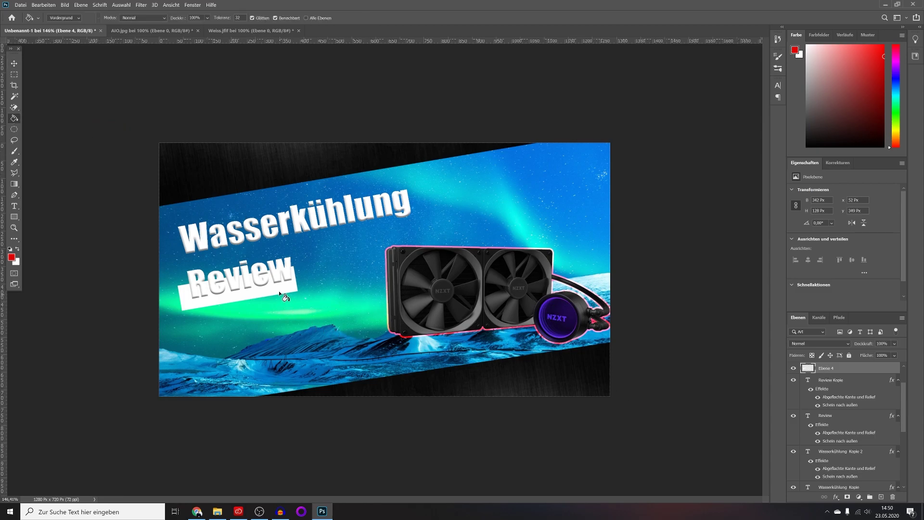
left_click(295, 288)
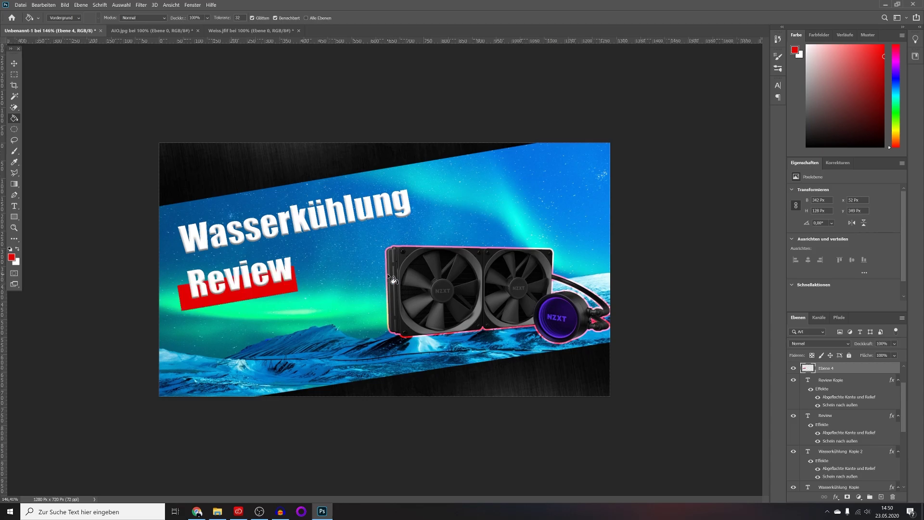
left_click(14, 64)
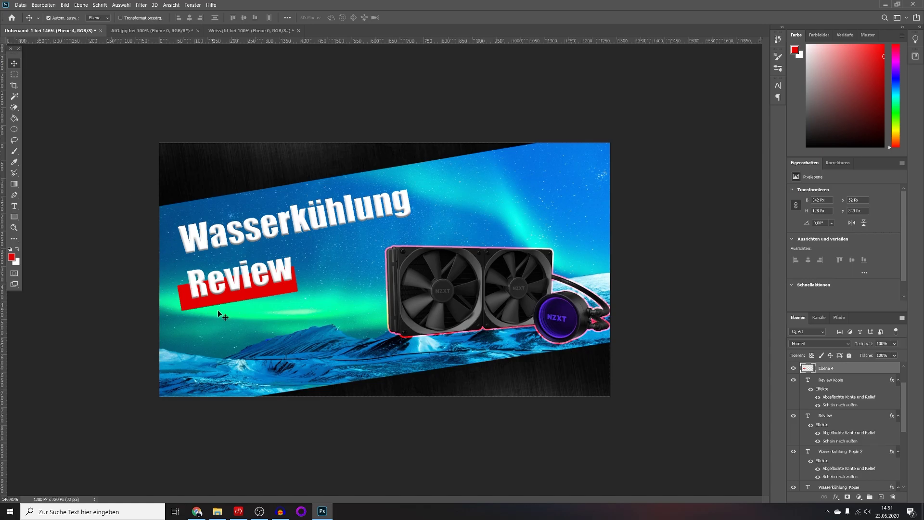
Step: Reposition the red bar behind Review, then enlarge and slightly tilt it with Free Transform
left_click_drag(234, 303, 239, 293)
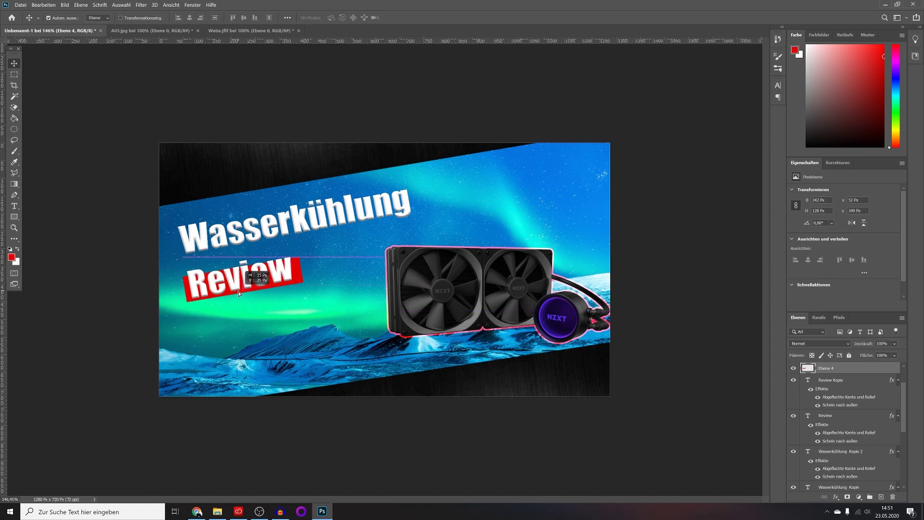
left_click_drag(239, 293, 239, 293)
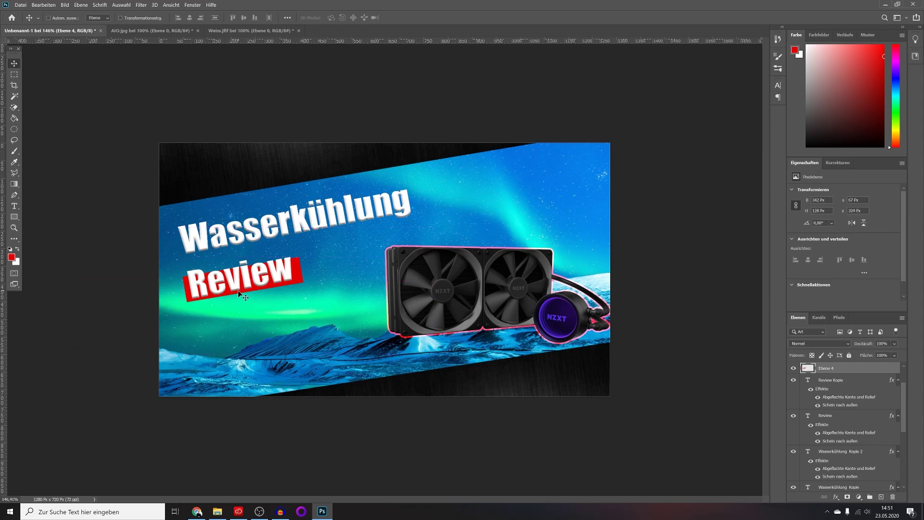
key("ctrl+t")
left_click_drag(240, 246, 241, 242)
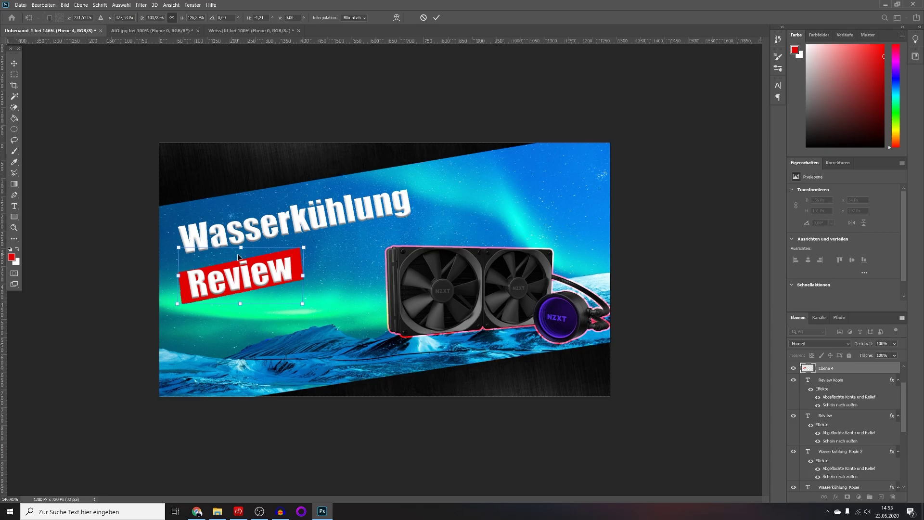
left_click_drag(240, 303, 241, 307)
left_click_drag(303, 247, 309, 243)
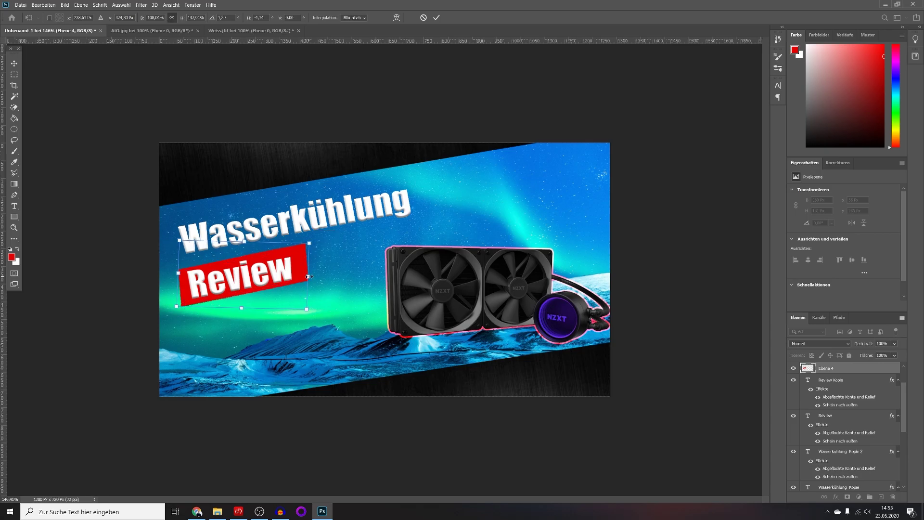
key("Return")
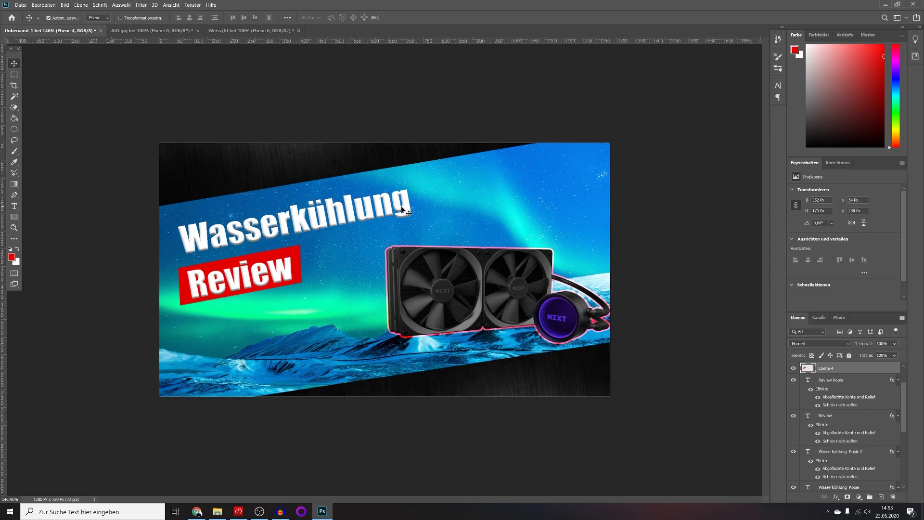
Step: Undo a stray move and raise the Wasserkühlung headline onto the dark area
left_click(306, 225)
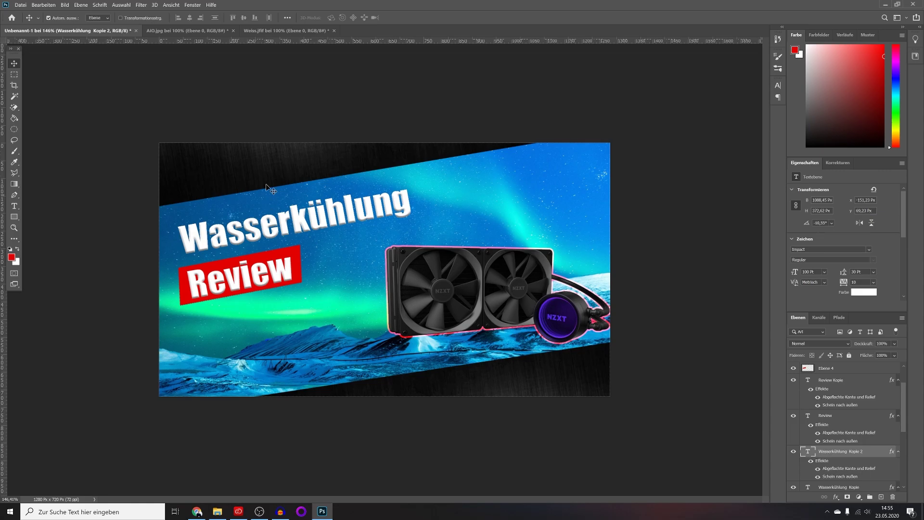
mouse_move(268, 173)
left_mouse_down()
mouse_move(268, 231)
mouse_move(257, 202)
left_mouse_up()
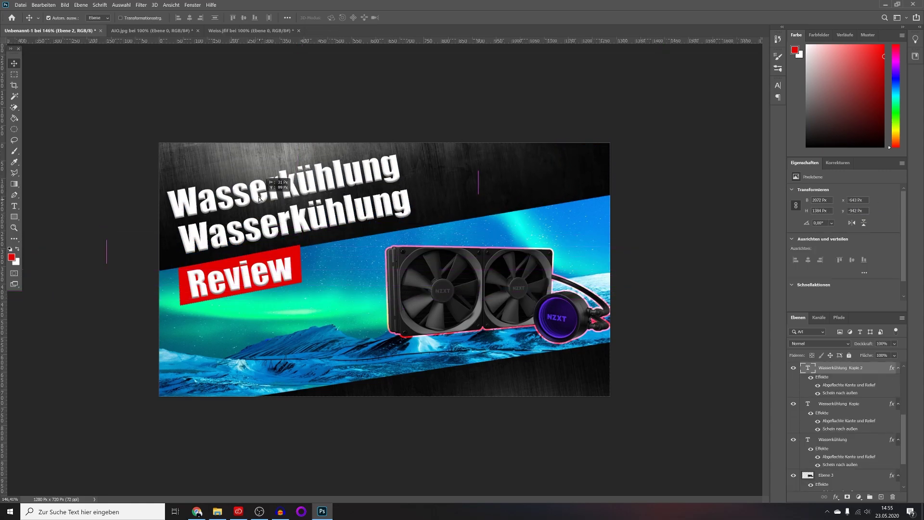
key("ctrl+z")
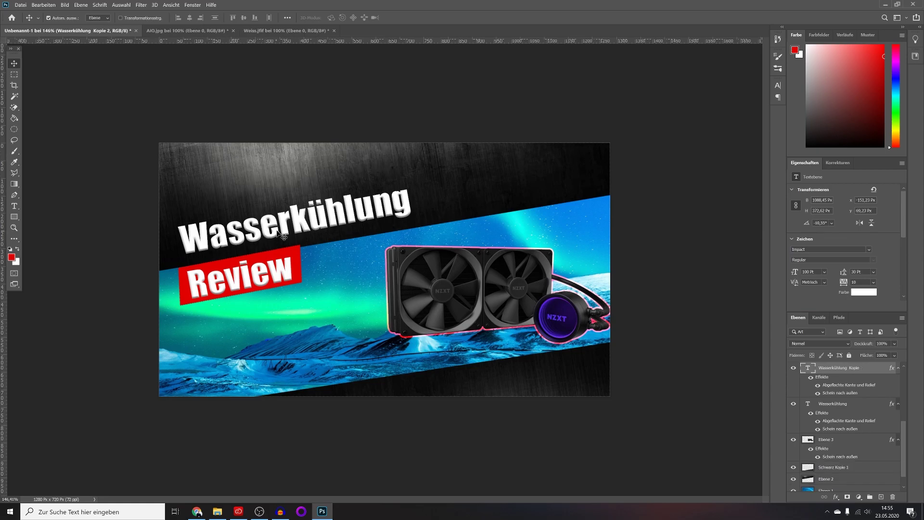
key("ctrl+z")
left_click_drag(265, 233, 260, 196)
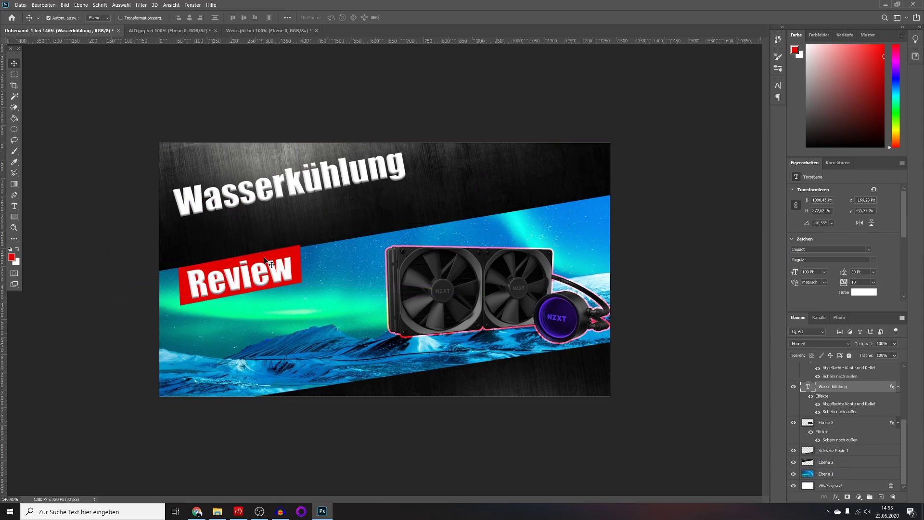
Step: Move the red banner up, place a Review copy on it and delete the leftover Review layers
left_click_drag(281, 256, 288, 213)
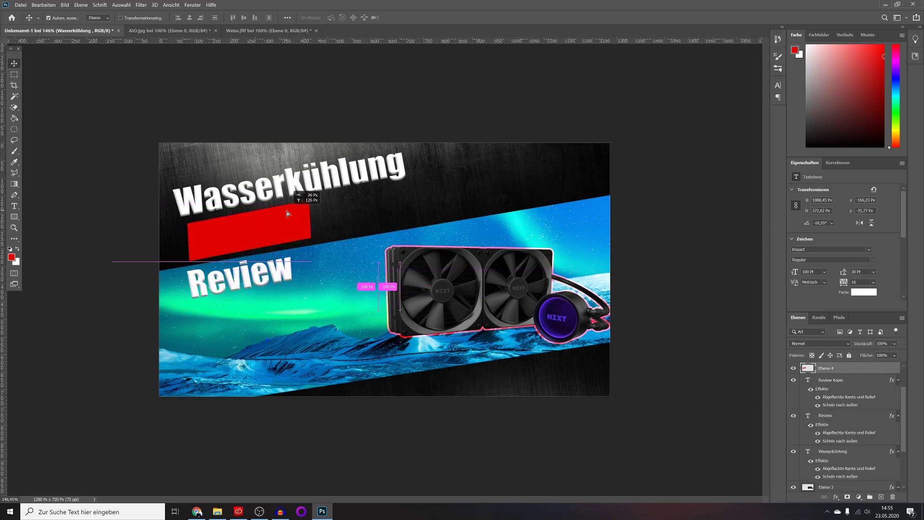
left_click_drag(243, 284, 244, 239)
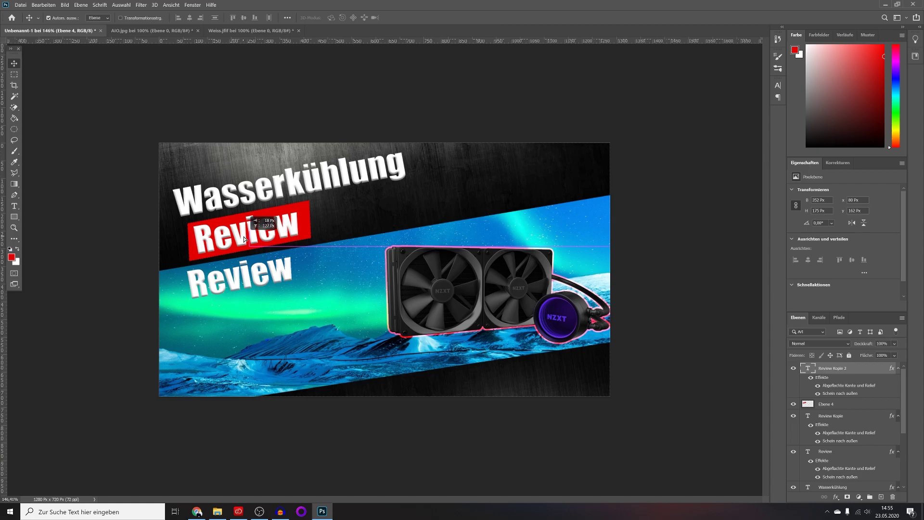
left_click(260, 287)
key("Delete")
key("Delete")
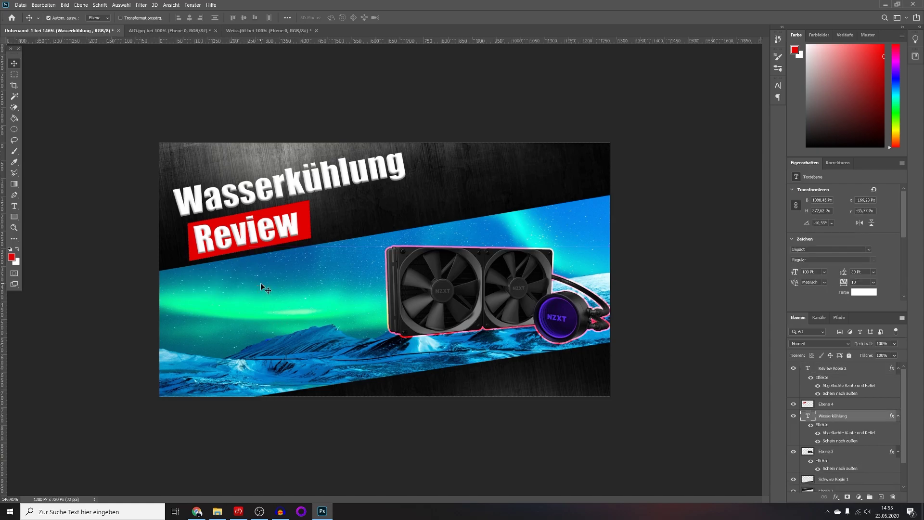
left_click_drag(267, 203, 269, 198)
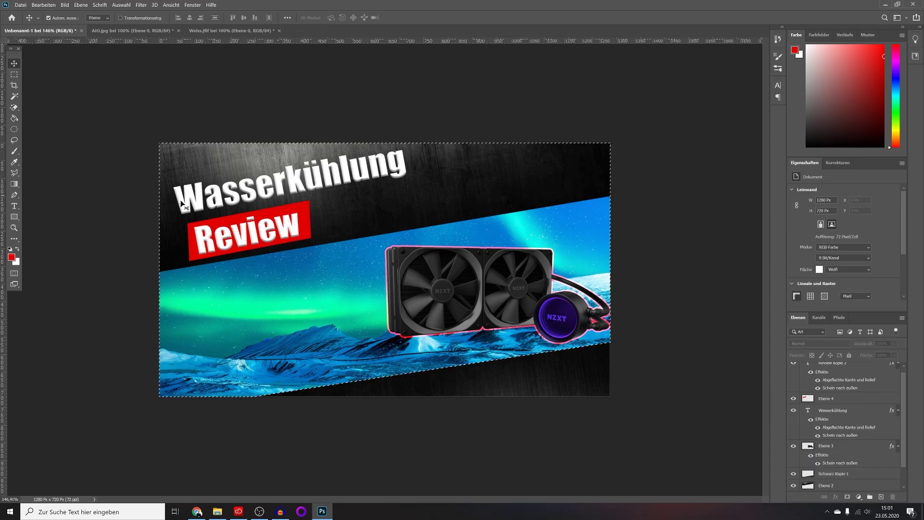
Step: Select the entire Wasserkühlung headline text with the Type tool
left_click(268, 200)
left_click(14, 206)
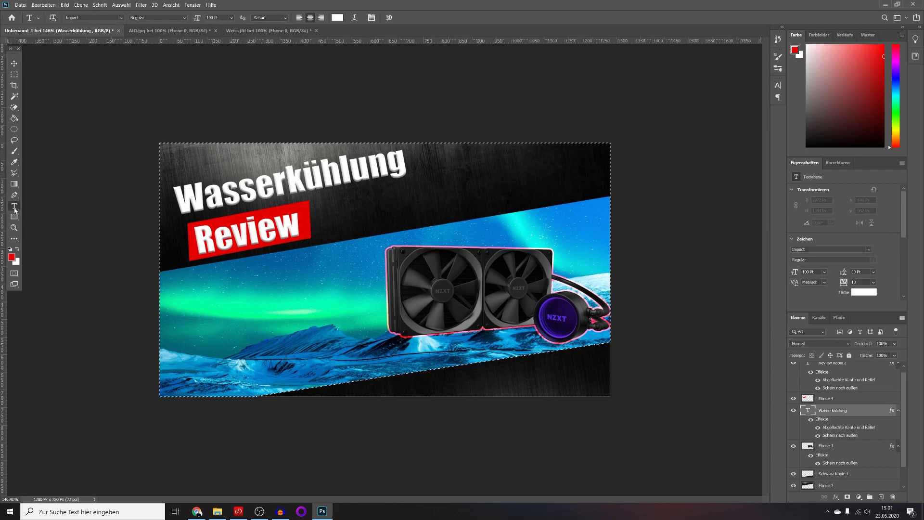
left_click(404, 167)
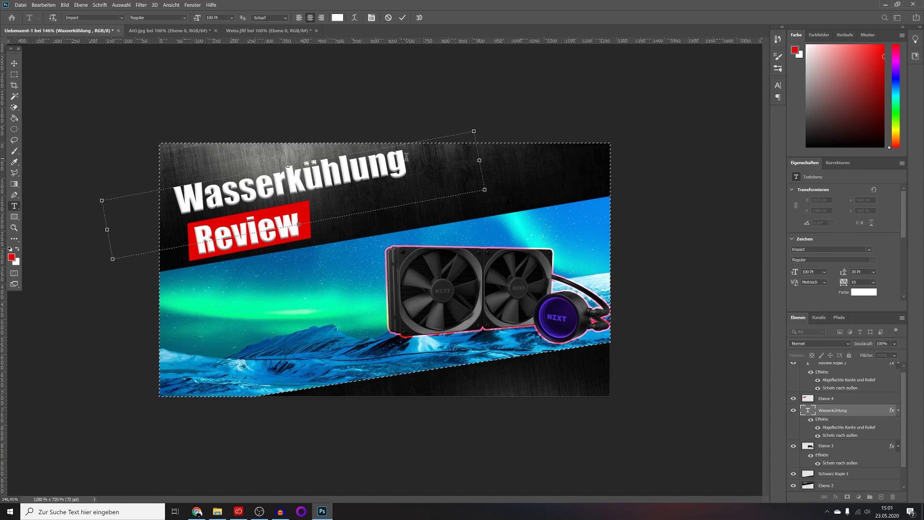
left_click_drag(406, 159, 179, 206)
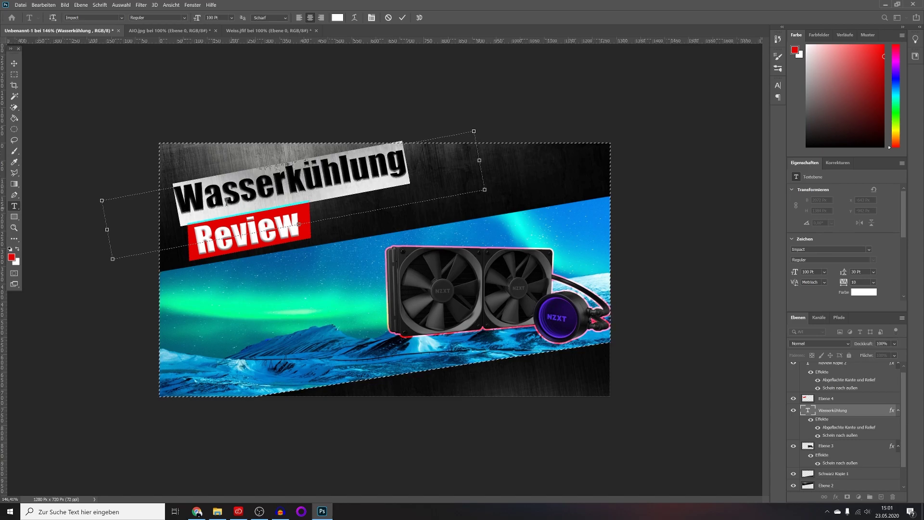
Step: Keep the headline font as Impact and start choosing a red text colour
left_click(869, 250)
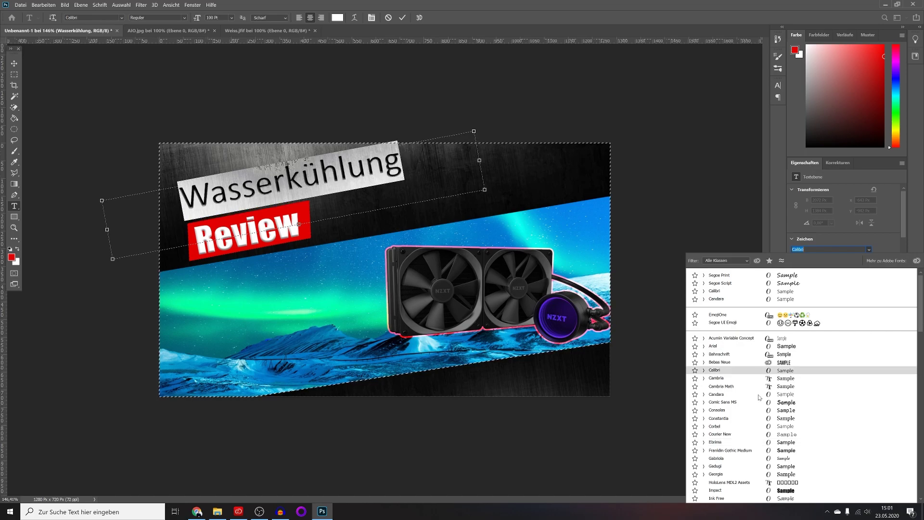
left_click(755, 493)
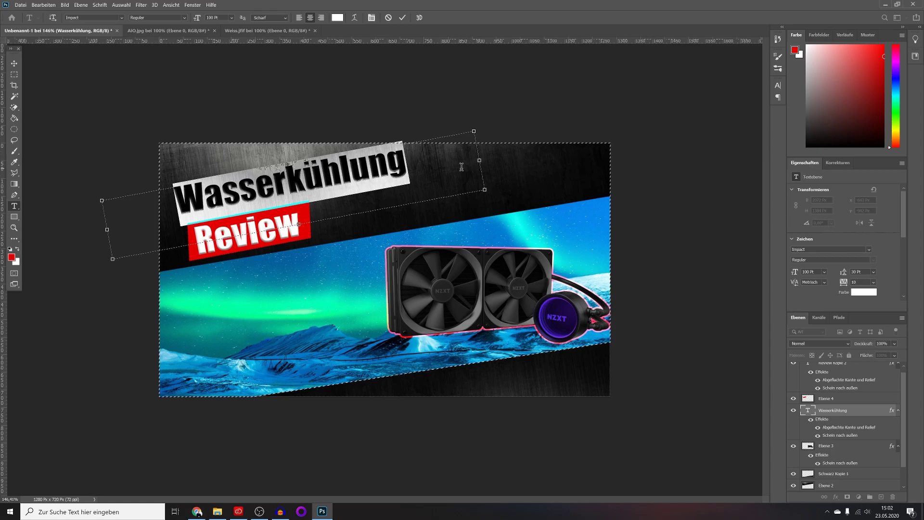
left_click(861, 292)
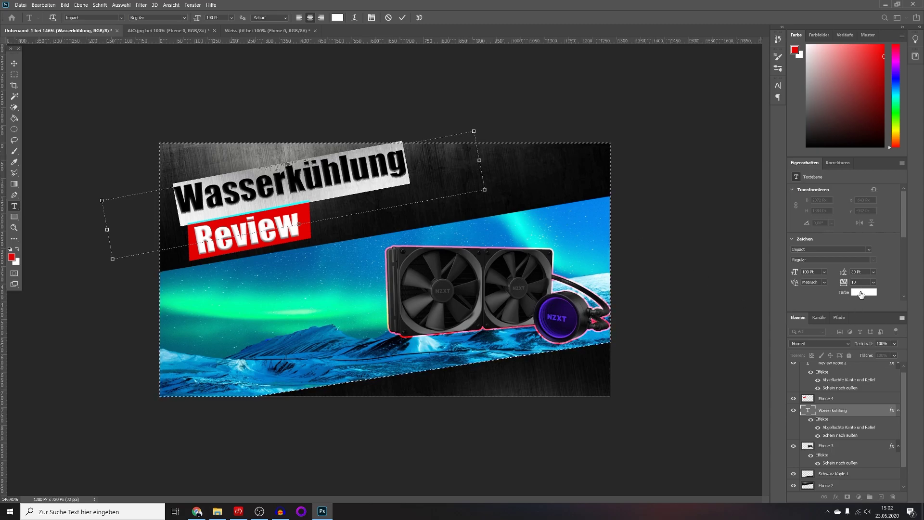
left_click_drag(193, 94, 270, 67)
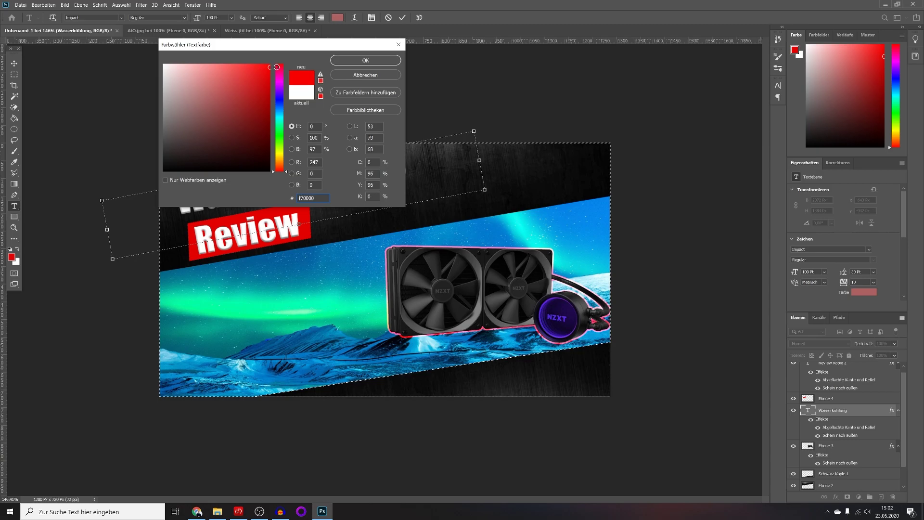
Step: Apply red, try 30 and 72 Pt, then set the headline to 100 Pt
left_click(361, 62)
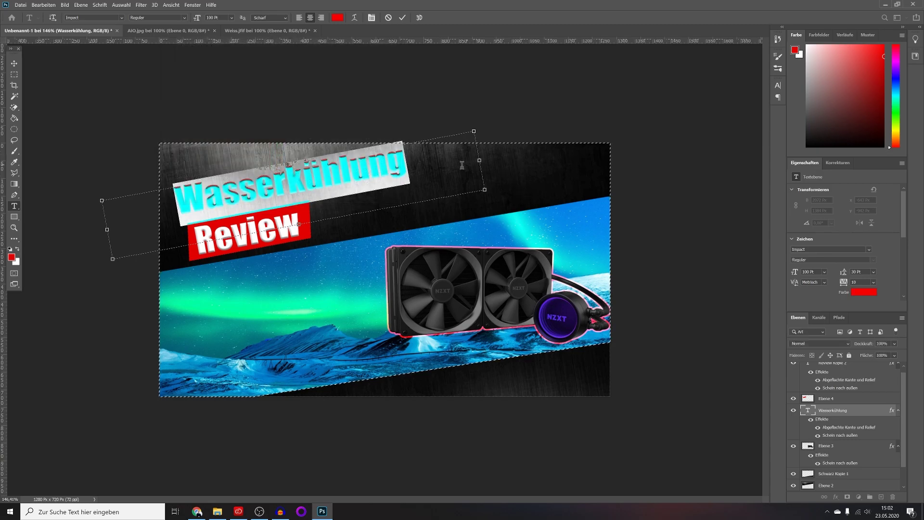
left_click(823, 272)
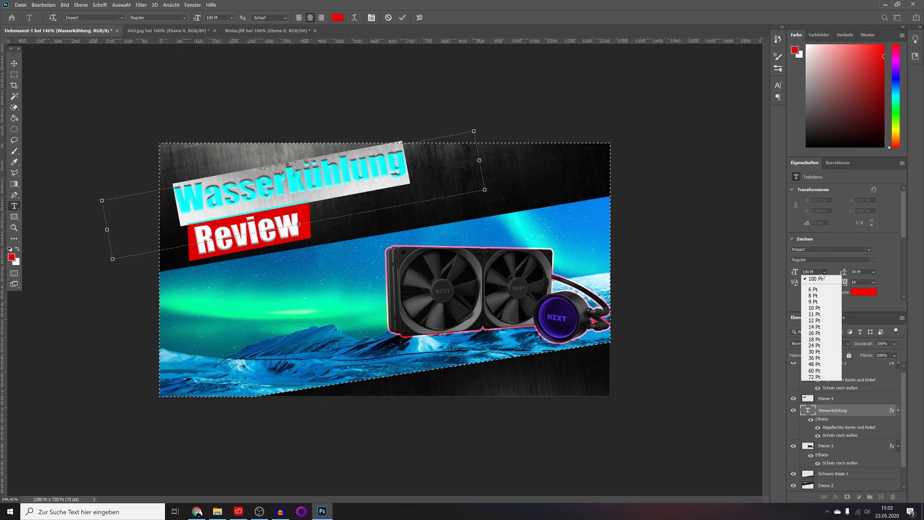
left_click(813, 319)
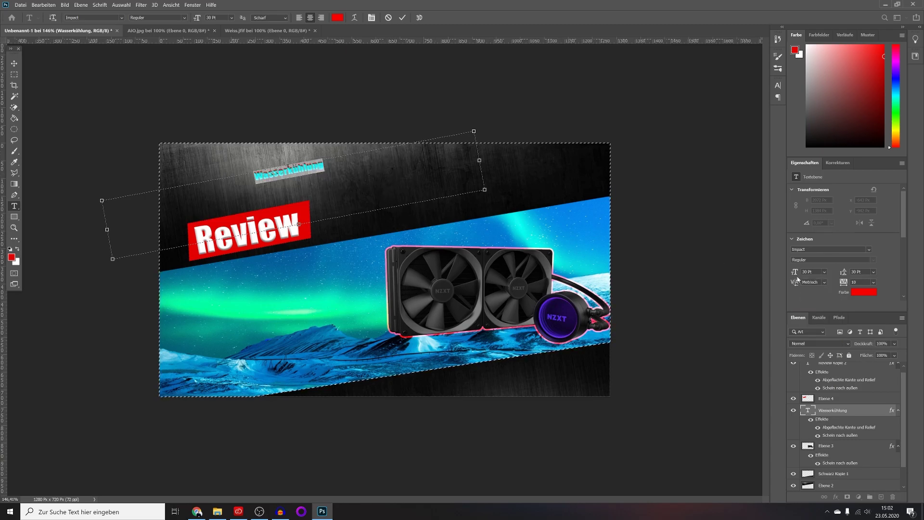
left_click(824, 272)
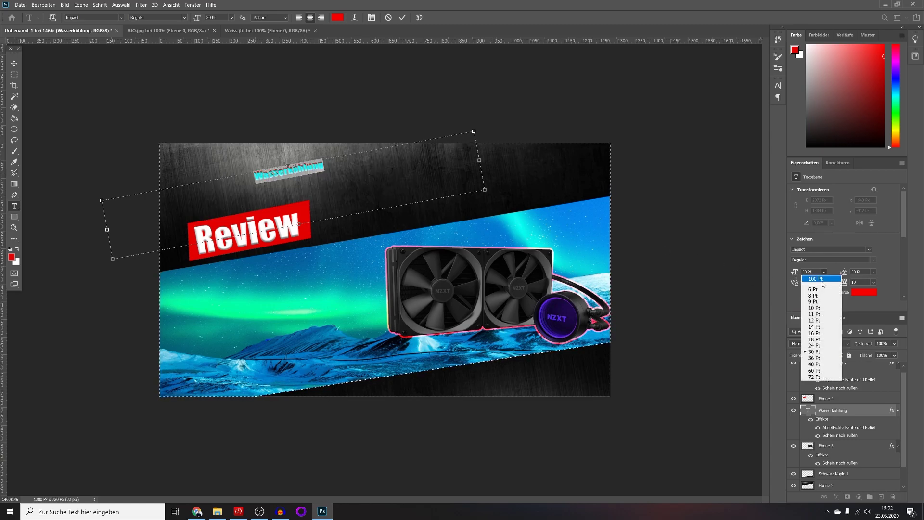
left_click(820, 377)
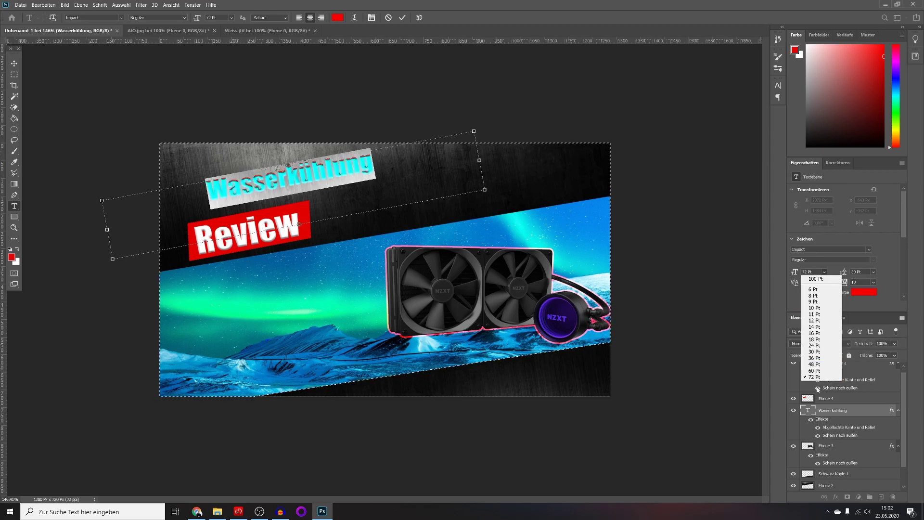
key("Escape")
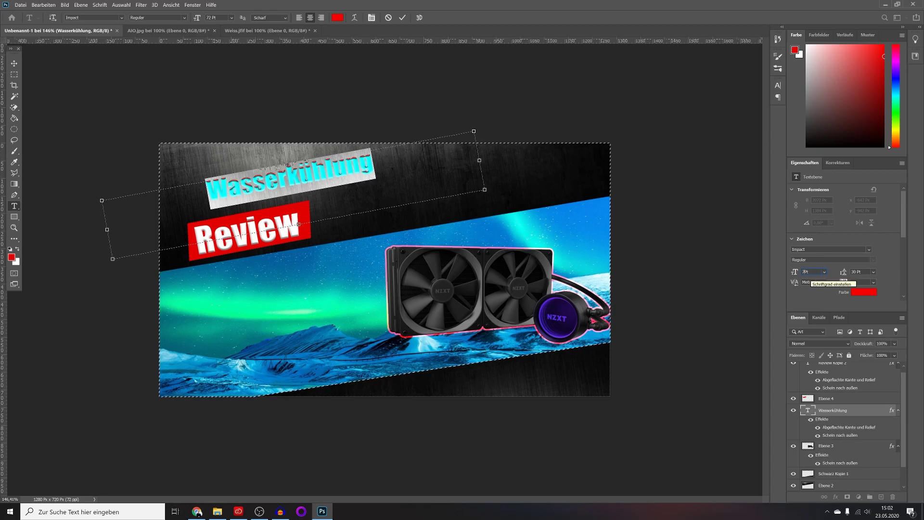
type("100")
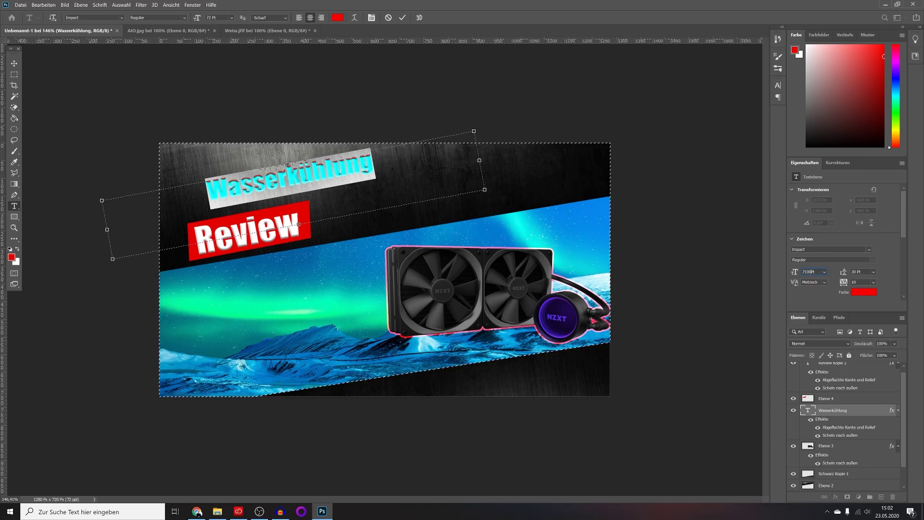
key("Return")
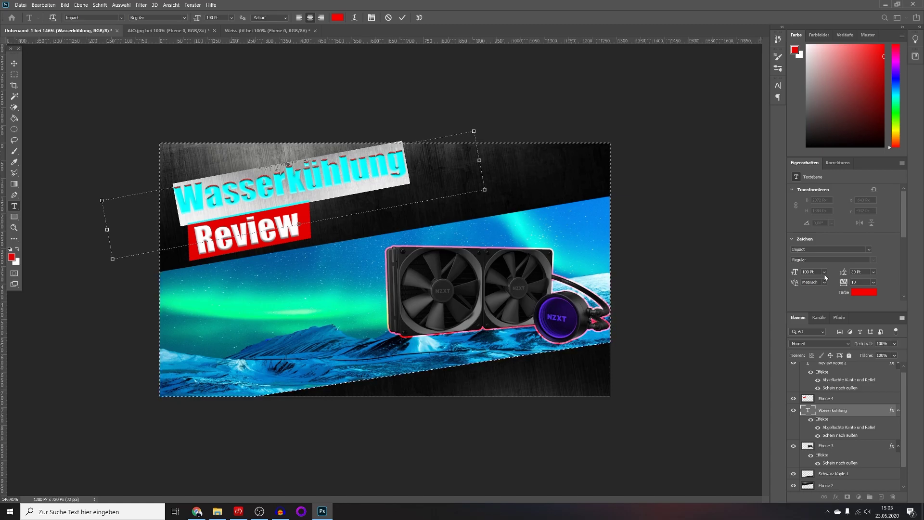
left_click(649, 134)
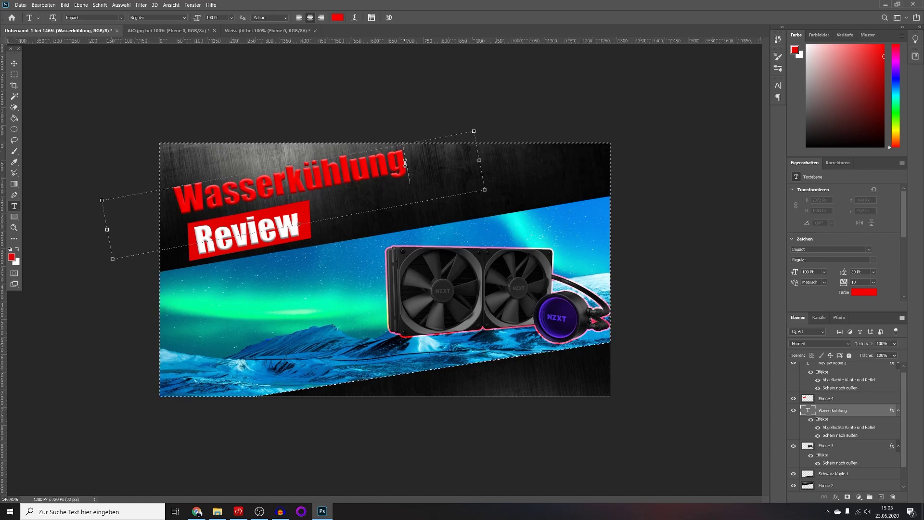
Step: Recolour the Wasserkühlung headline white (ffffff) and commit the text
double_click(404, 163)
left_click(861, 292)
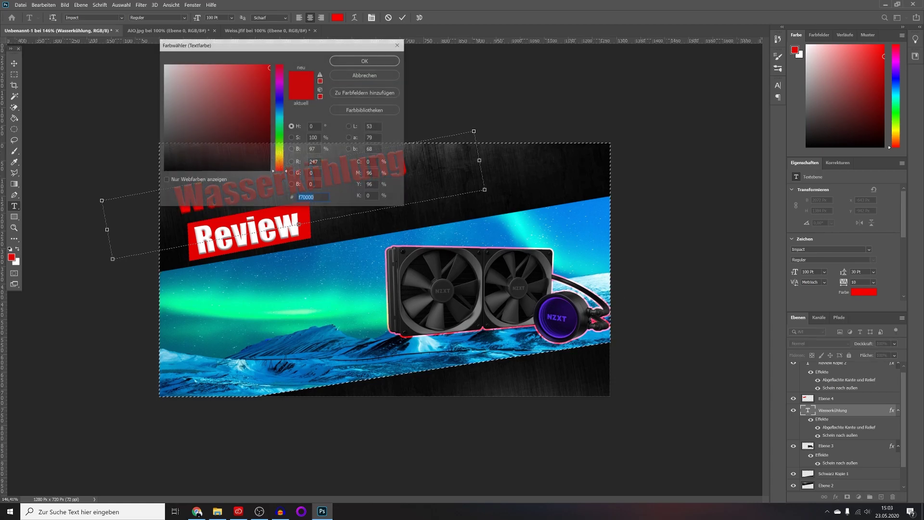
type("ffffff")
key("Return")
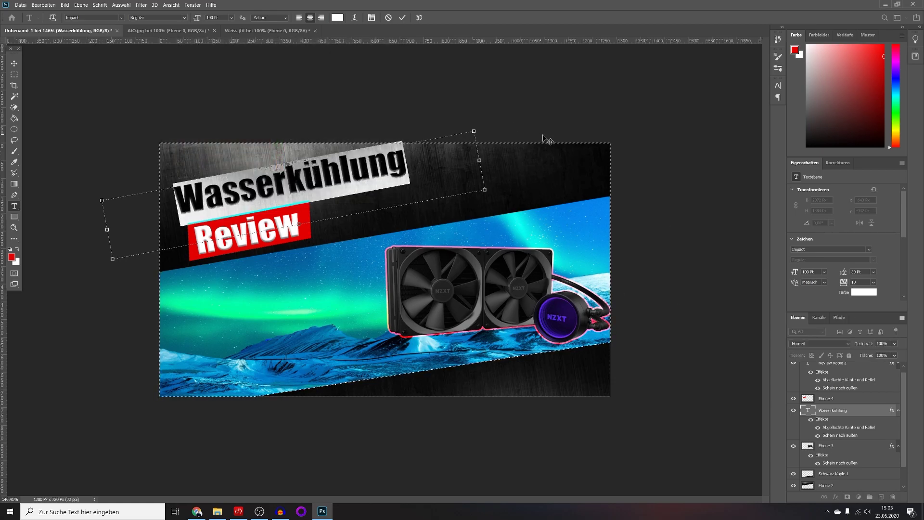
left_click(15, 62)
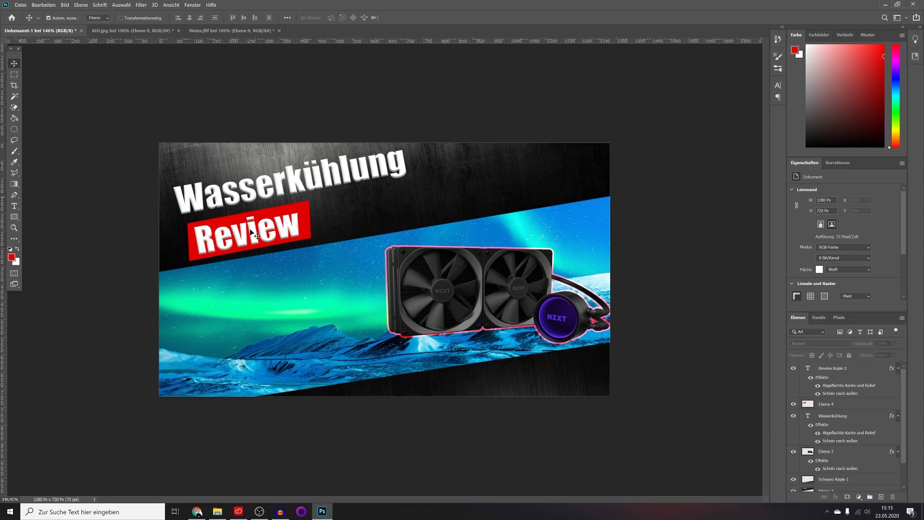
left_click(14, 87)
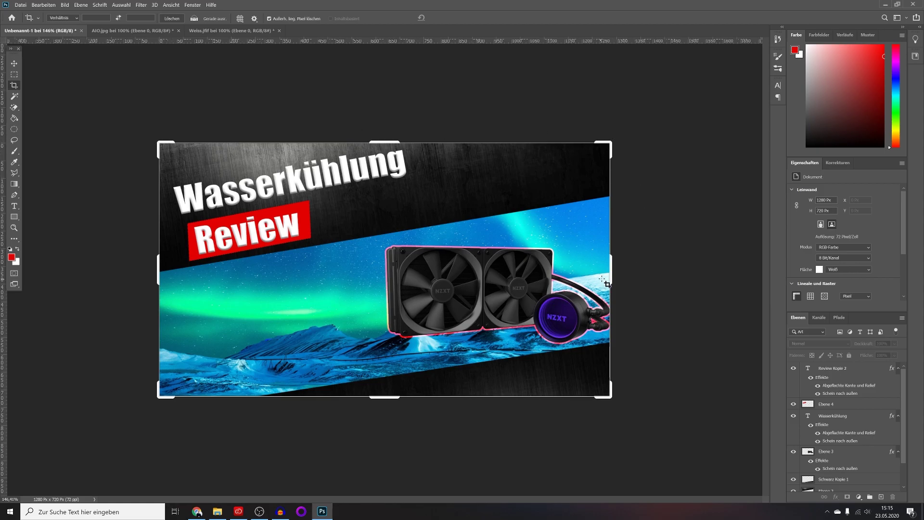
left_click_drag(607, 269, 596, 270)
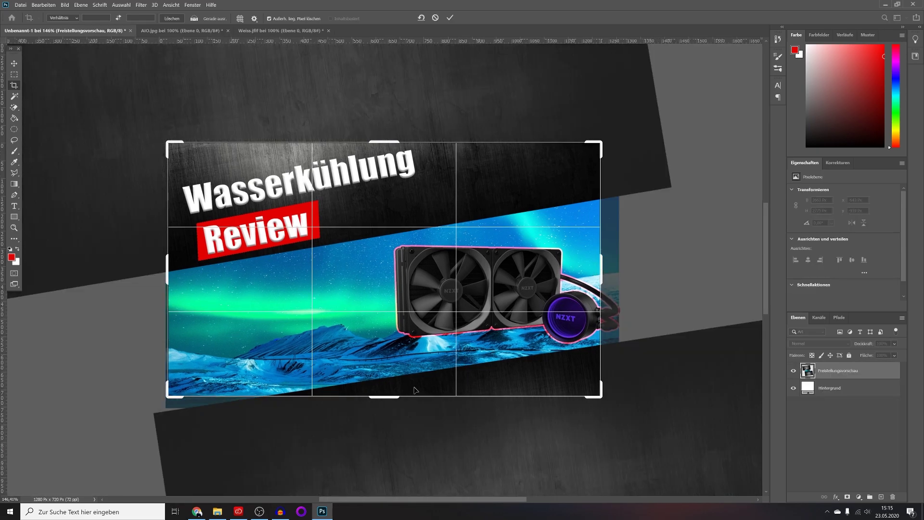
left_click_drag(384, 397, 383, 381)
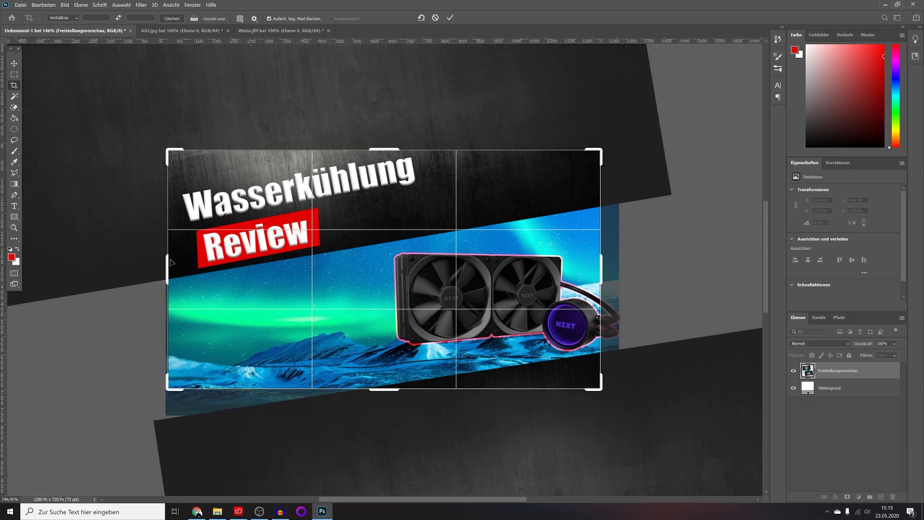
left_click_drag(168, 260, 172, 261)
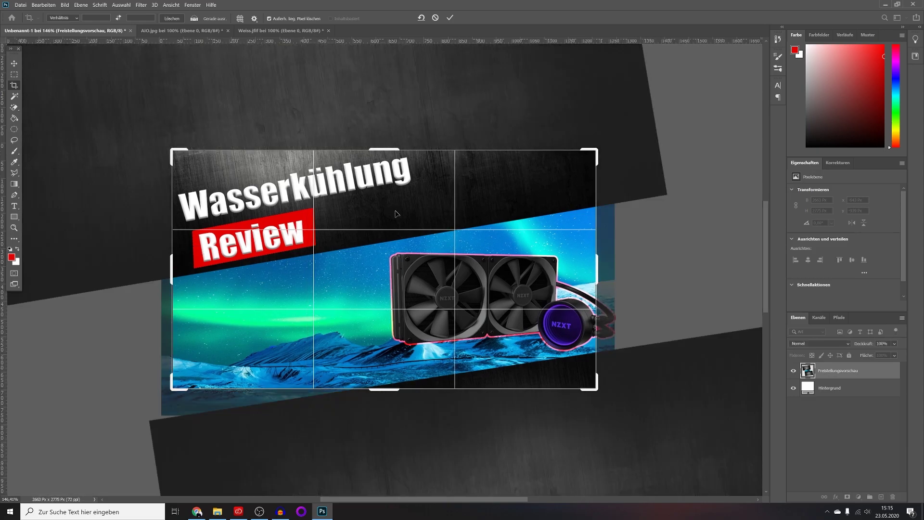
key("Return")
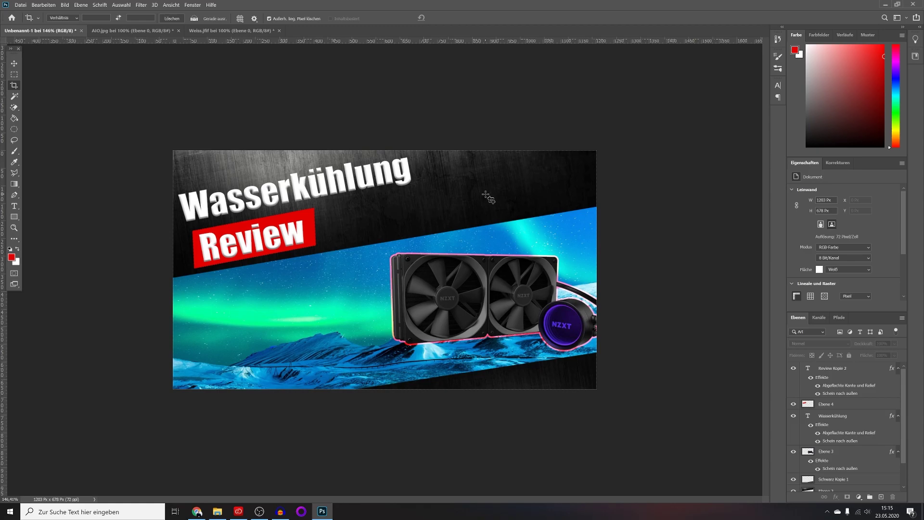
key("ctrl")
key("ctrl+z")
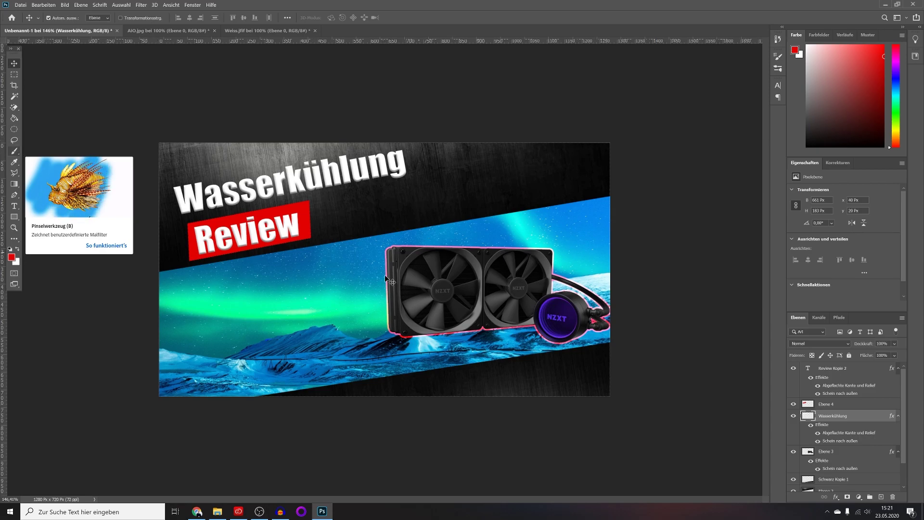
left_click(341, 282)
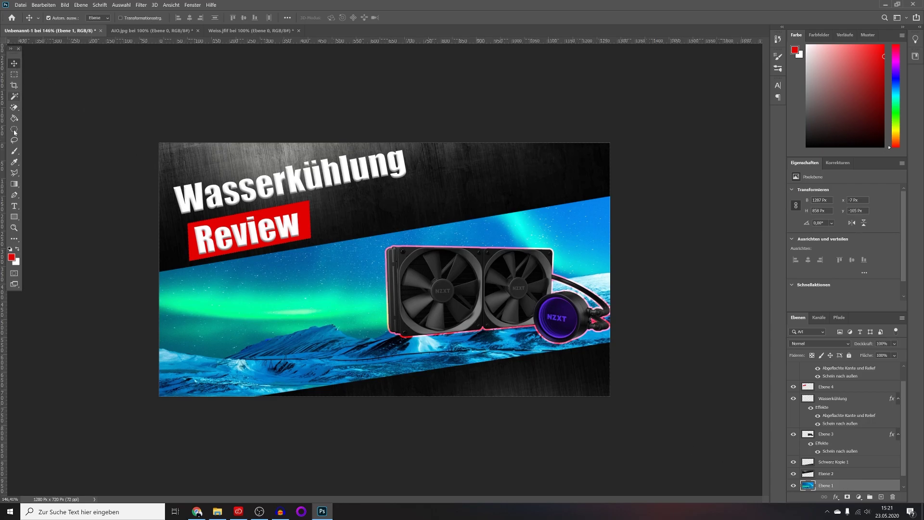
left_click(14, 152)
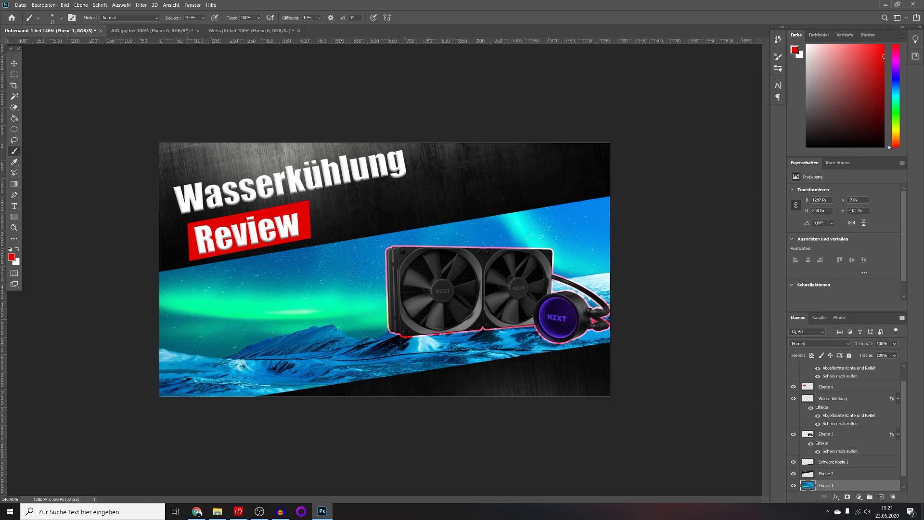
mouse_move(357, 262)
left_mouse_down()
mouse_move(316, 332)
mouse_move(390, 332)
mouse_move(347, 342)
mouse_move(482, 352)
mouse_move(366, 340)
mouse_move(187, 363)
left_mouse_up()
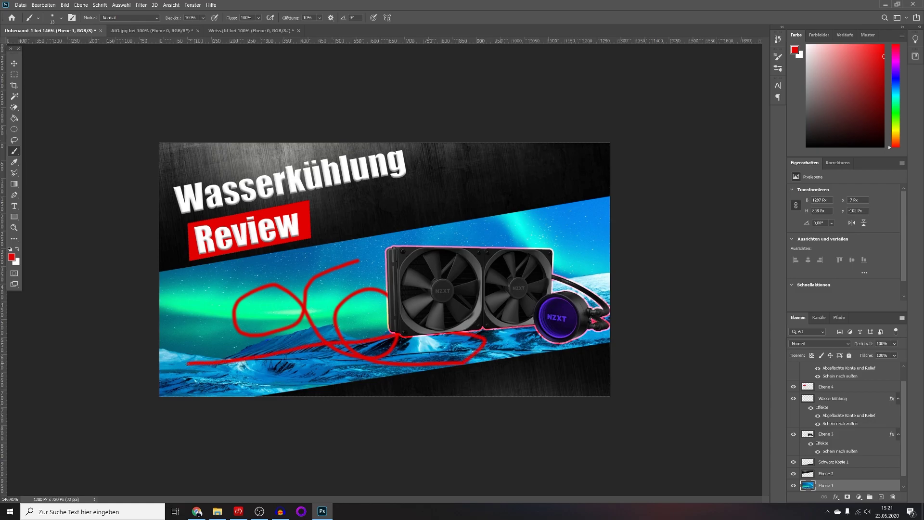
left_click(53, 20)
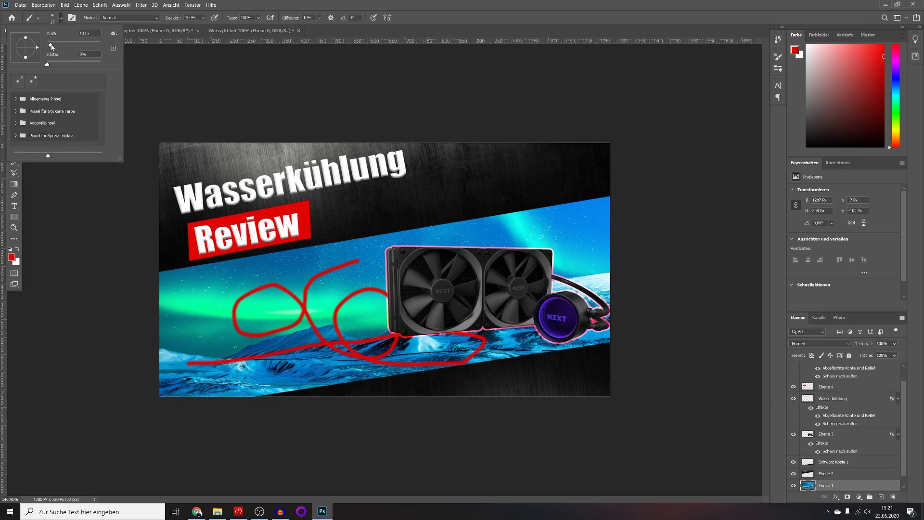
left_click_drag(51, 46, 81, 45)
left_click(278, 284)
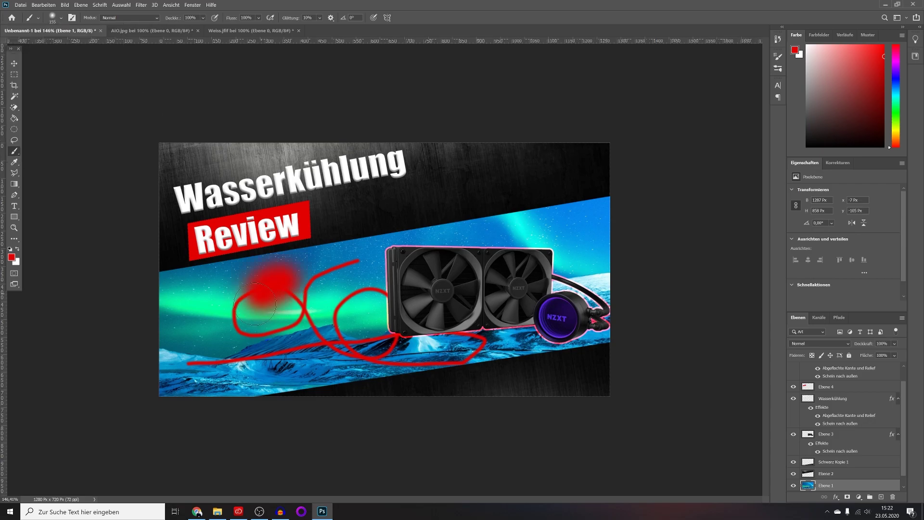
mouse_move(255, 304)
left_mouse_down()
mouse_move(570, 294)
mouse_move(173, 320)
left_mouse_up()
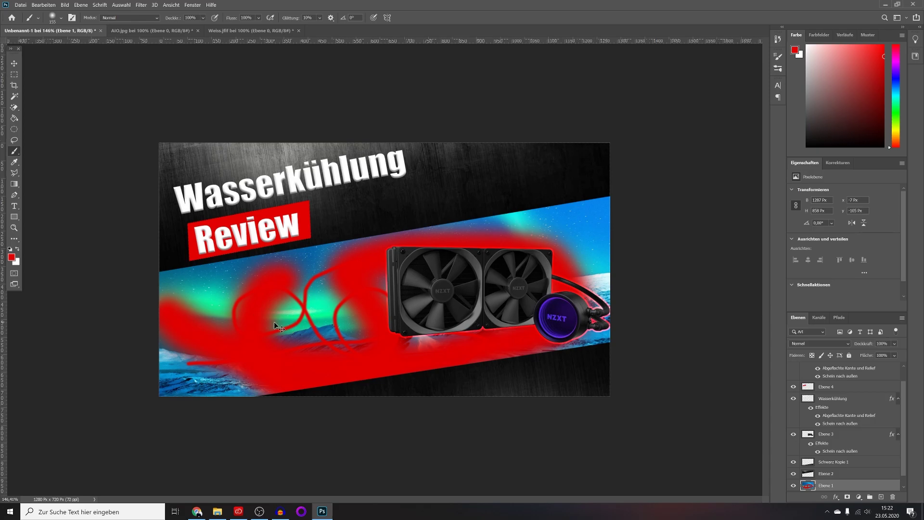
key("ctrl+z")
key("ctrl+z")
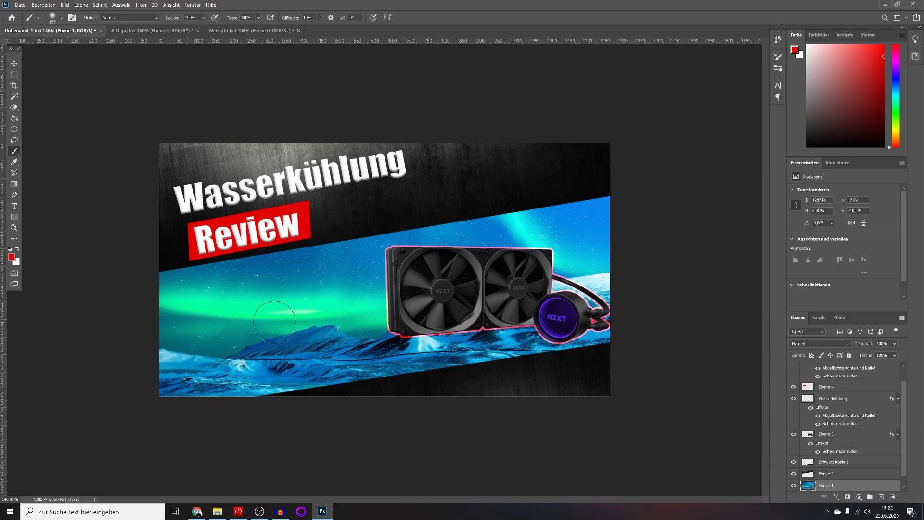
Step: Sample the pink from the cooler's glowing border as the foreground colour
left_click(14, 163)
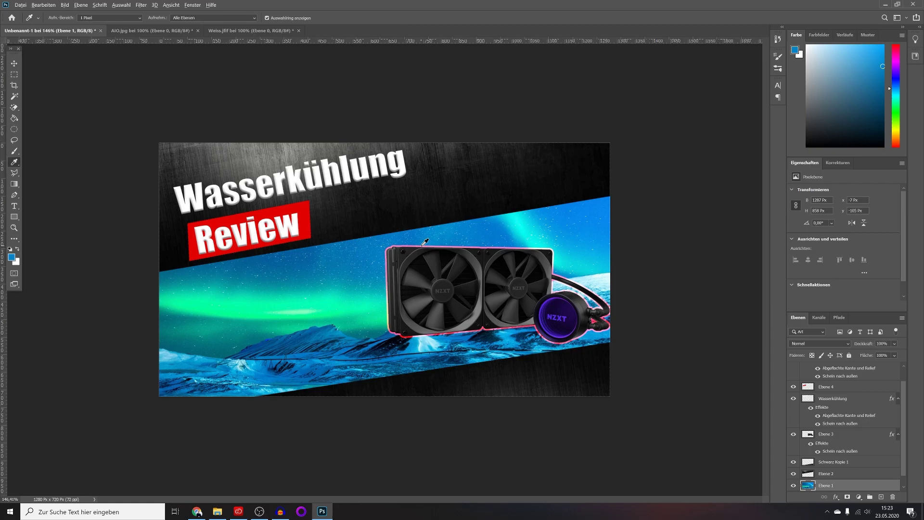
scroll(425, 242, "up", 1)
scroll(430, 238, "up", 1)
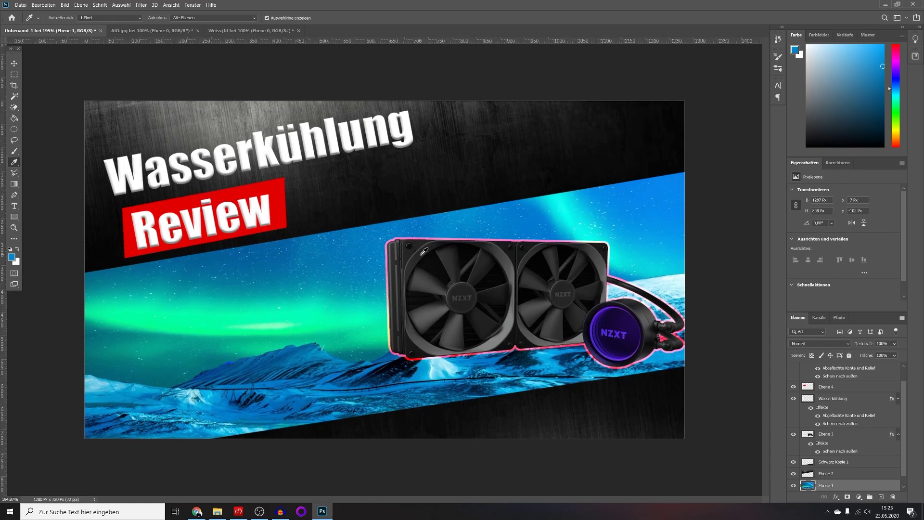
scroll(439, 234, "up", 1)
scroll(439, 235, "up", 2)
scroll(439, 226, "up", 1)
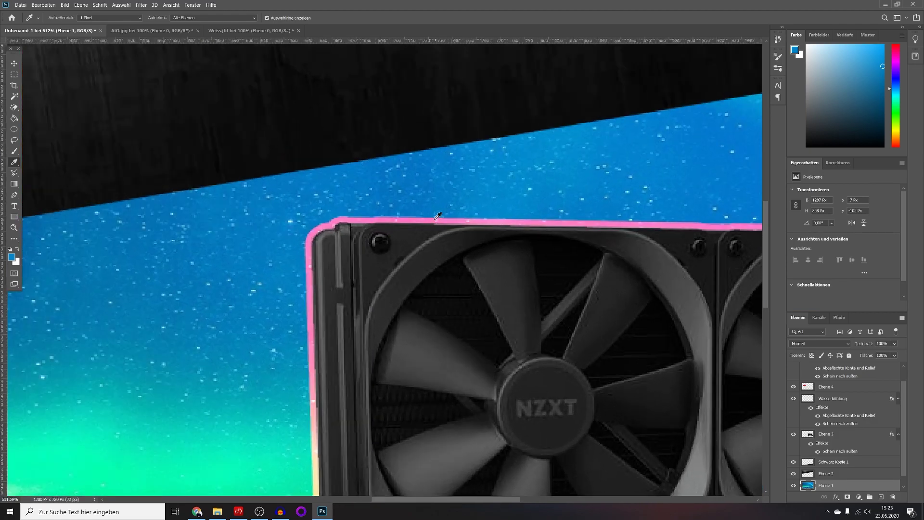
left_click(433, 218)
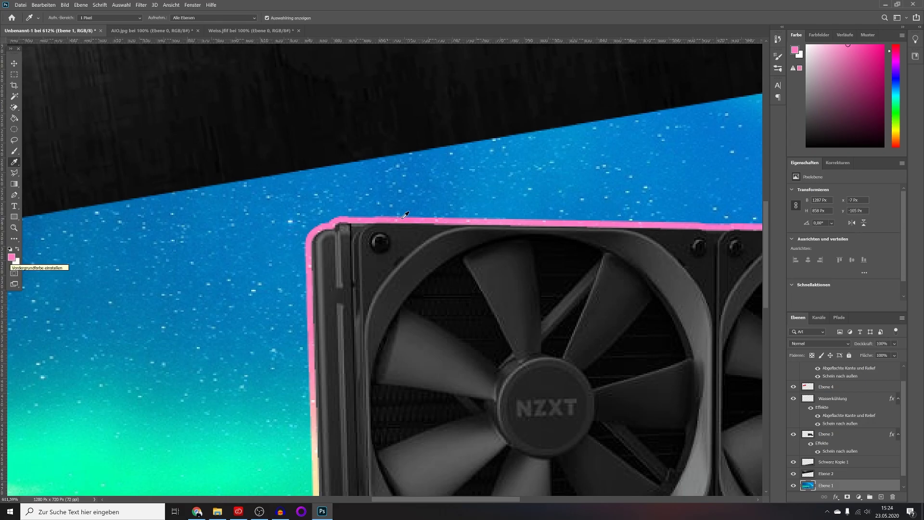
left_click(10, 260)
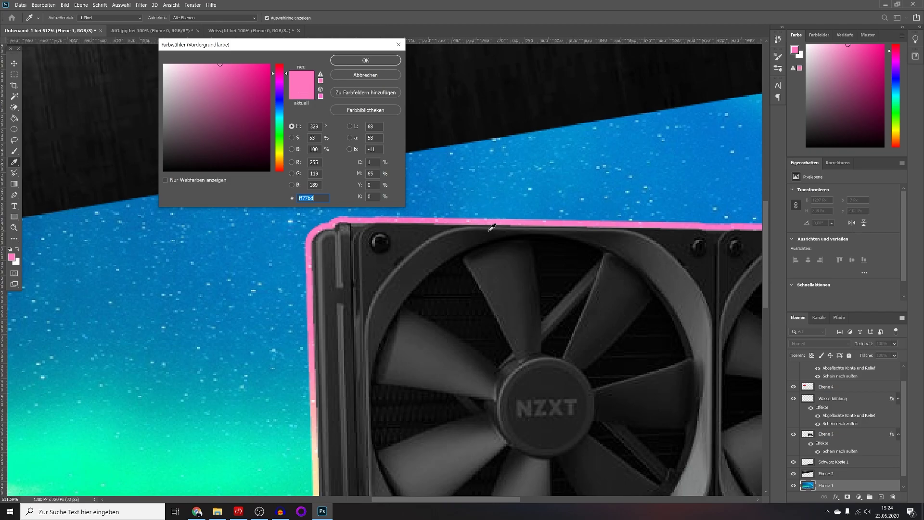
left_click(359, 60)
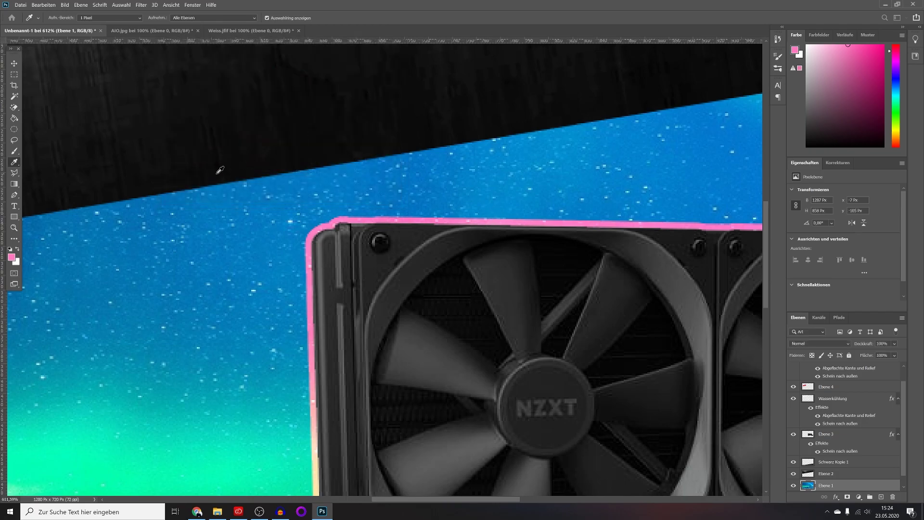
Step: Trial-fill the Review box with the pink using the Paint Bucket
scroll(220, 171, "down", 1)
scroll(219, 170, "down", 3)
scroll(219, 170, "down", 2)
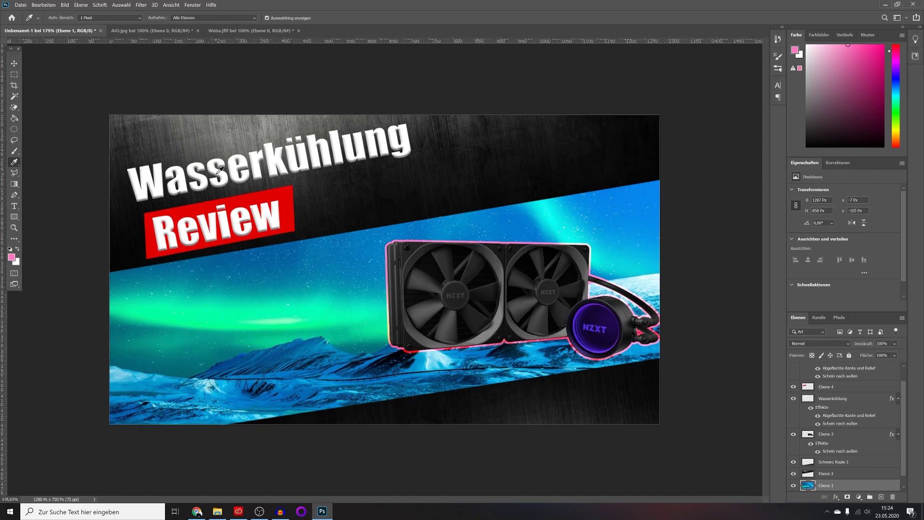
key("v")
left_click(288, 199)
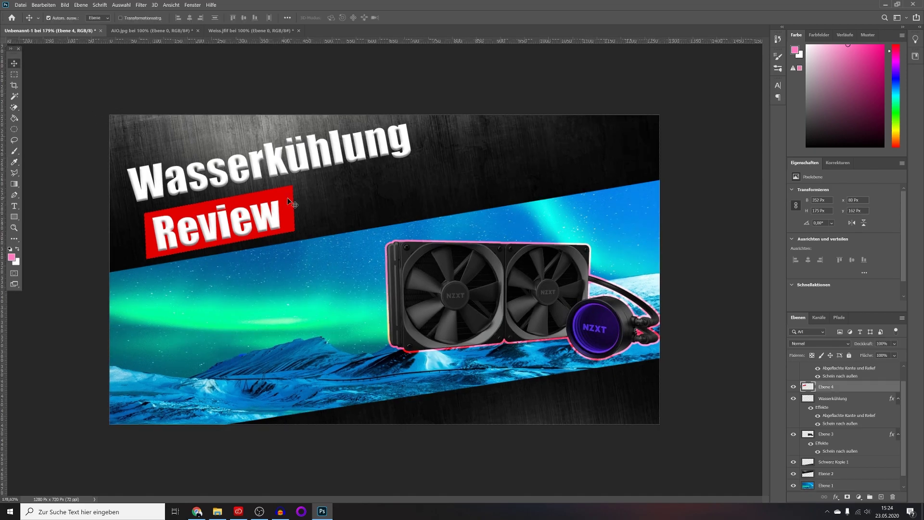
left_click(14, 119)
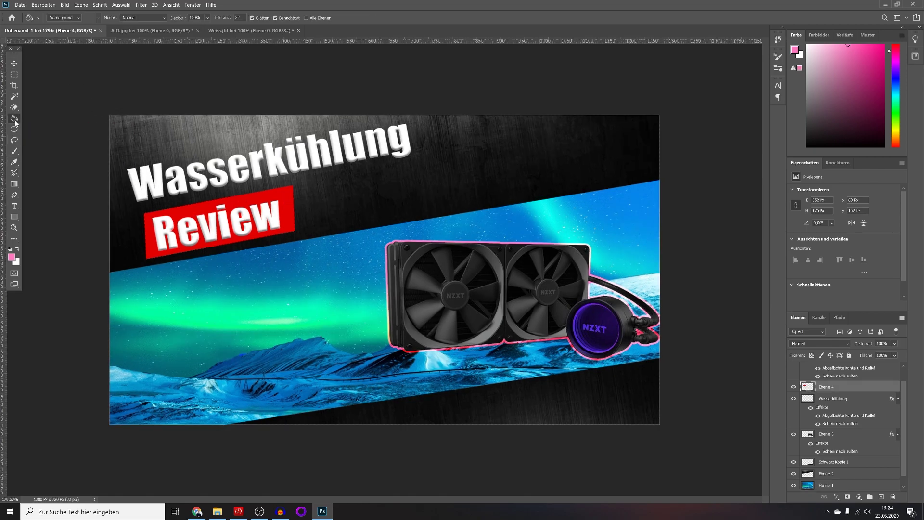
left_click(291, 207)
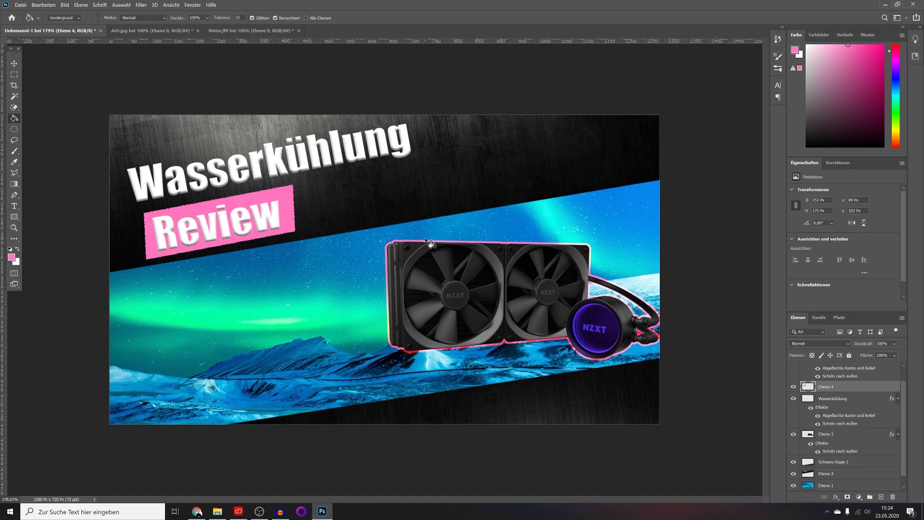
left_click(14, 64)
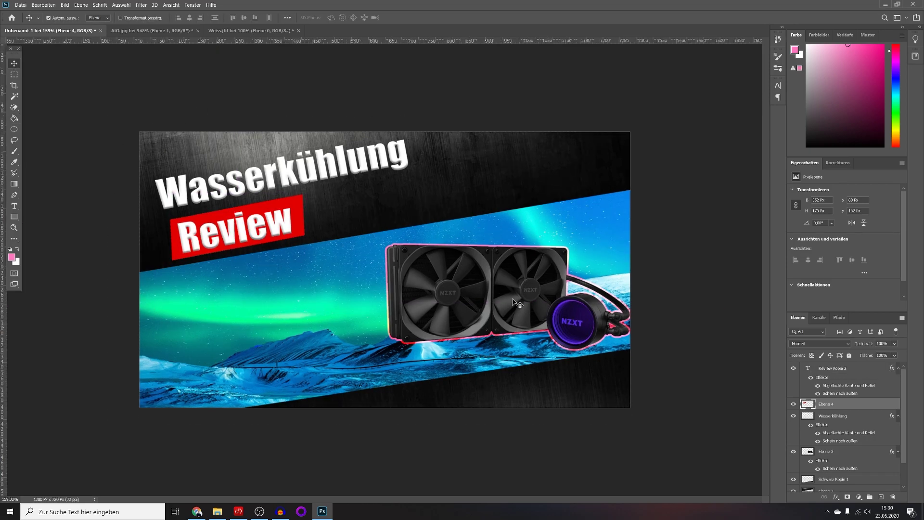
Step: Save as Wasserkühlung.psd on the Desktop, then close the AIO.jpg and Weiss.jfif images
left_click(21, 4)
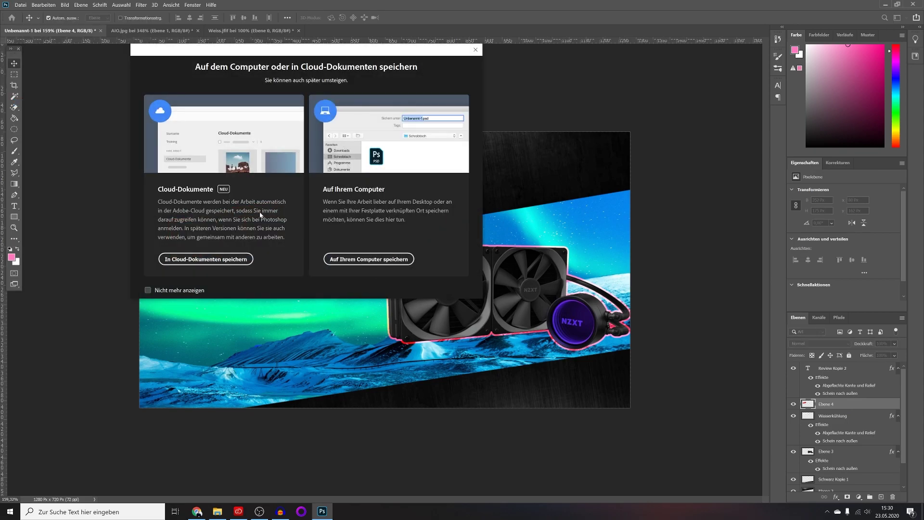
left_click(371, 264)
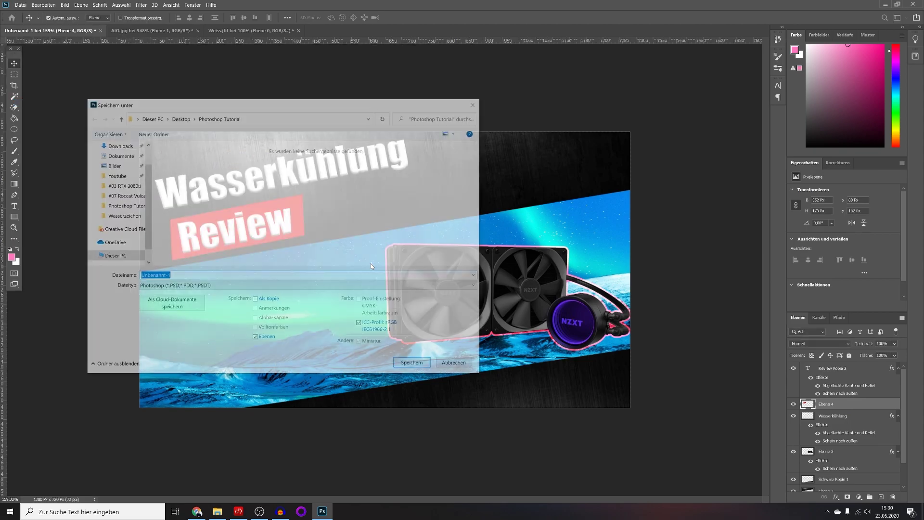
scroll(119, 166, "up", 1)
left_click(114, 162)
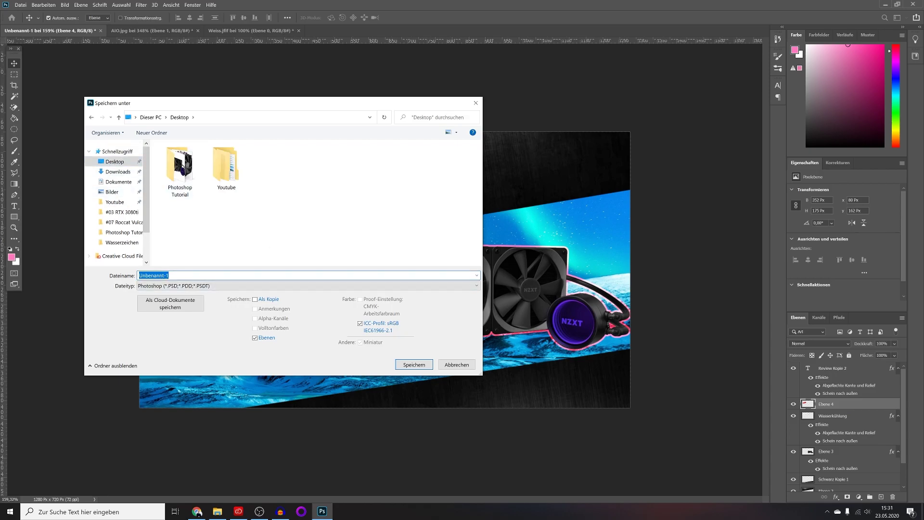
type("Wasserkühlung")
left_click(207, 287)
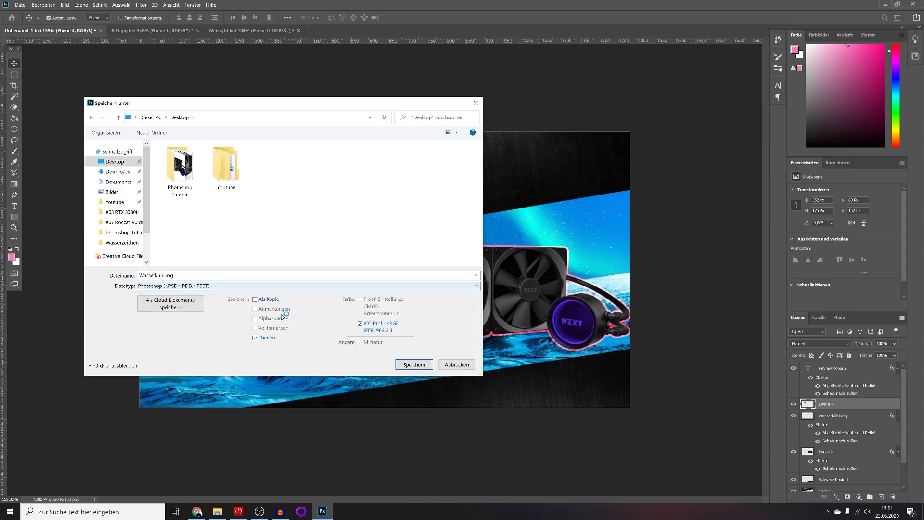
left_click(215, 288)
left_click(411, 368)
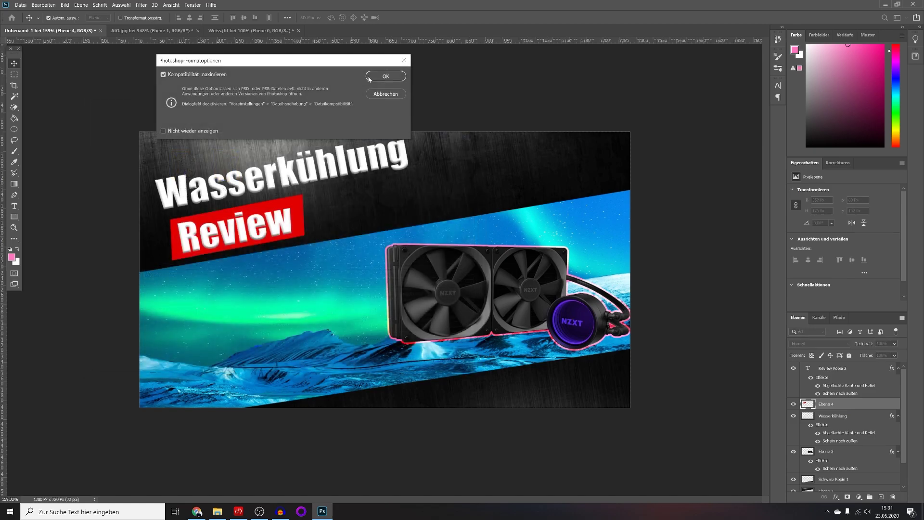
left_click(373, 77)
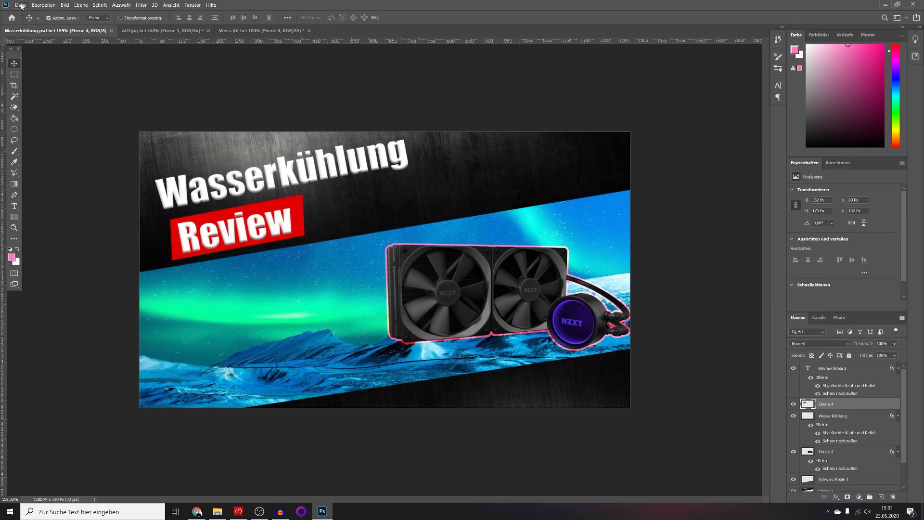
left_click(21, 6)
left_click(63, 88)
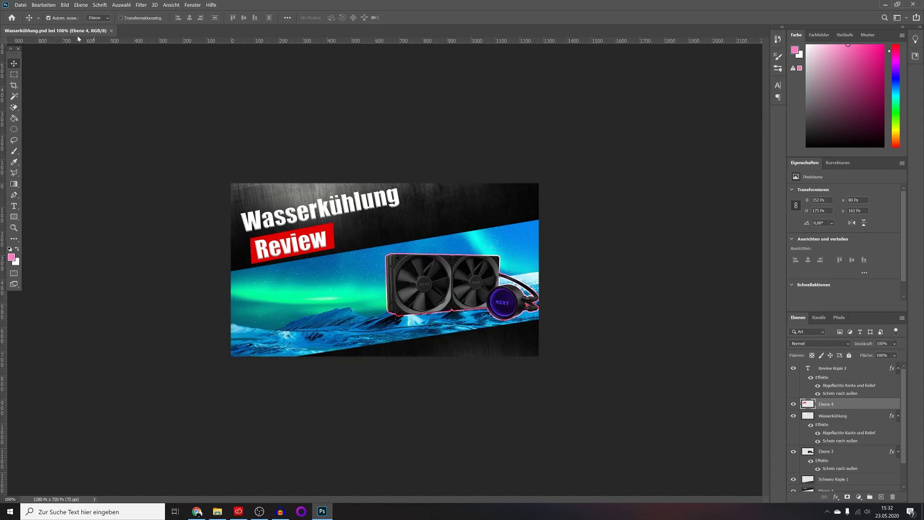
Step: Export Wasserkühlung as a JPEG to the Desktop with default quality, then minimise Photoshop
left_click(20, 6)
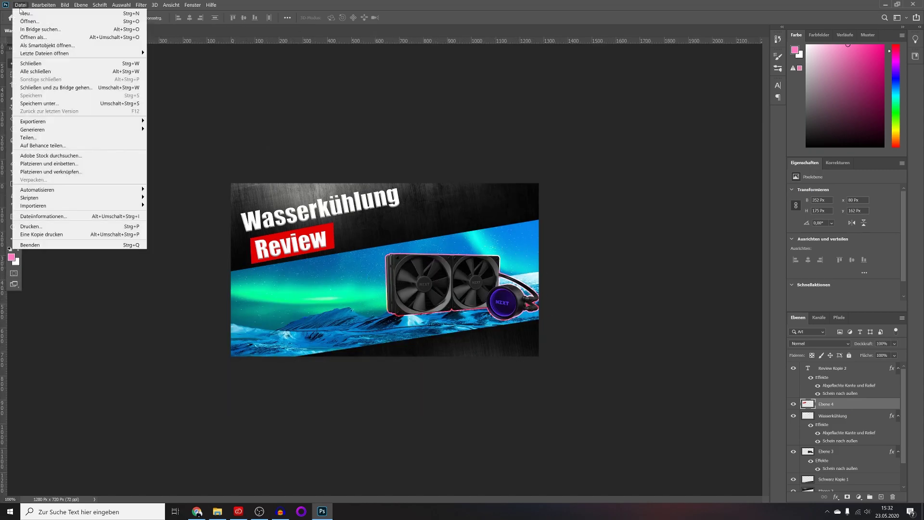
left_click(46, 103)
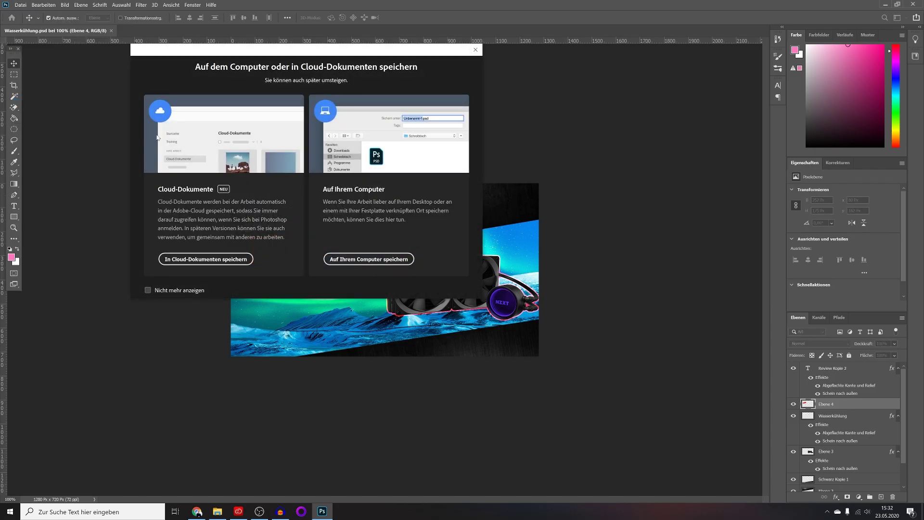
left_click(367, 262)
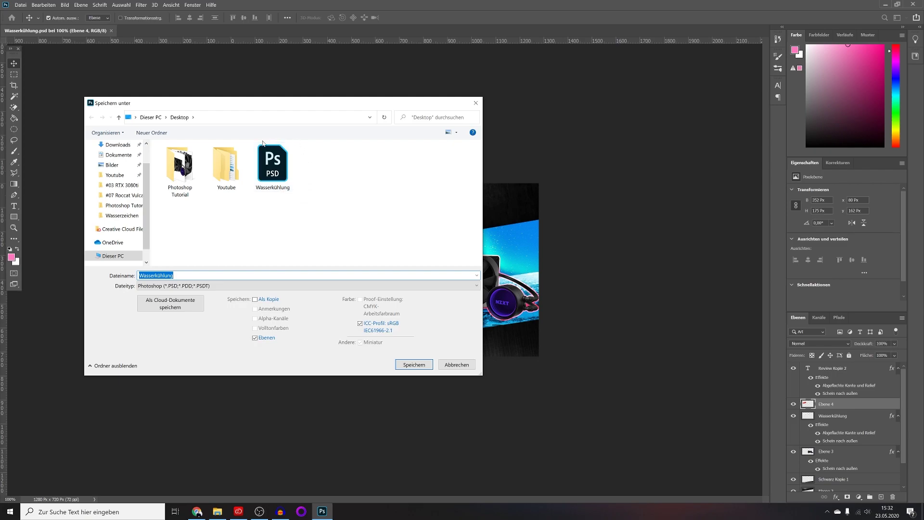
left_click(176, 286)
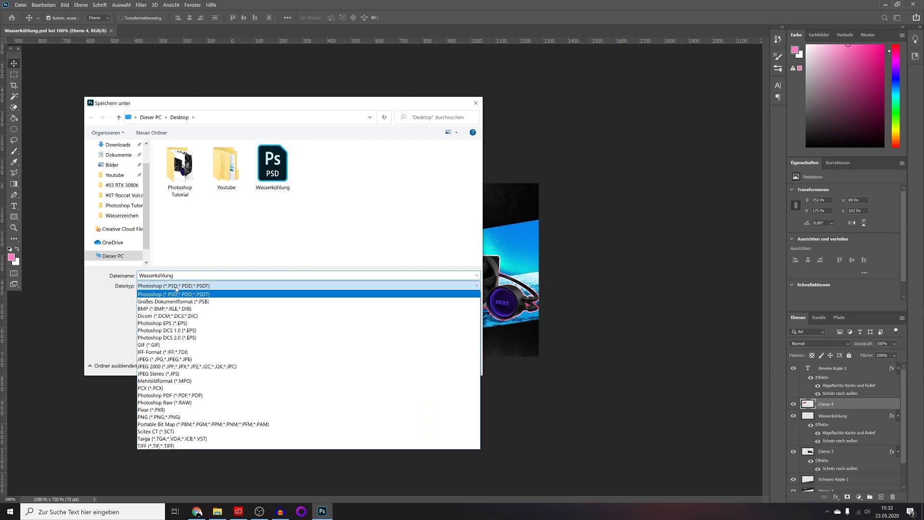
left_click(175, 359)
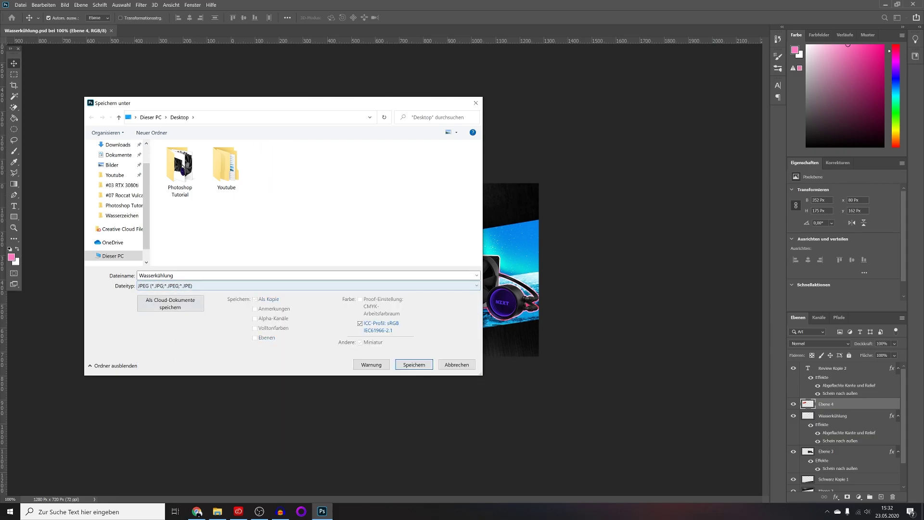
left_click(408, 366)
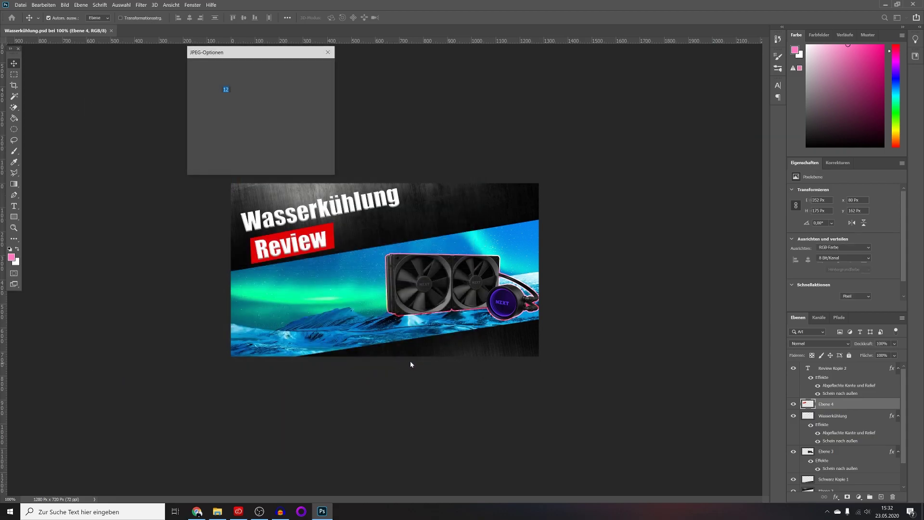
left_click(311, 72)
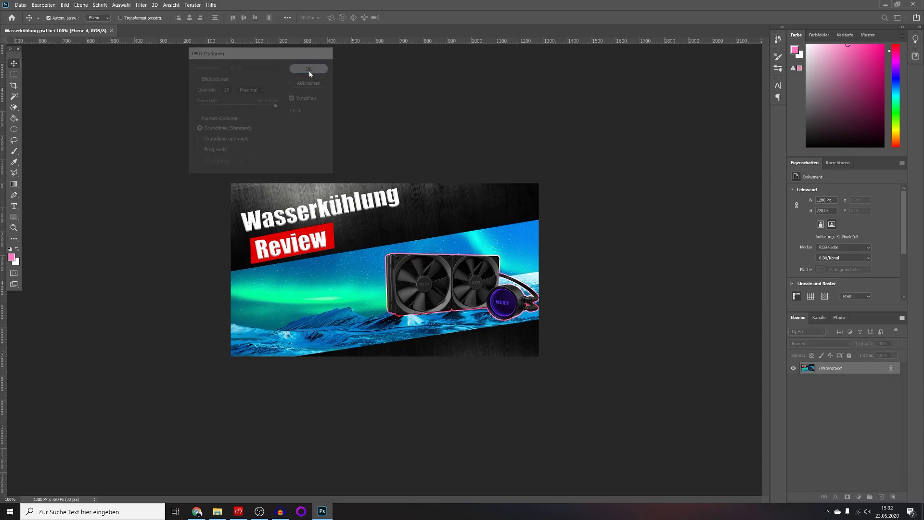
left_click(884, 6)
Step: Open the Wasserkühlung JPEG from the desktop in the Photos app
double_click(24, 223)
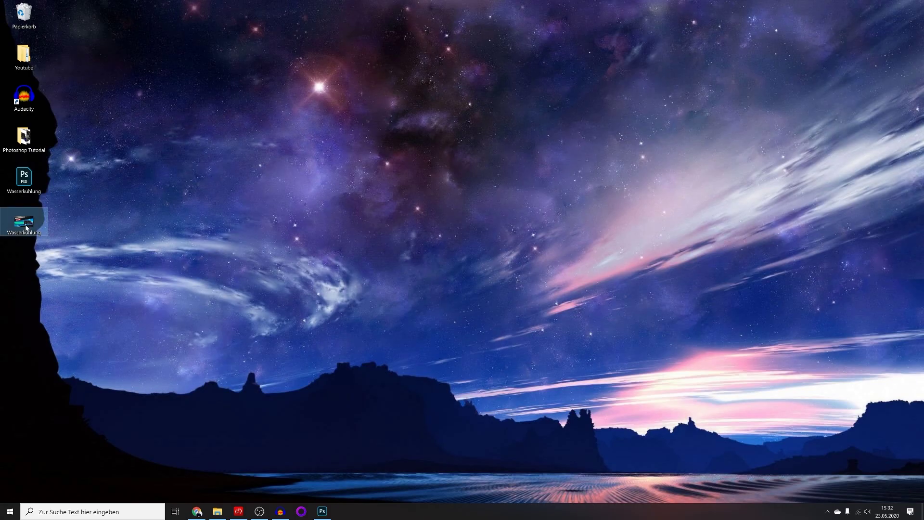